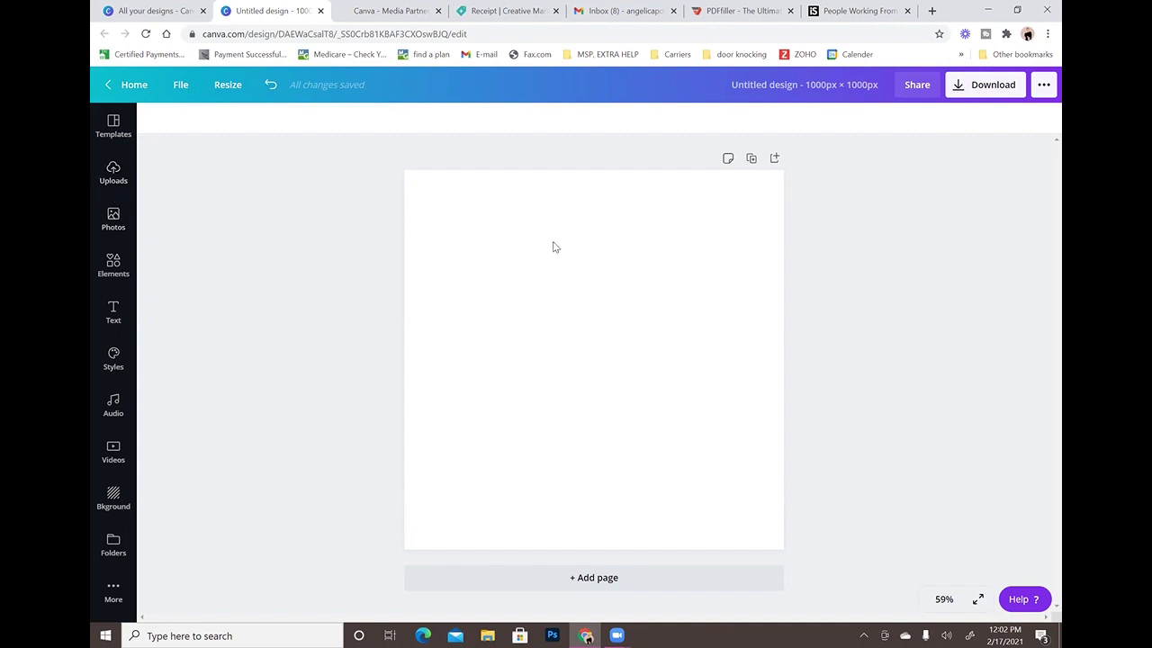
Set the page background to the dusty pink brand color, the last swatch in the brand colors
left_click(517, 270)
left_click(153, 118)
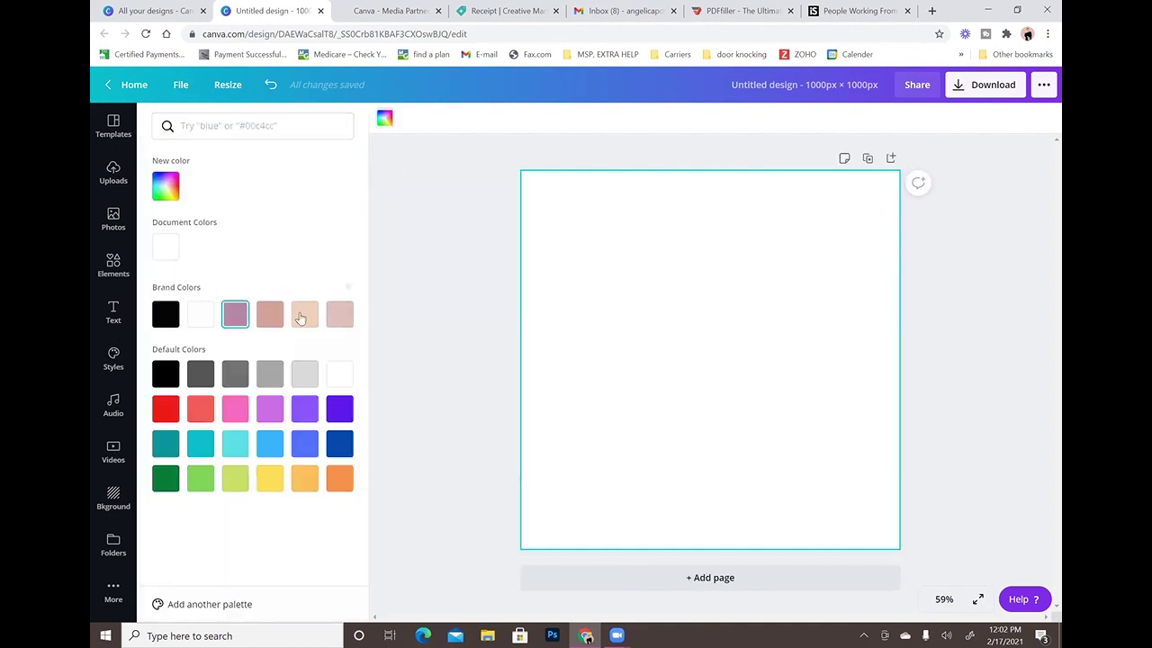
left_click(346, 322)
left_click(463, 344)
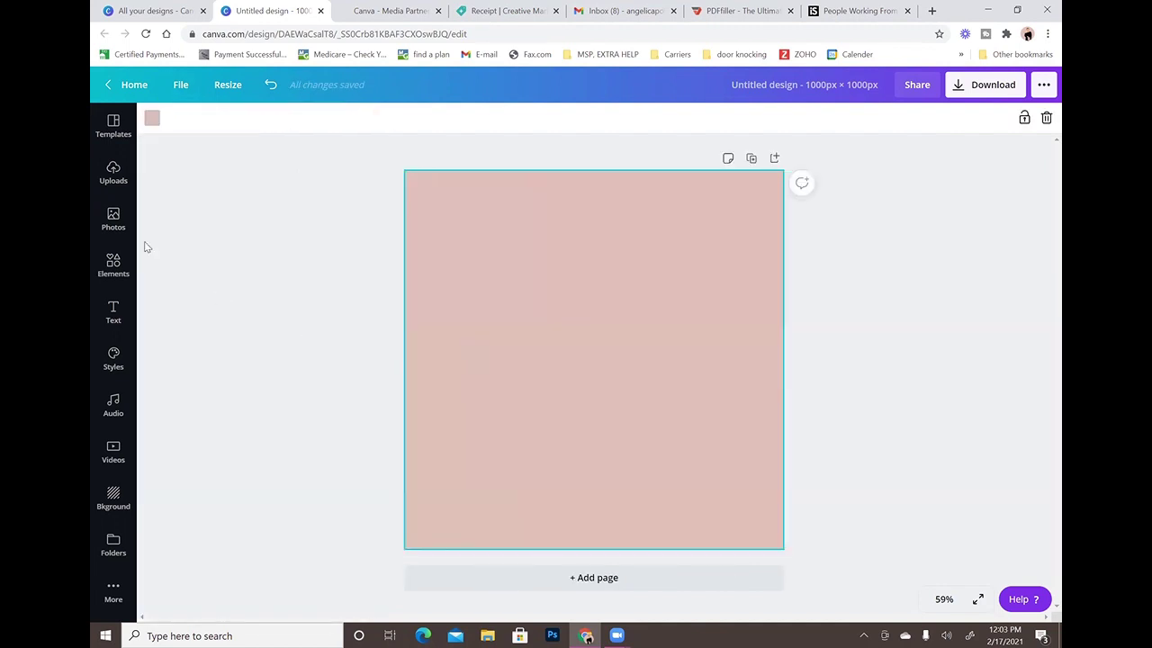
Add the uploaded image of nine house icons to the page and dismiss the connection message
left_click(114, 173)
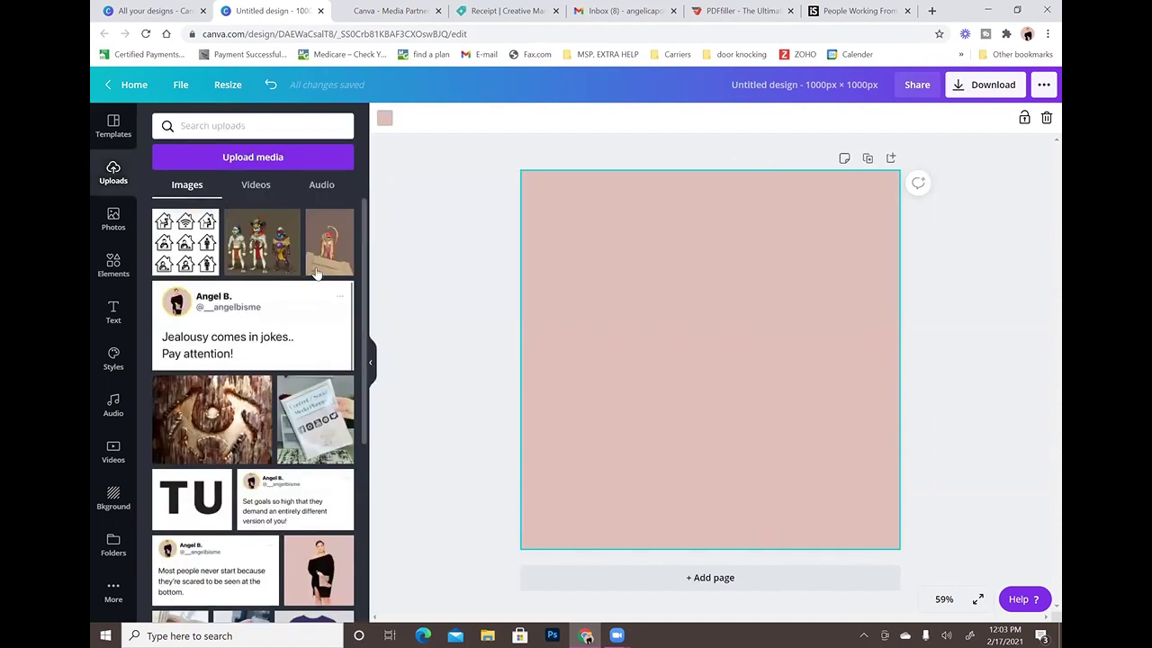
left_click(184, 243)
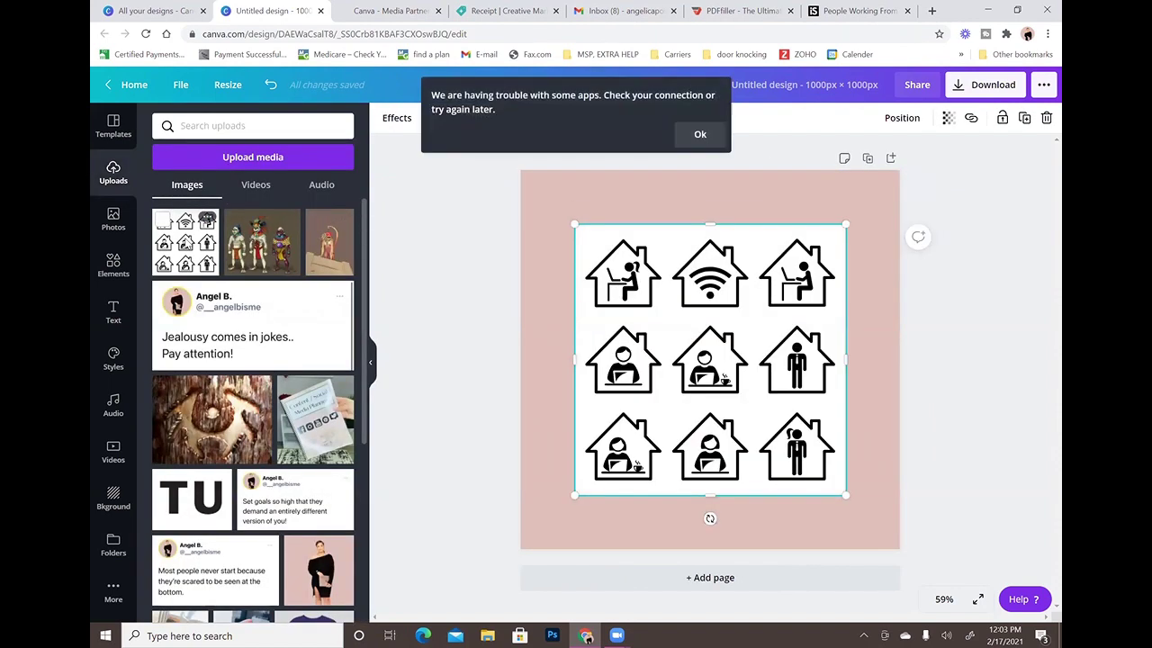
left_click(701, 135)
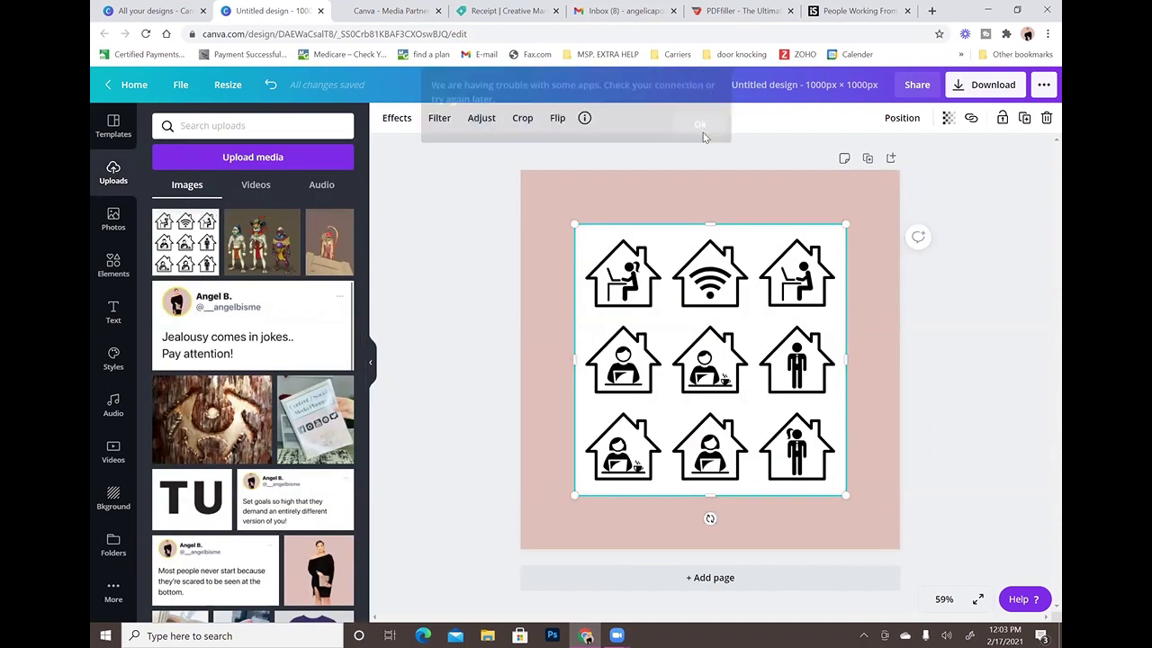
left_click(945, 374)
left_click(373, 363)
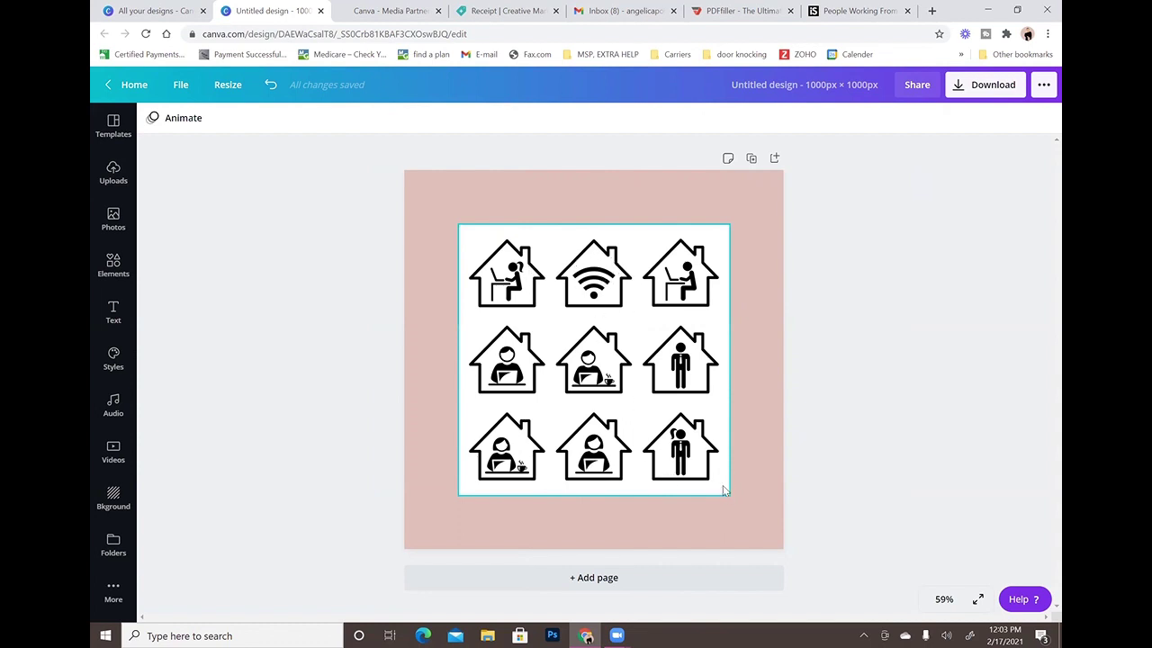
Enlarge the house icons image to about 858 by 858 px and center it roughly on the page
left_click(608, 331)
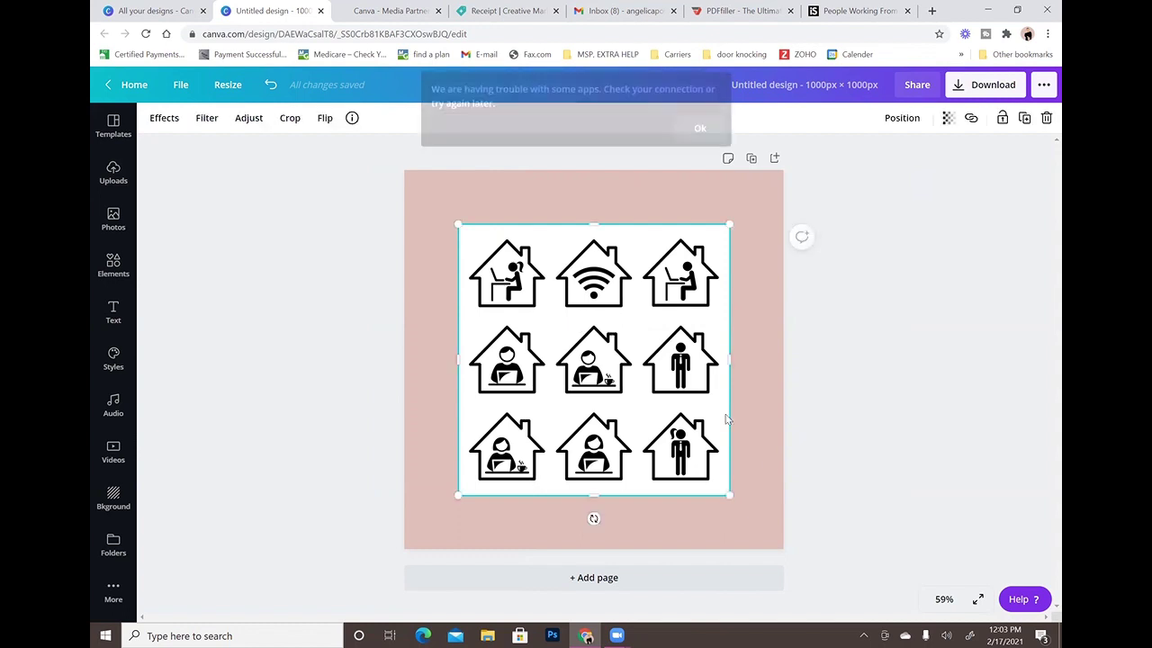
left_click_drag(727, 493, 784, 549)
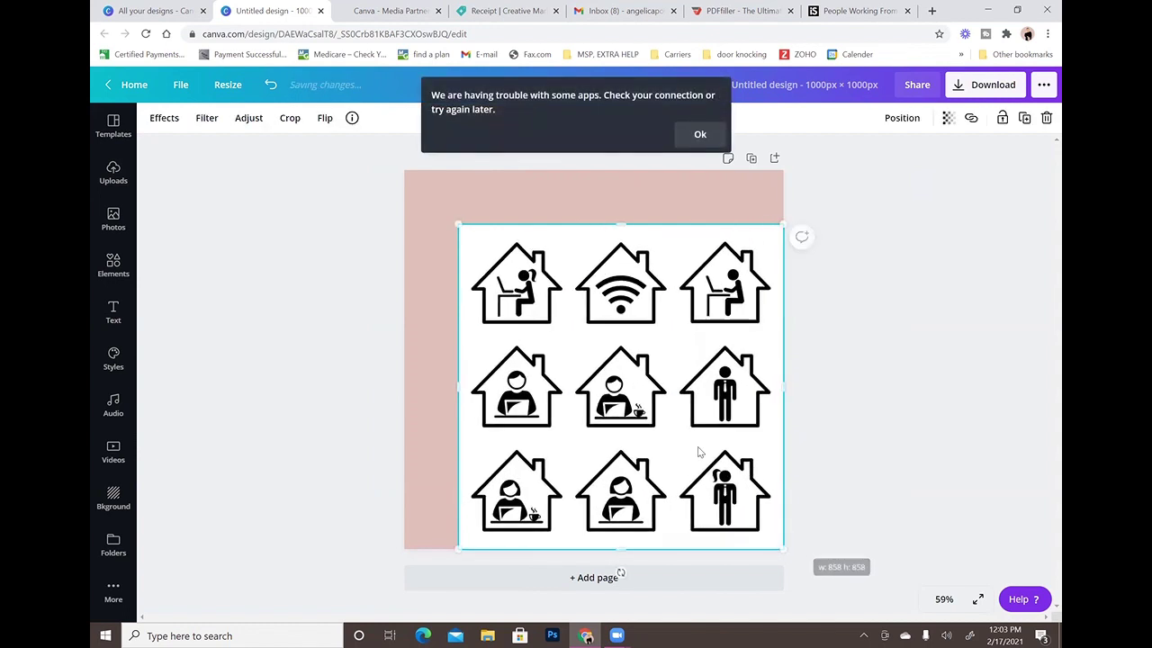
left_click_drag(658, 408, 659, 398)
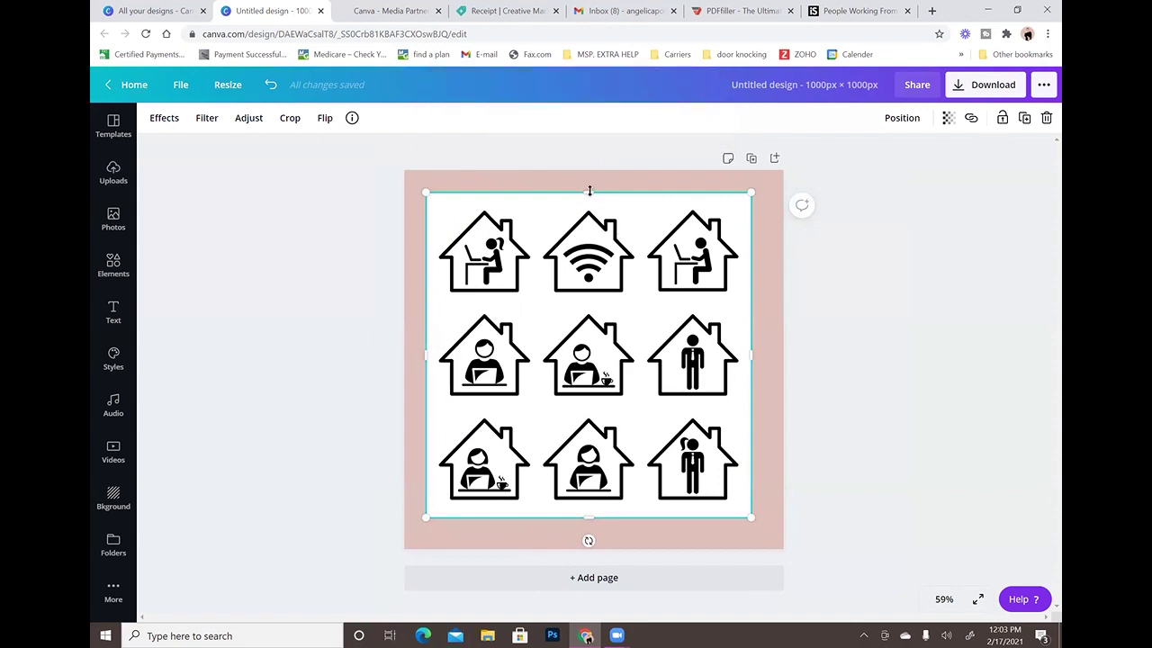
Crop the image on all four sides so that only the house with the Wi-Fi symbol remains
left_click_drag(588, 191, 588, 204)
left_click_drag(755, 364, 644, 369)
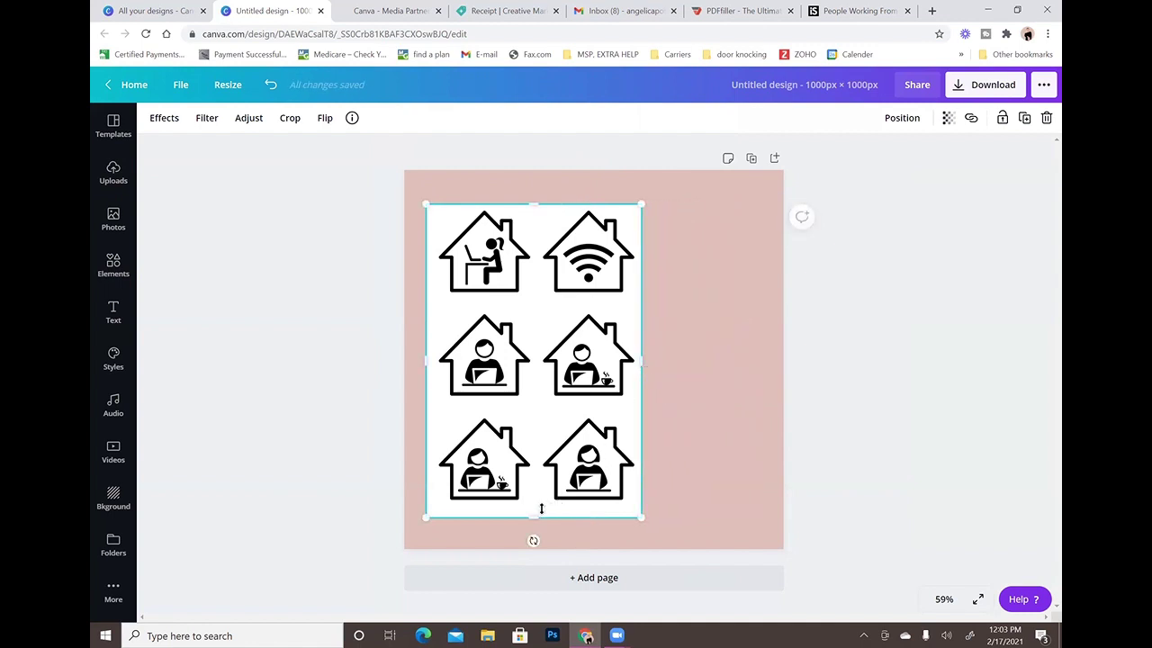
left_click_drag(535, 516, 551, 303)
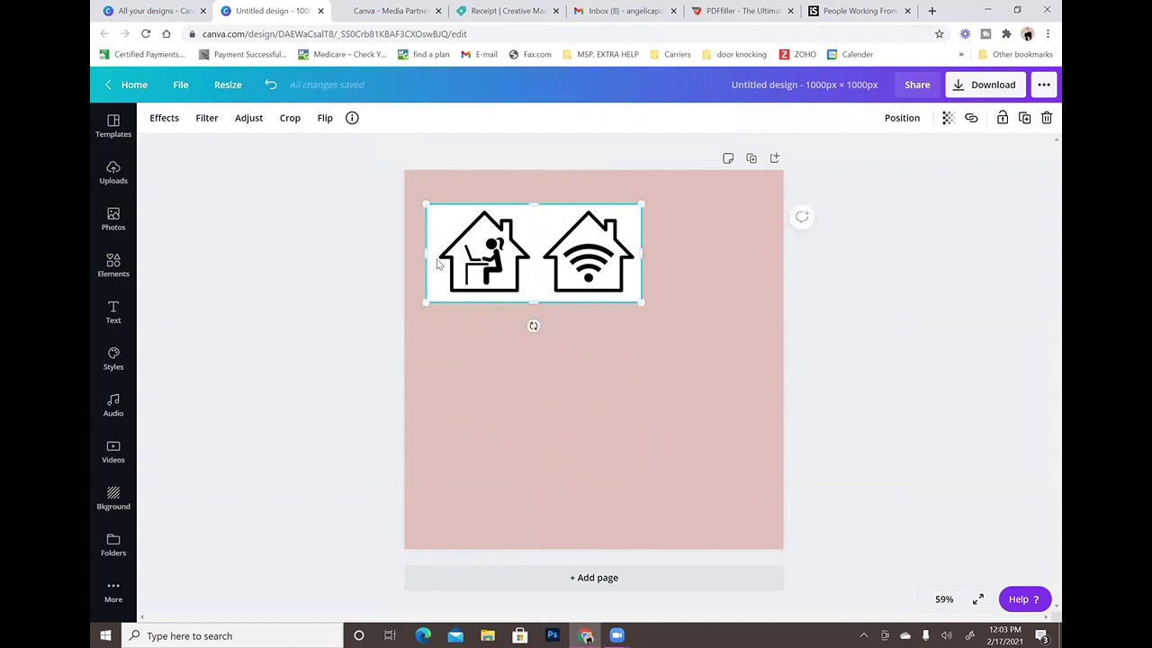
left_click_drag(430, 254, 559, 303)
left_click(484, 324)
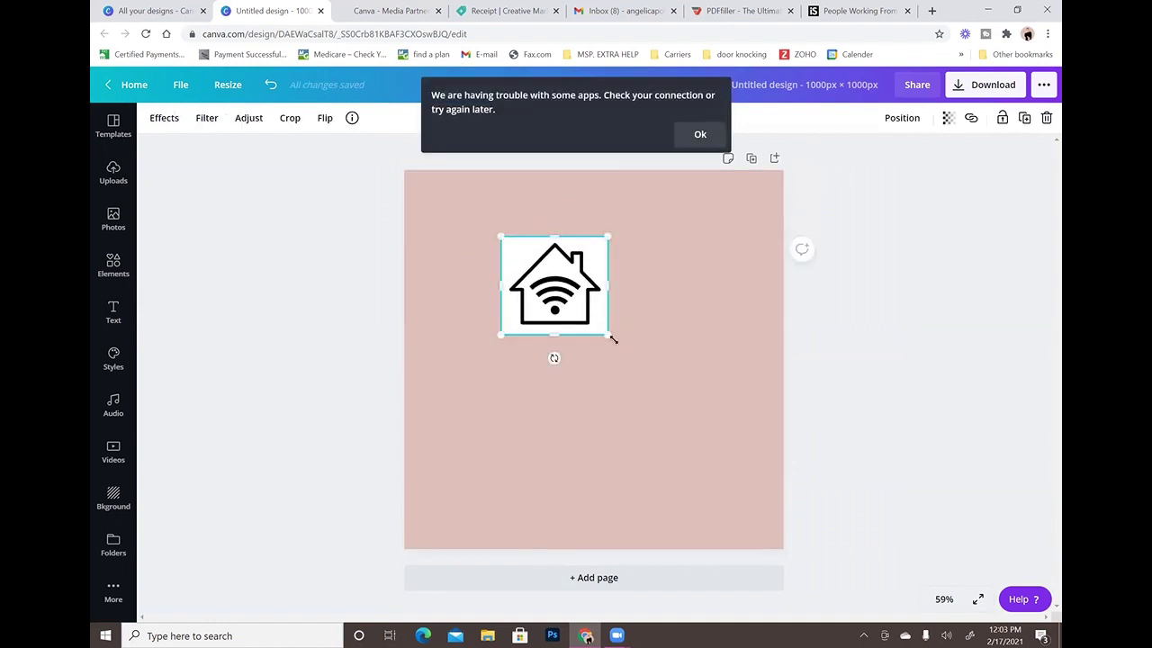
Enlarge the cropped Wi-Fi house to more than twice its size and center it horizontally on the page
left_click_drag(608, 336, 743, 452)
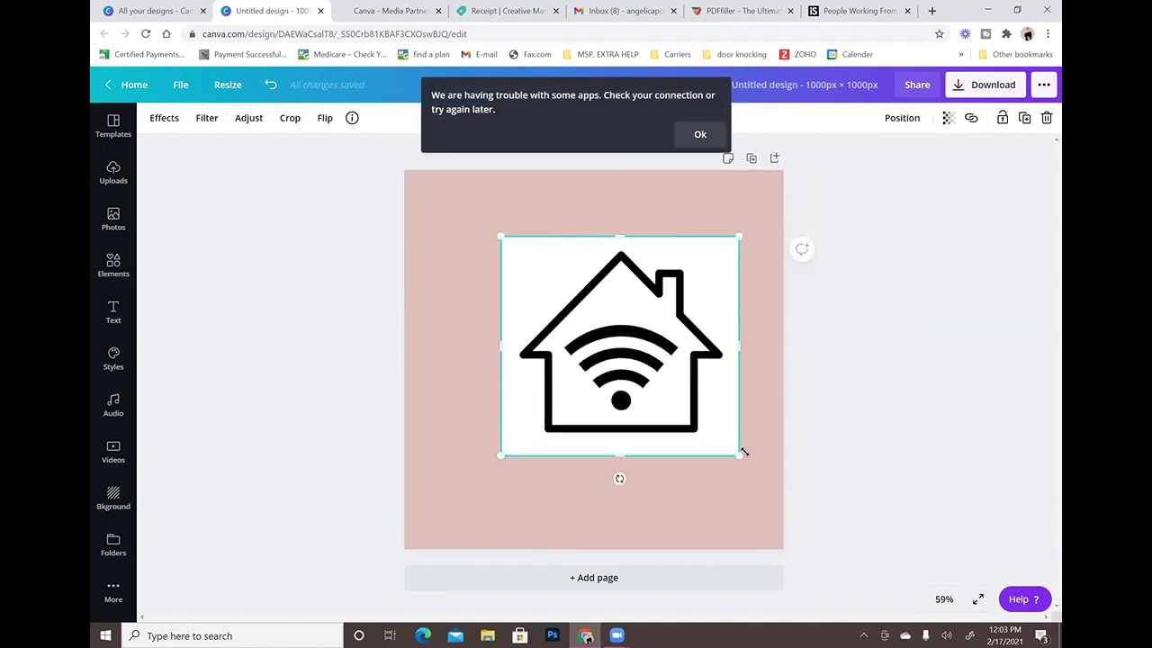
left_click(700, 134)
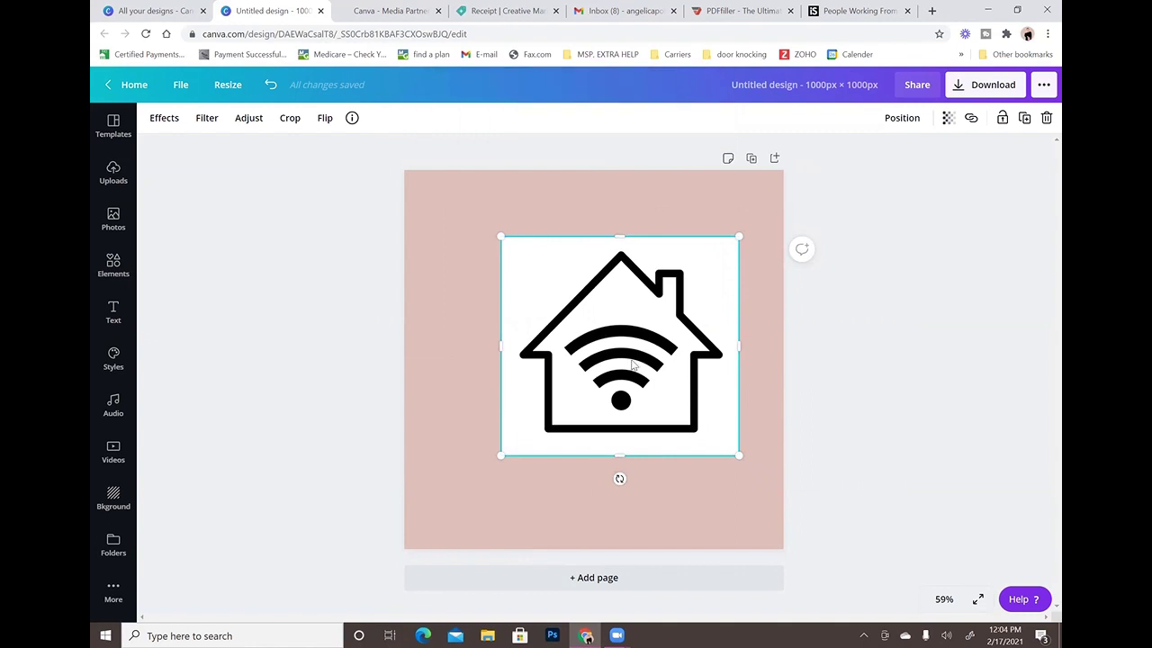
left_click_drag(623, 359, 597, 360)
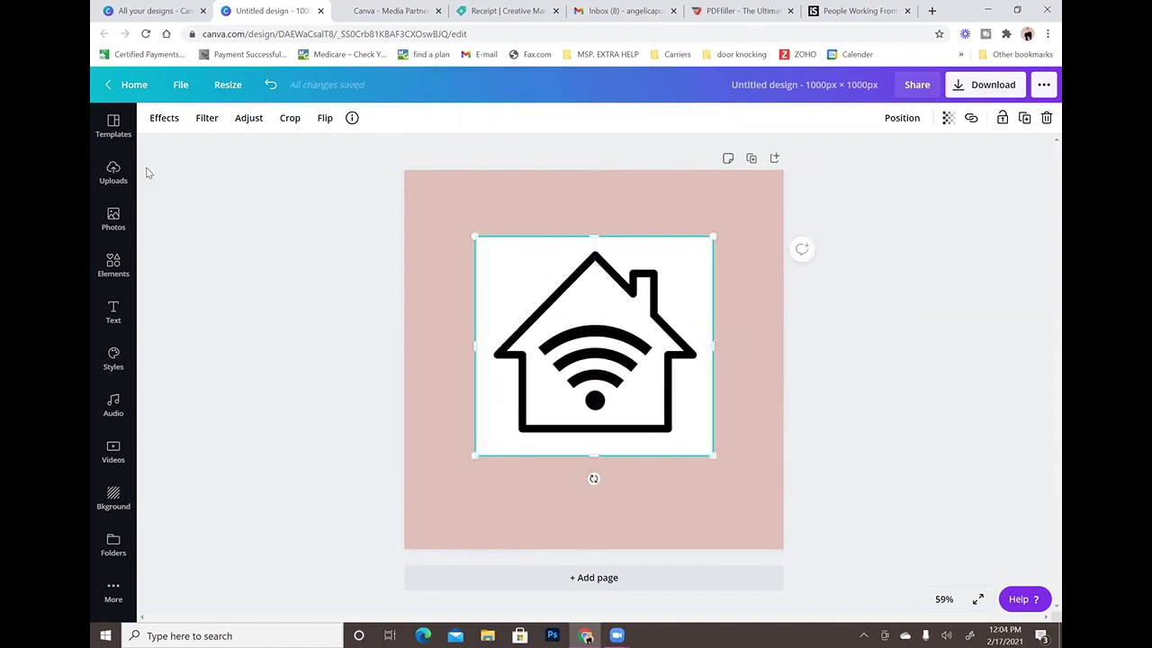
Remove the white background from the Wi-Fi house image with Background Remover
left_click(156, 126)
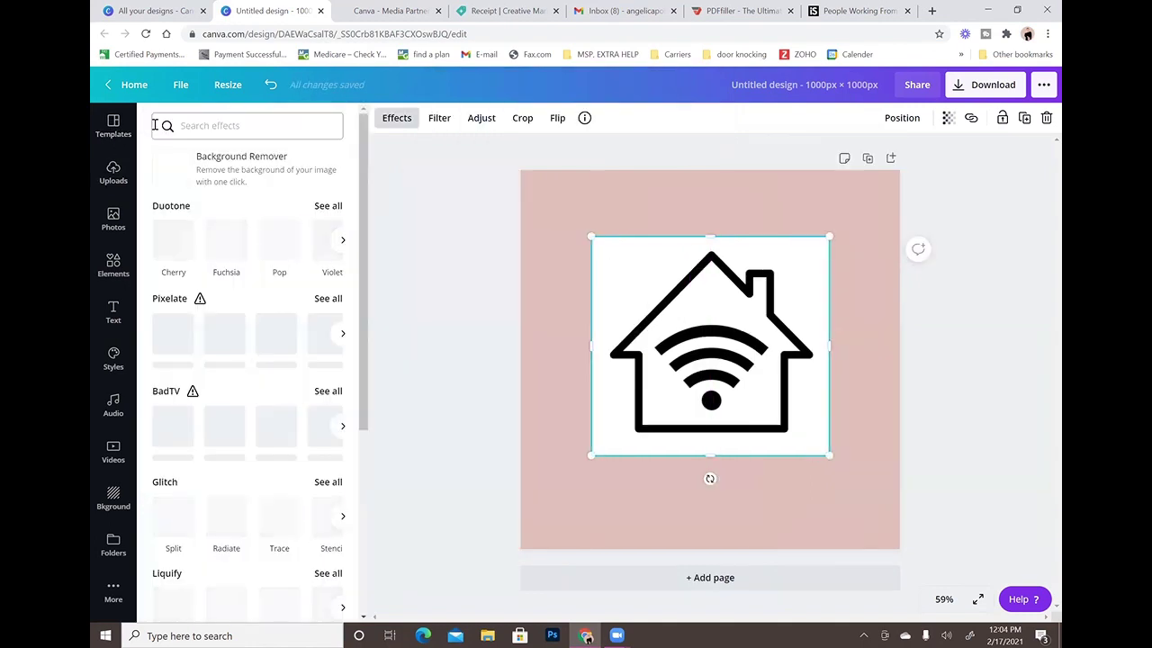
left_click(293, 173)
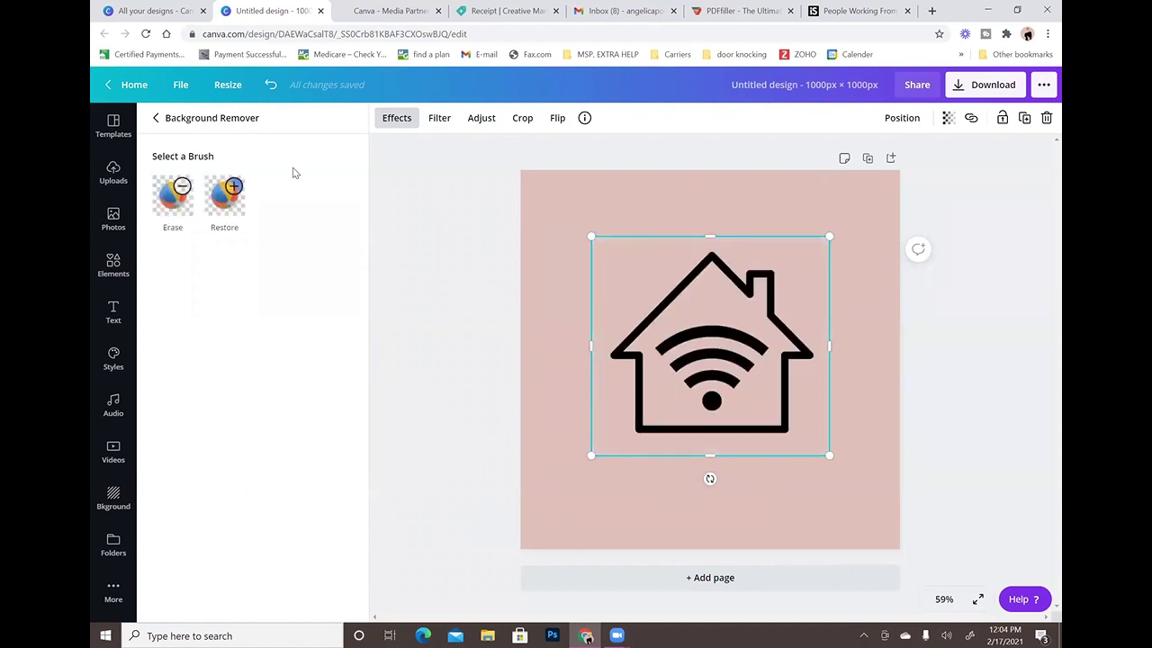
left_click(880, 451)
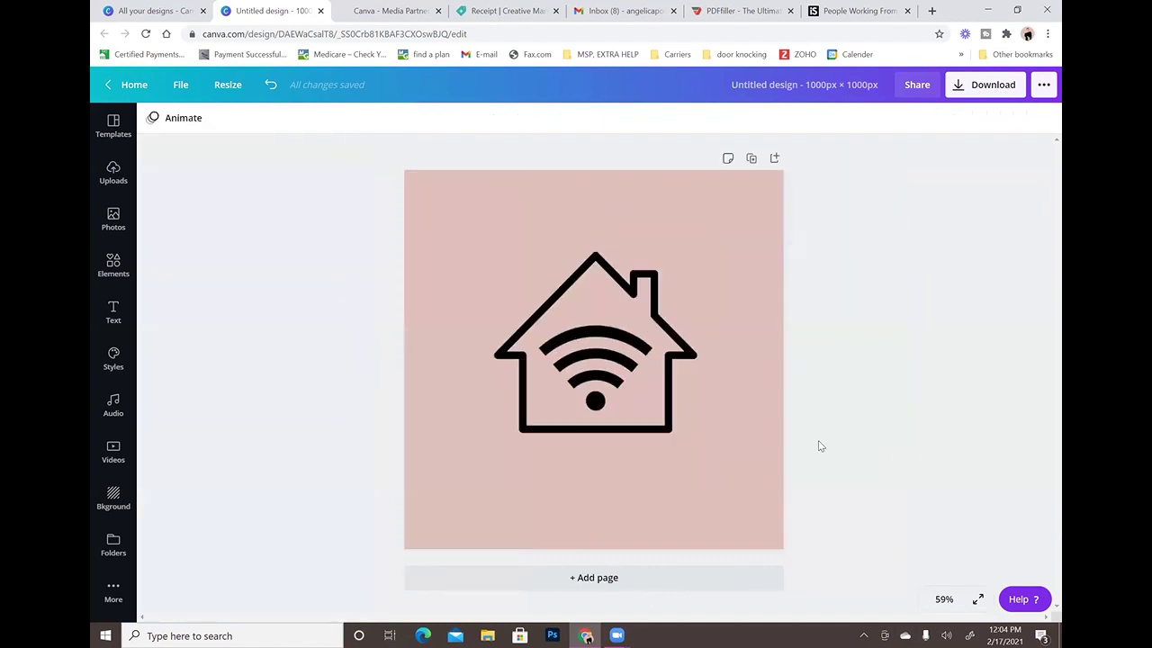
Move the Wi-Fi house slightly down and shrink it to about half its size
mouse_move(603, 338)
left_mouse_down()
mouse_move(637, 432)
mouse_move(570, 367)
mouse_move(634, 316)
mouse_move(620, 317)
mouse_move(601, 358)
left_mouse_up()
left_click(700, 135)
left_click_drag(713, 468, 606, 349)
left_click(656, 466)
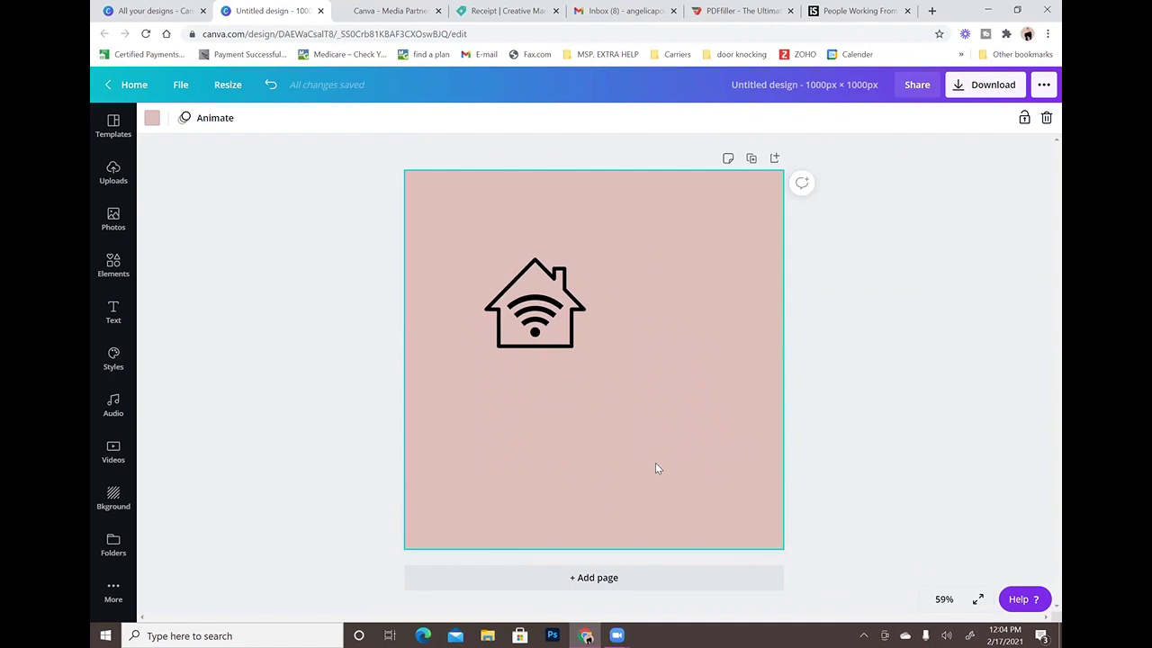
Enlarge the Wi-Fi house to the full page width and align it with the page's top edge
left_click(583, 353)
left_click_drag(591, 361, 770, 522)
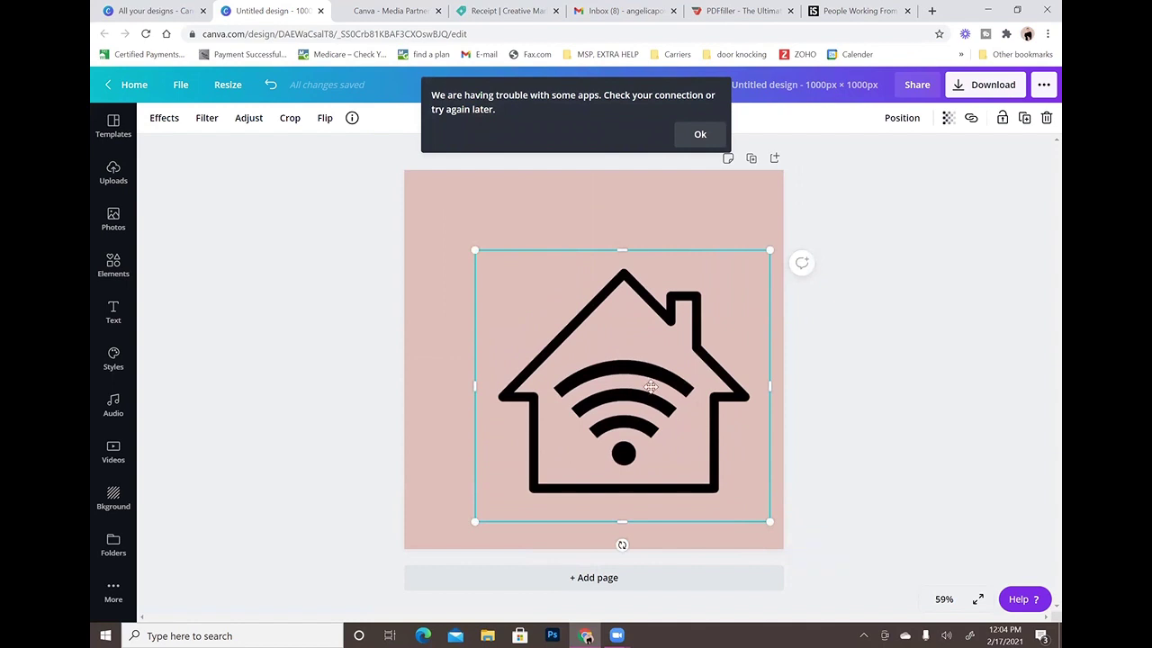
left_click_drag(651, 386, 595, 329)
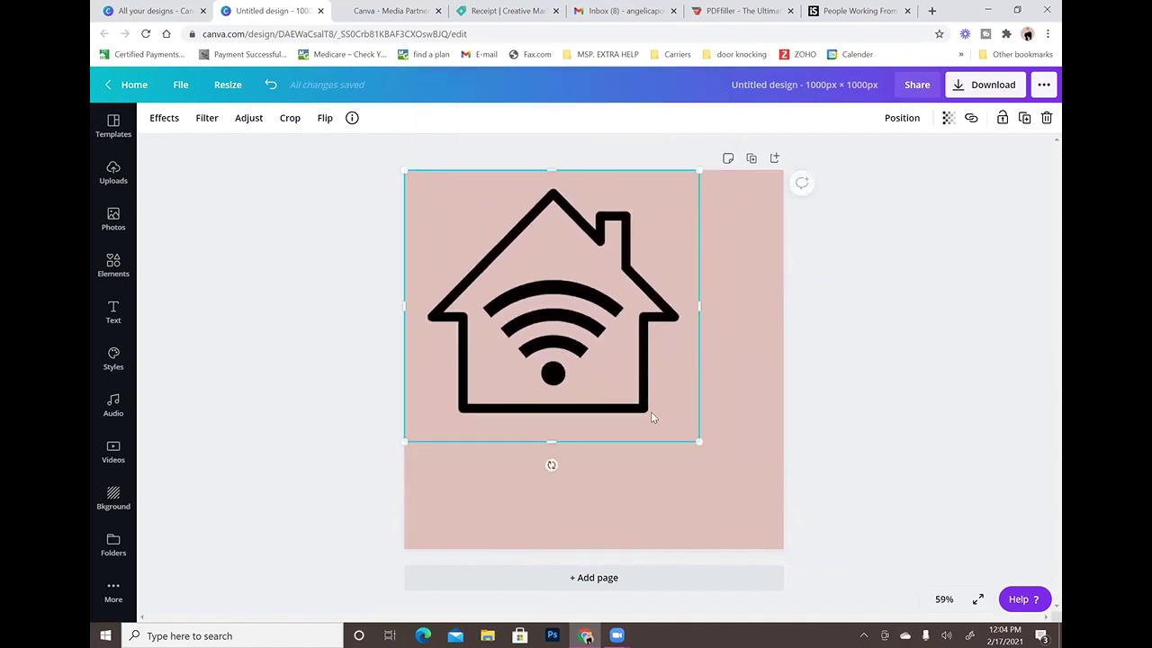
left_click_drag(702, 440, 765, 533)
Add the uploaded photo of the Black History mug in the snow to the page
left_click(114, 173)
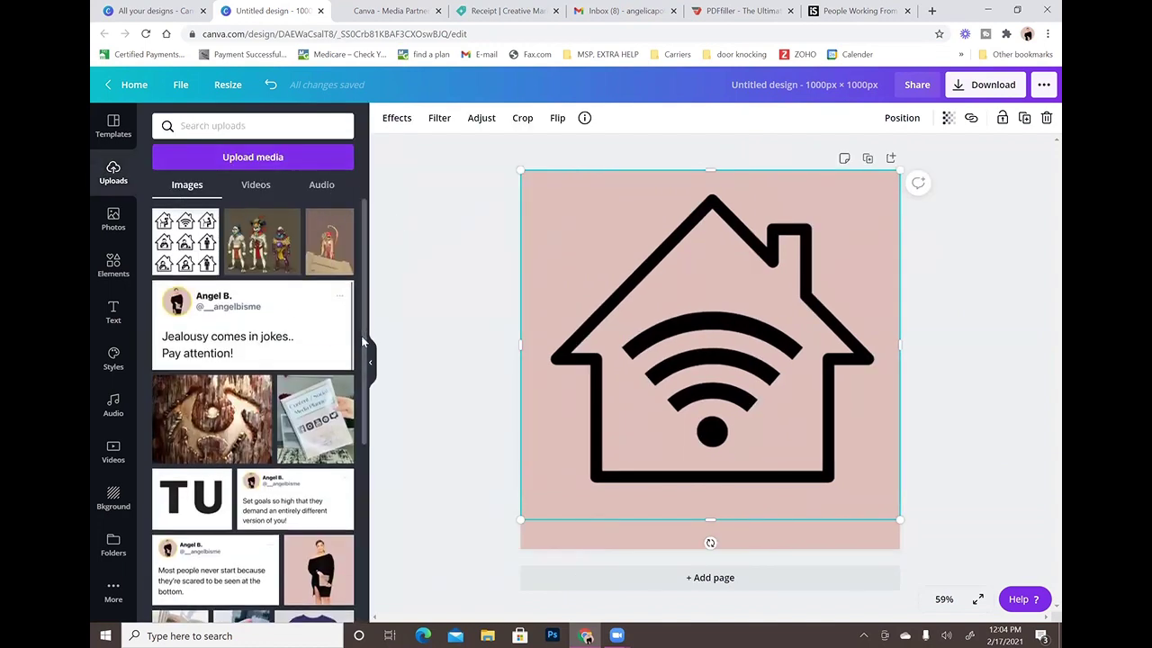
scroll(360, 335, "down", 5)
scroll(357, 438, "down", 1)
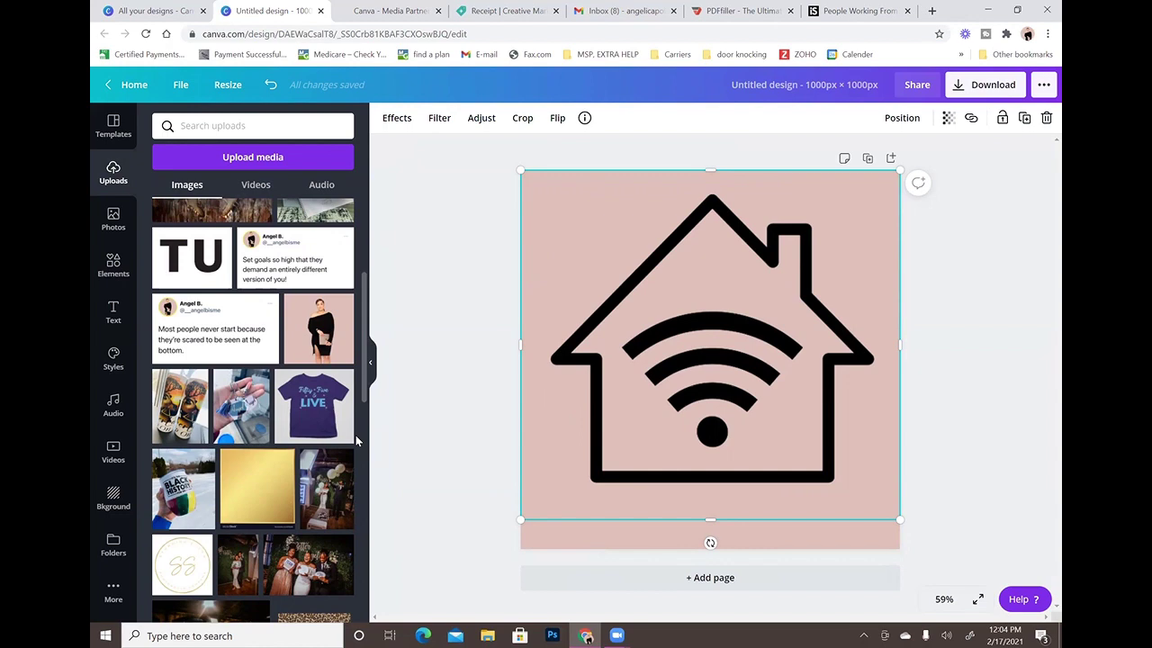
left_click(180, 495)
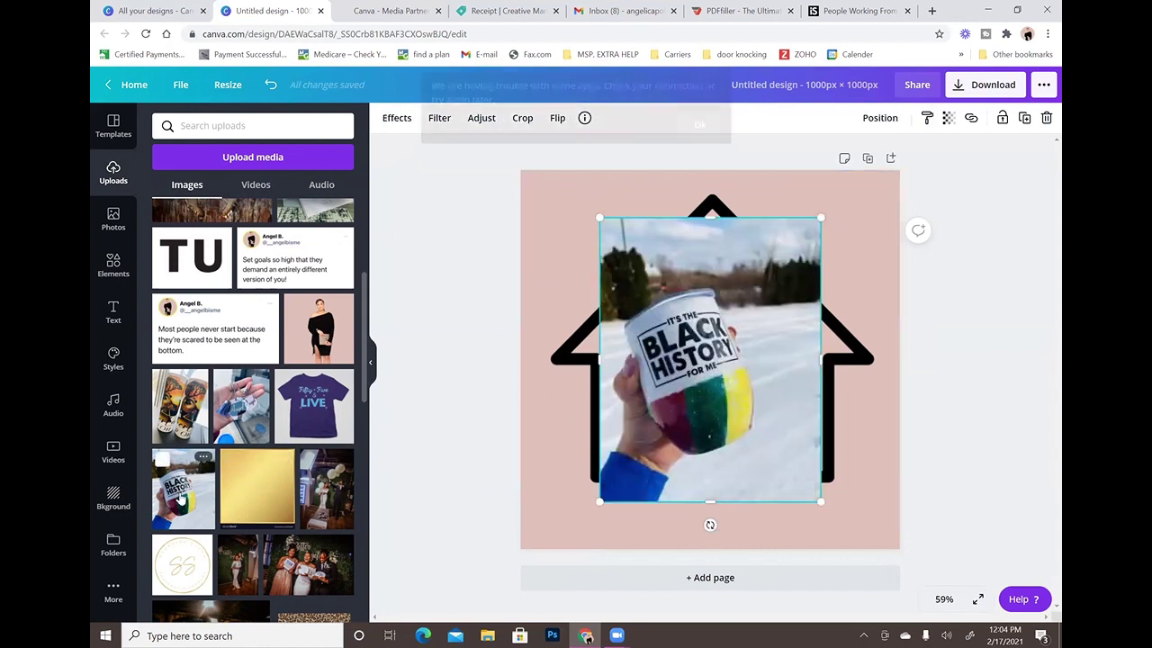
left_click(699, 134)
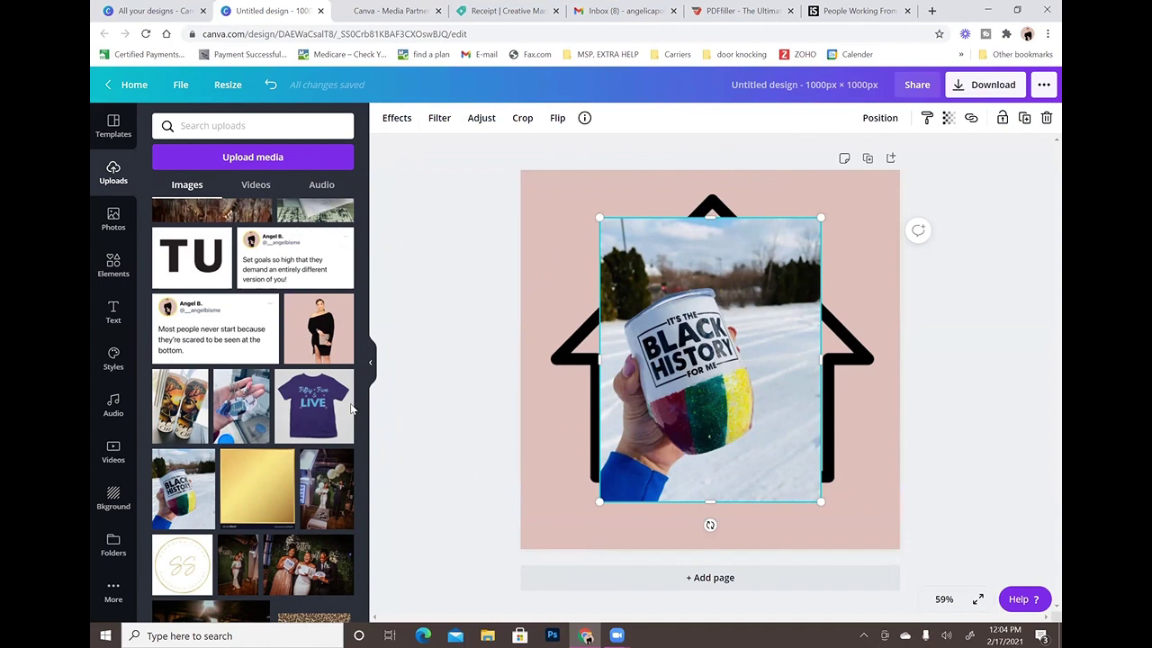
left_click(368, 358)
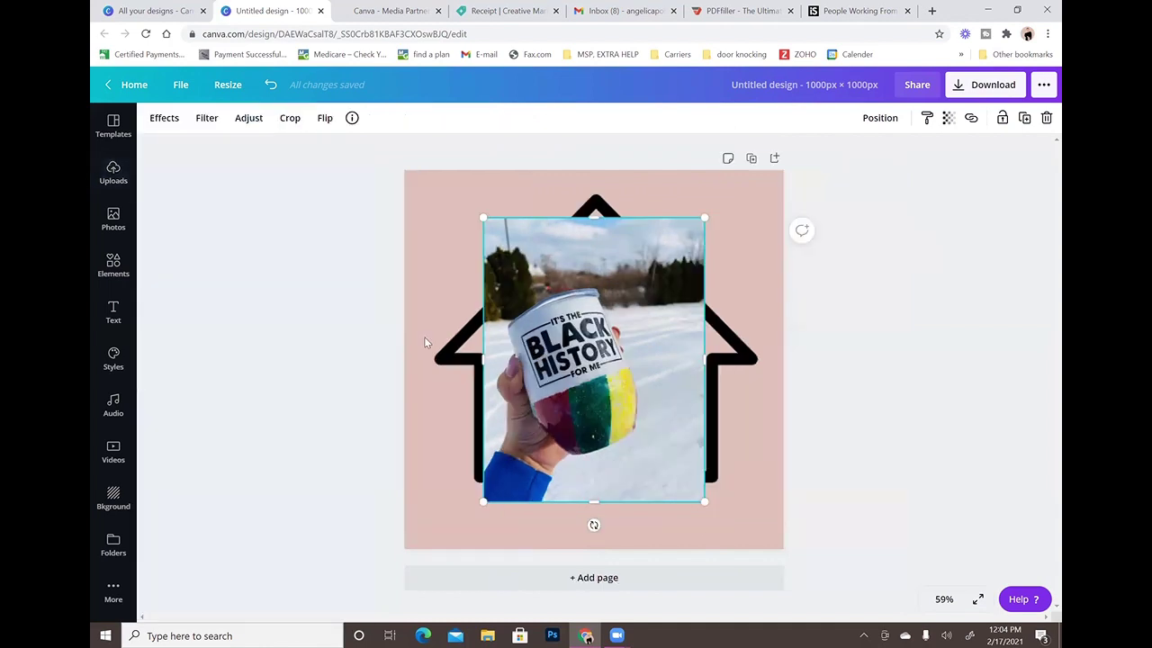
Crop the mug photo on all four sides closely around the hand and mug
left_click_drag(596, 220, 646, 281)
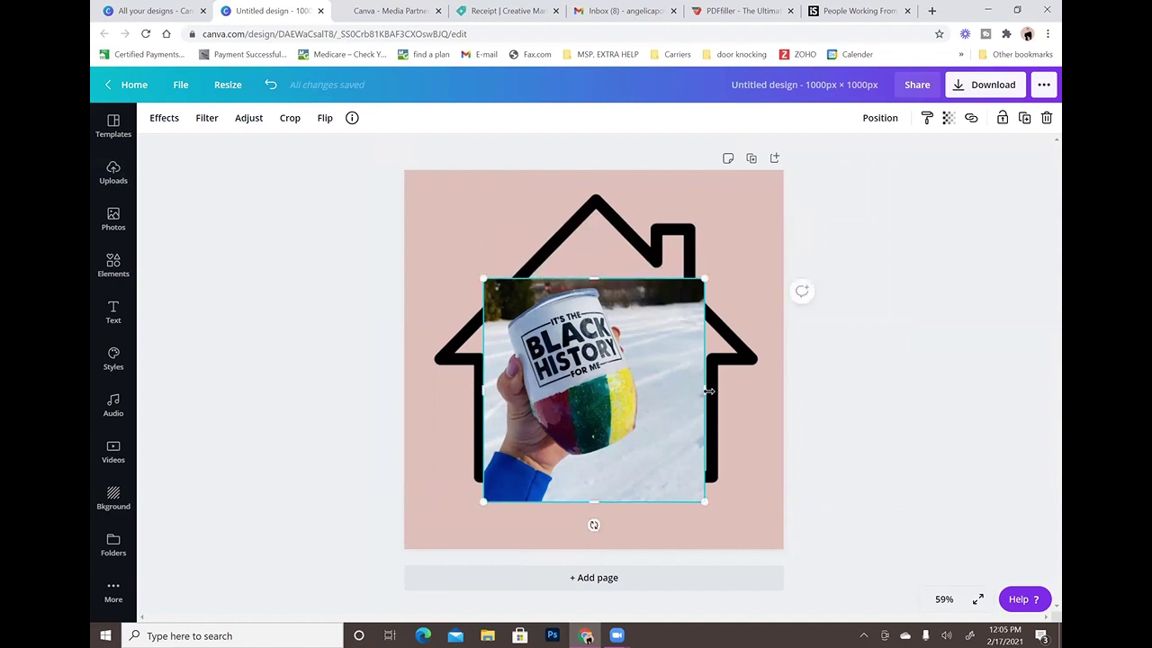
left_click_drag(704, 390, 642, 388)
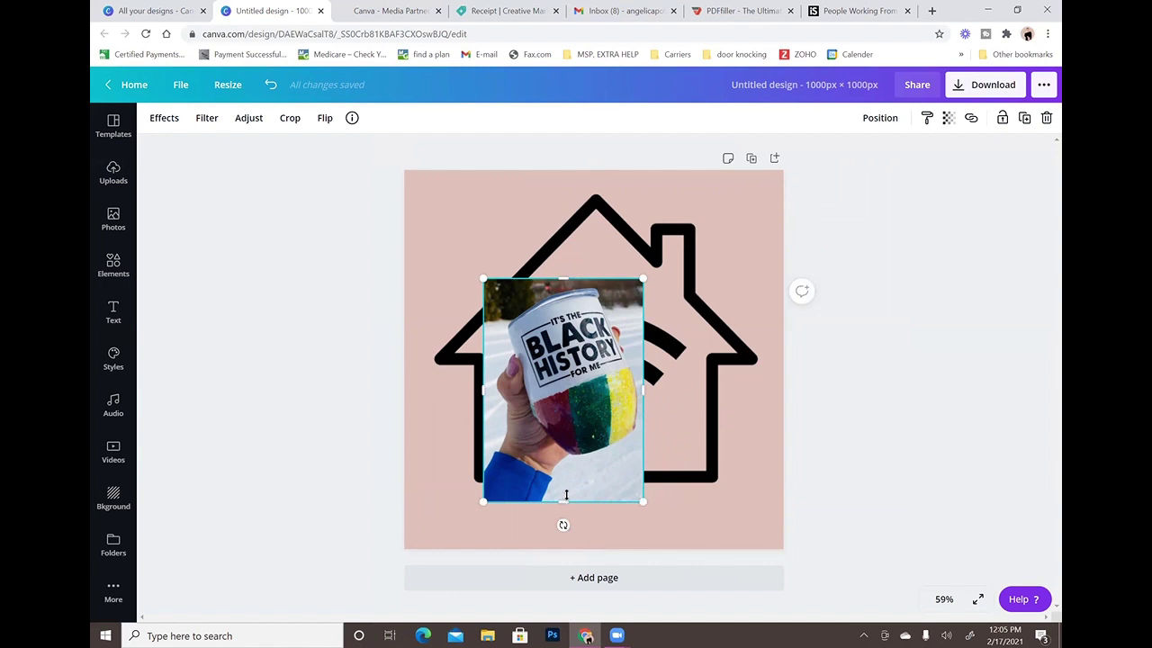
left_click_drag(566, 494, 563, 463)
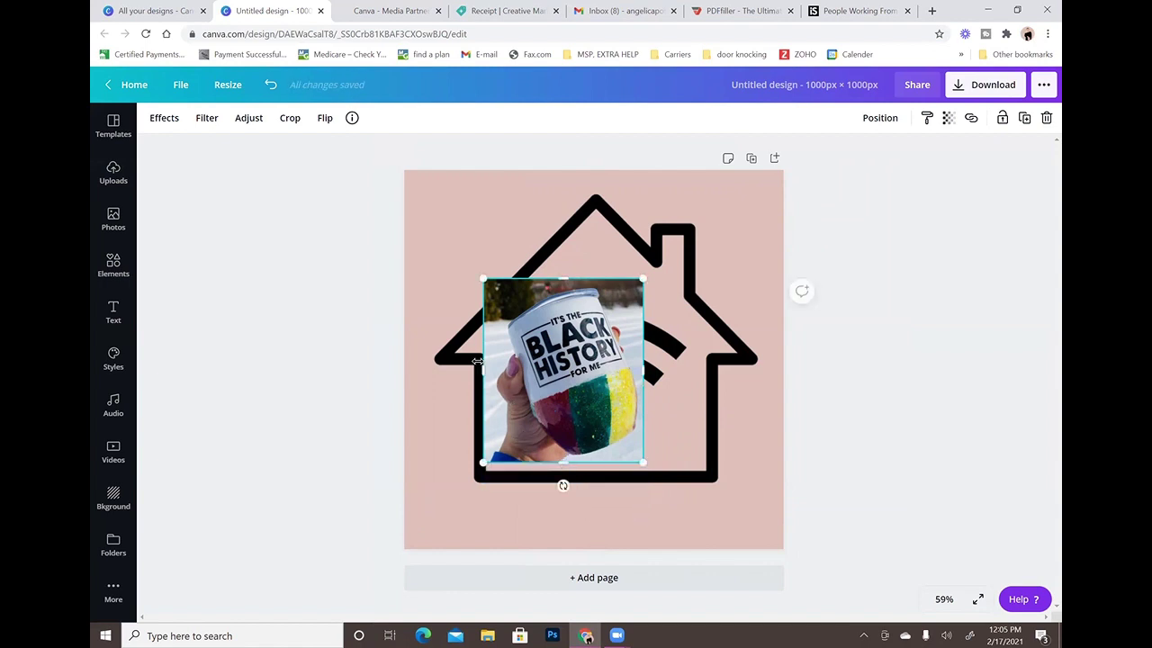
left_click_drag(484, 368, 581, 348)
Remove the mug photo's background and move the cutout to the page's upper-left area
left_click(164, 118)
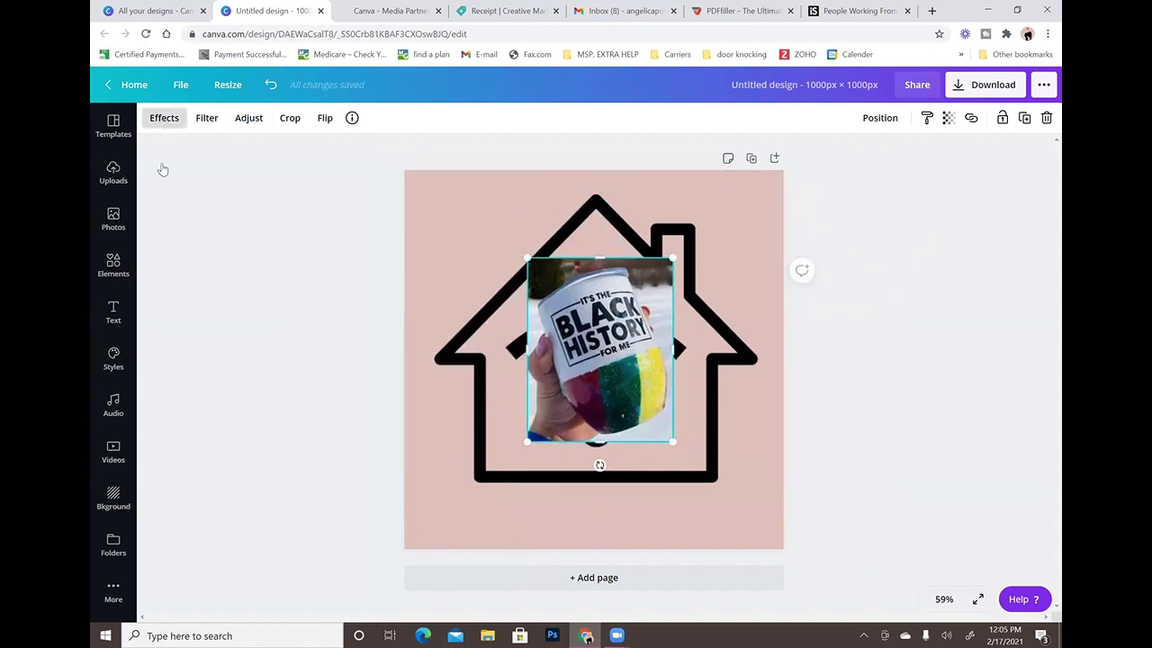
left_click(236, 178)
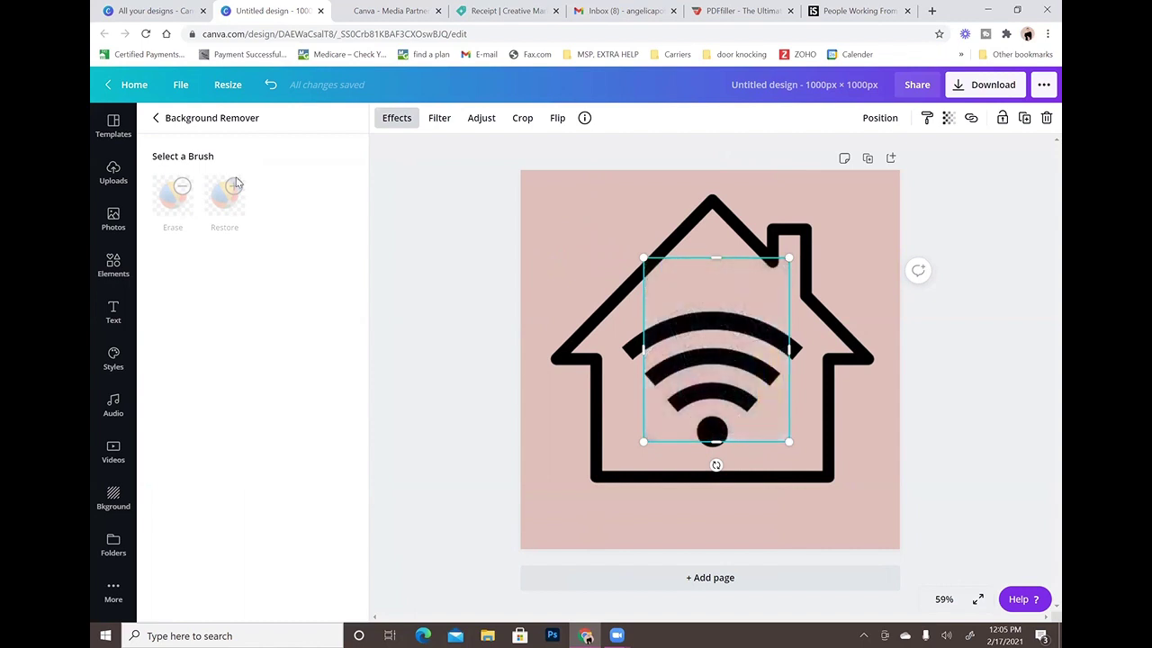
left_click_drag(729, 347, 623, 273)
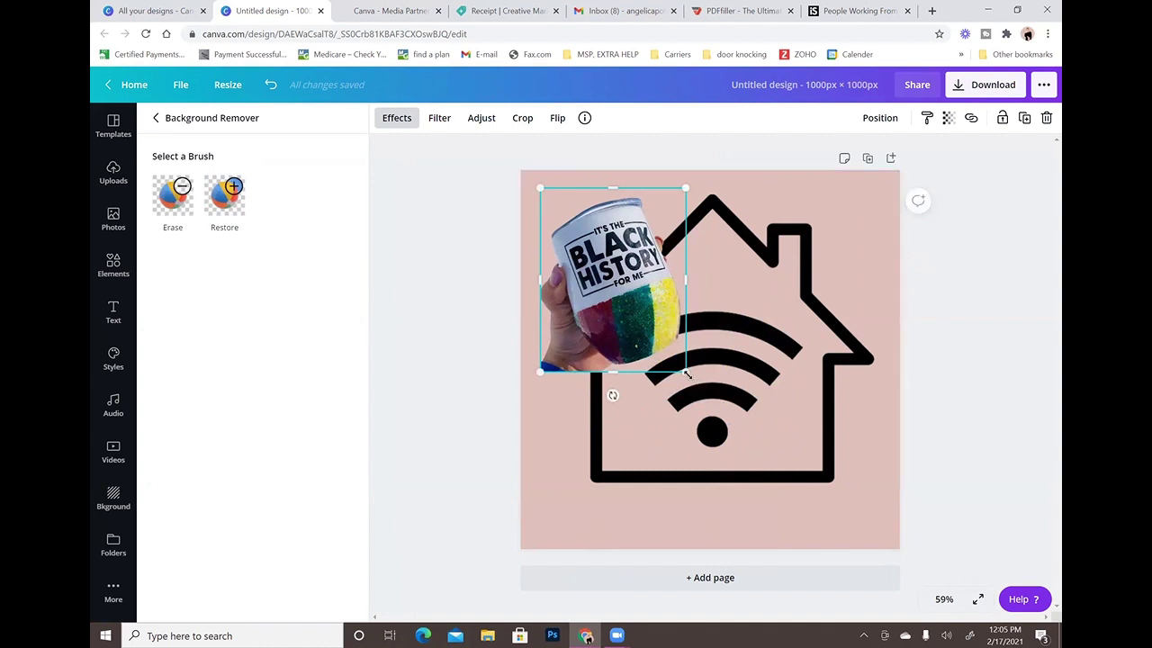
Enlarge the mug cutout to nearly the page height and center it over the Wi-Fi house
left_click_drag(688, 374, 913, 540)
left_click_drag(913, 540, 848, 504)
mouse_move(751, 430)
left_mouse_down()
mouse_move(816, 442)
mouse_move(733, 440)
mouse_move(789, 438)
mouse_move(772, 441)
left_mouse_up()
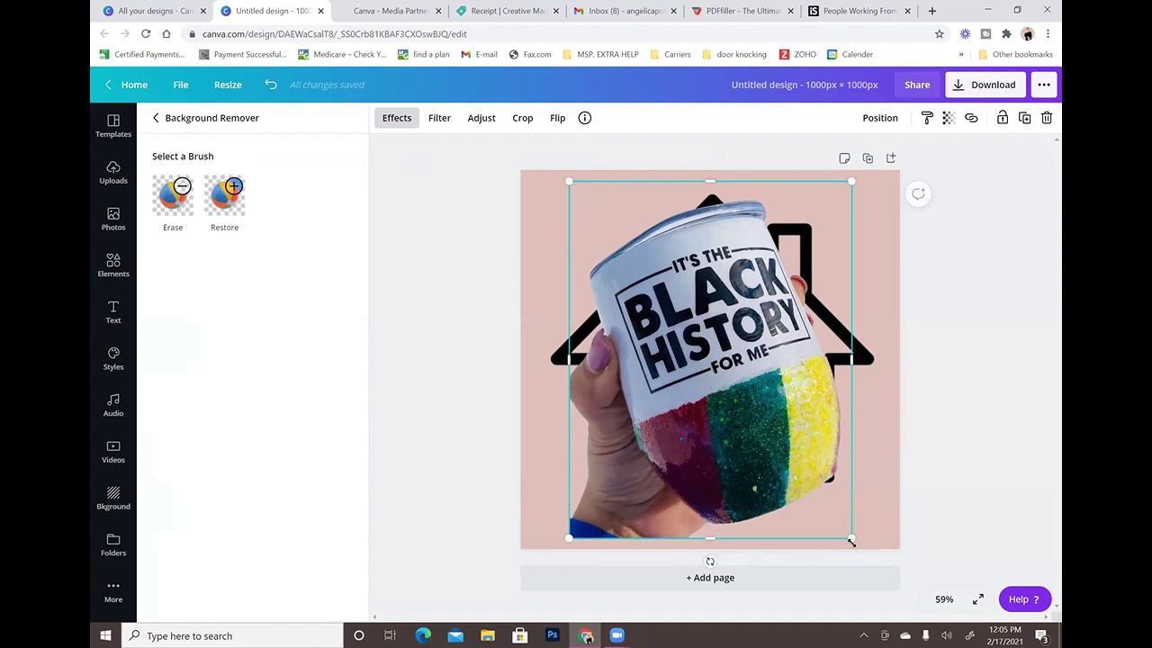
Shrink the mug cutout and delete it from the page
left_click_drag(851, 541, 741, 488)
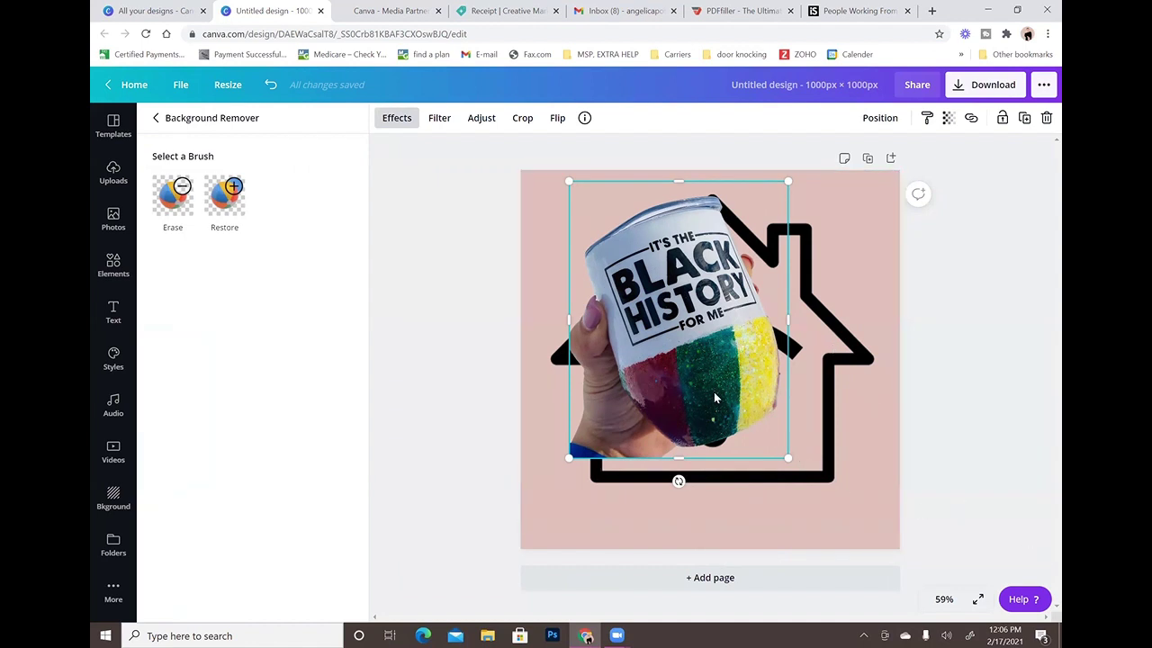
key("Delete")
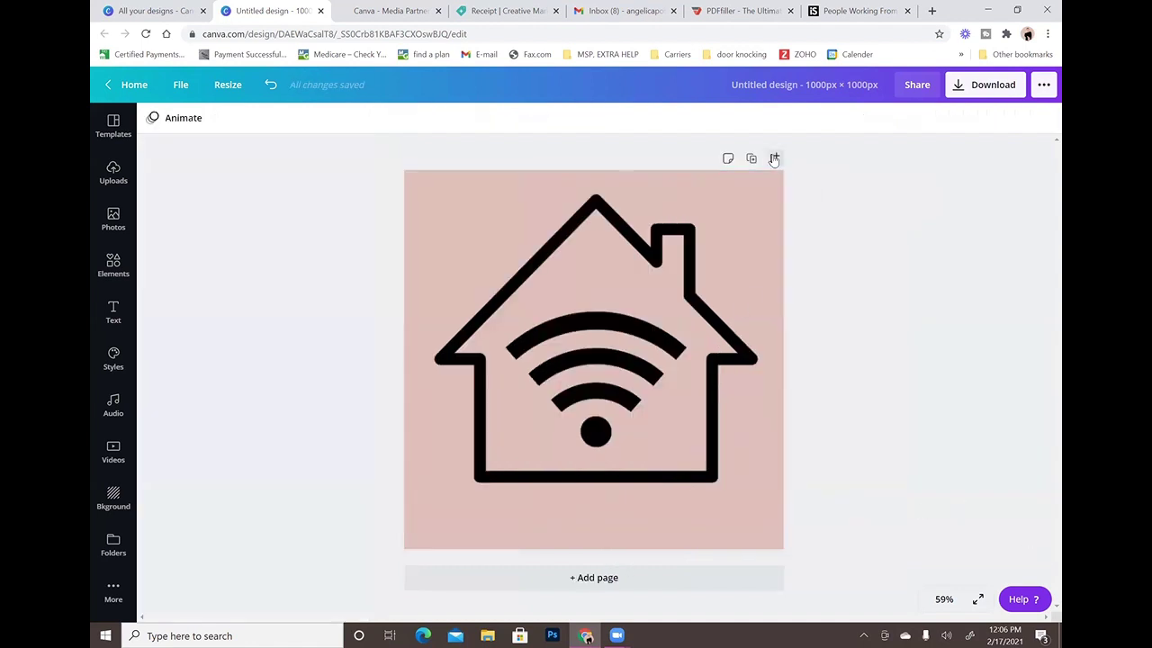
Change the page background behind the Wi-Fi house from the brand colors to white
left_click(766, 192)
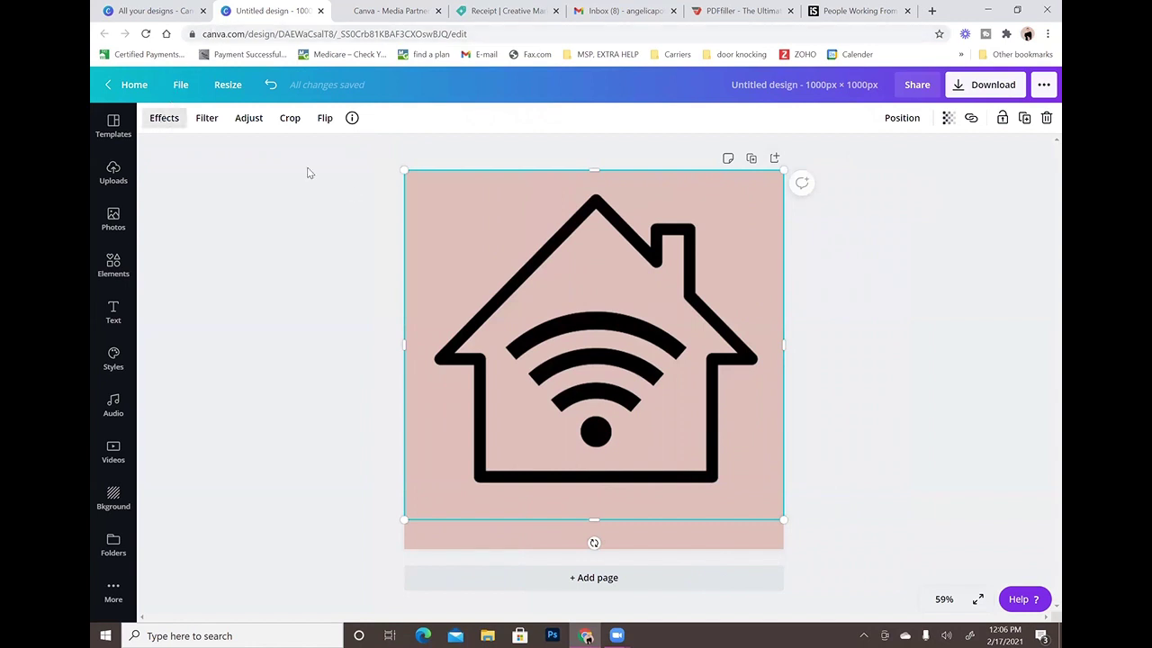
left_click(478, 531)
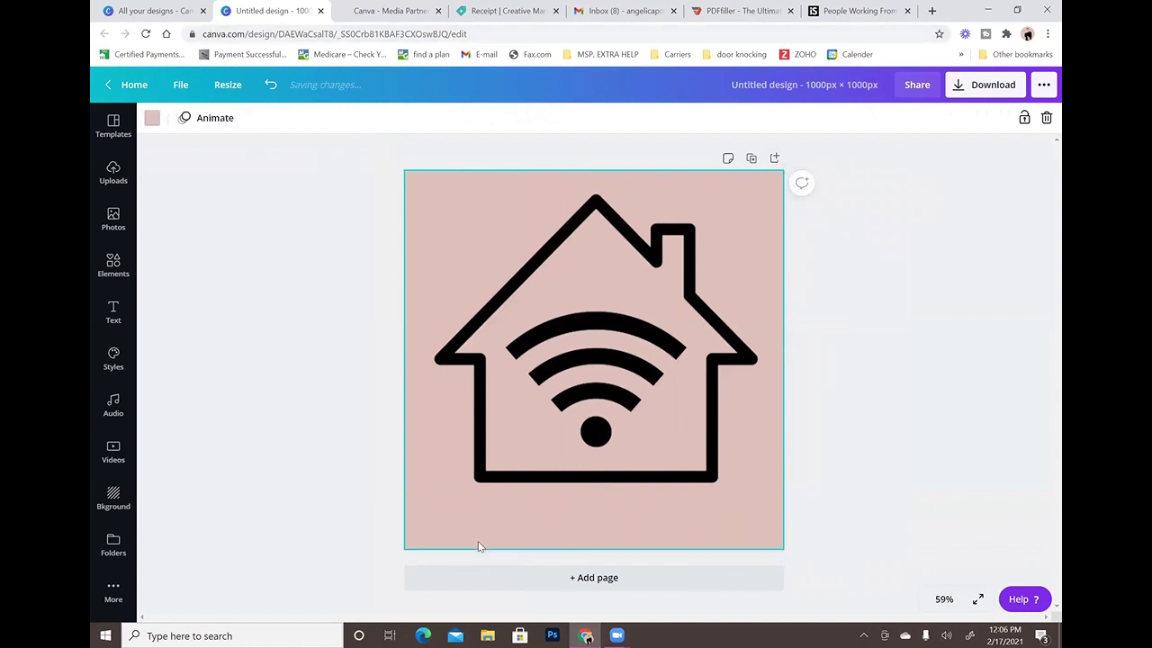
left_click(151, 118)
left_click(202, 324)
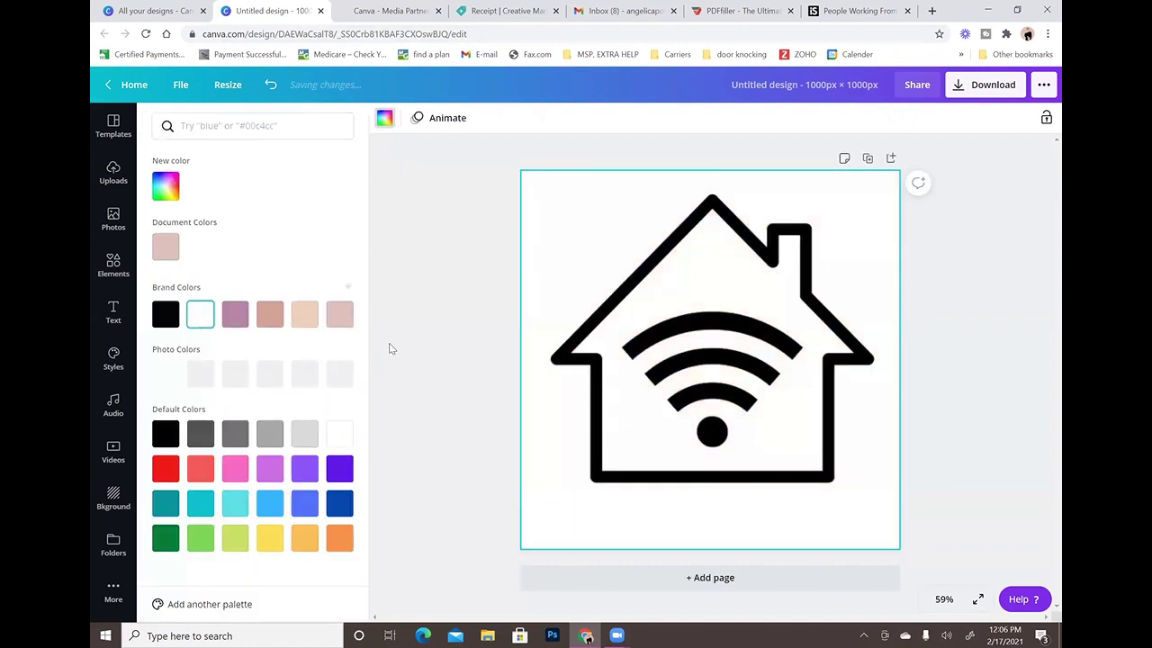
left_click(957, 473)
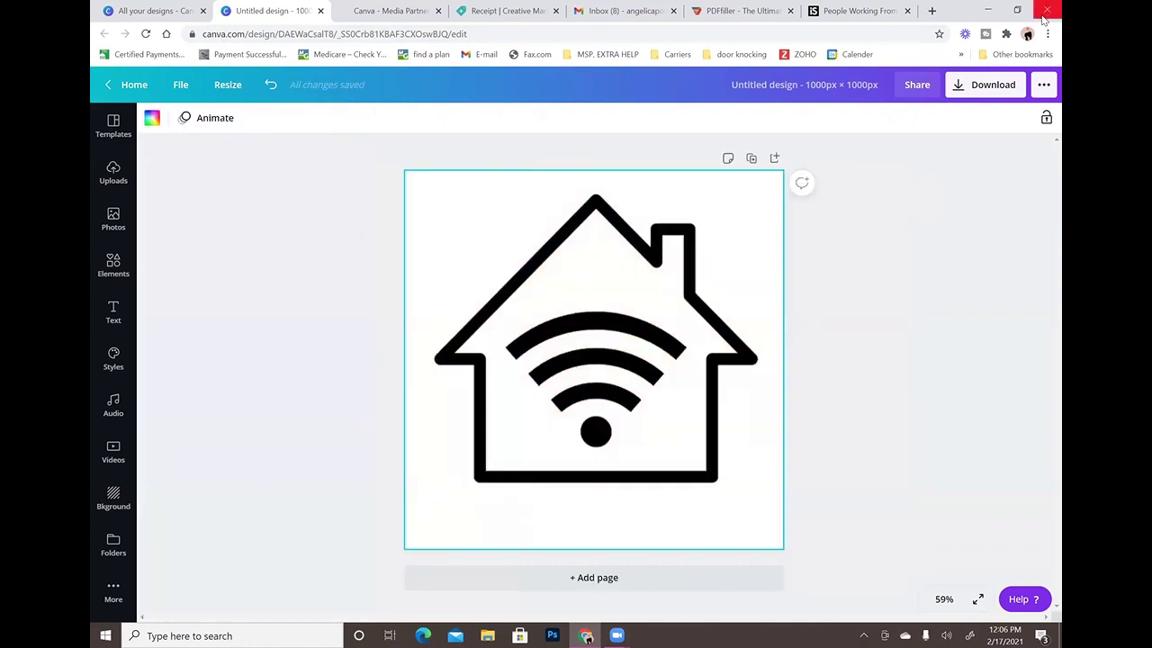
Launch Cricut Design Space from the desktop and return to the Canva design in Chrome
left_click(1006, 90)
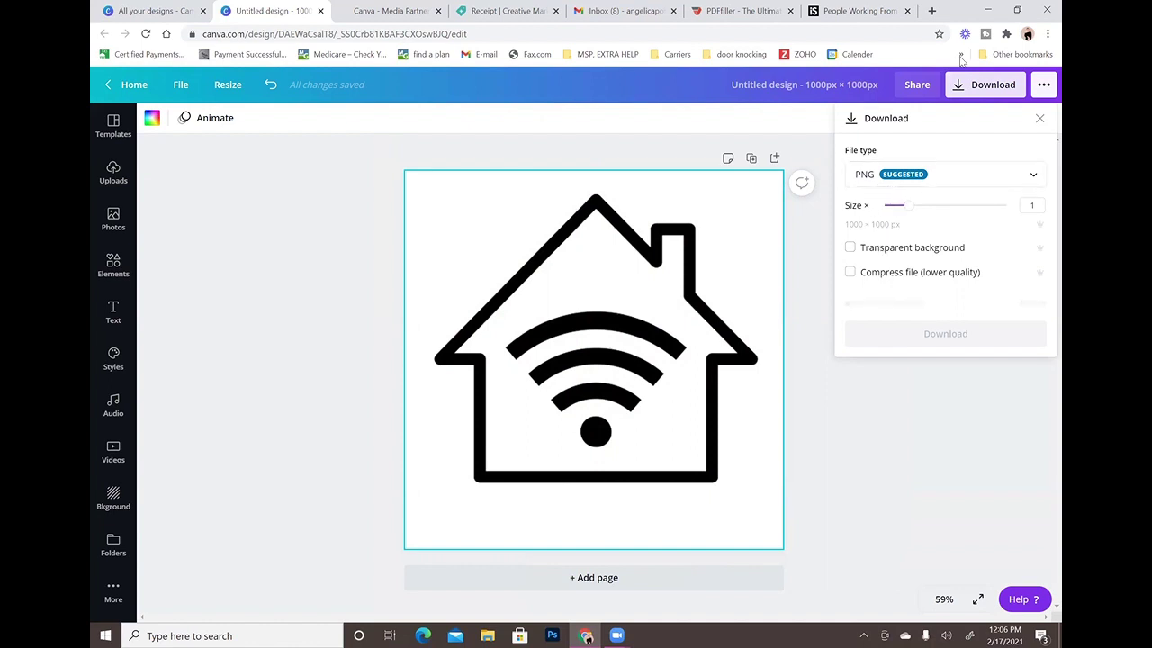
left_click(991, 10)
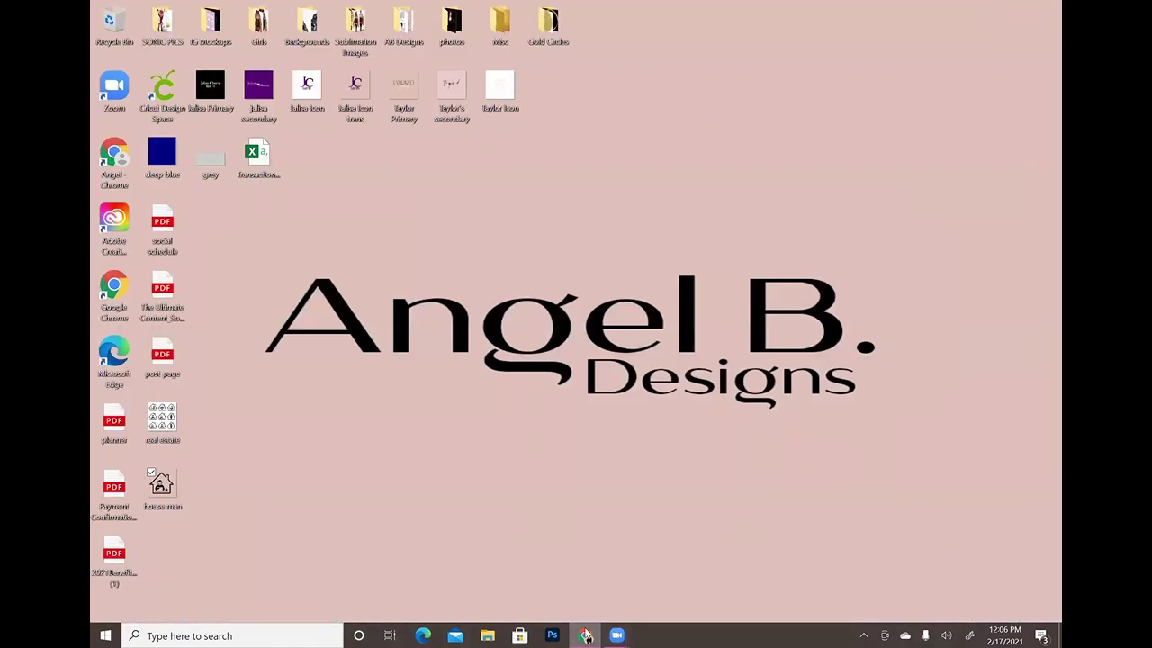
left_click(585, 635)
left_click(991, 10)
double_click(160, 92)
left_click(585, 636)
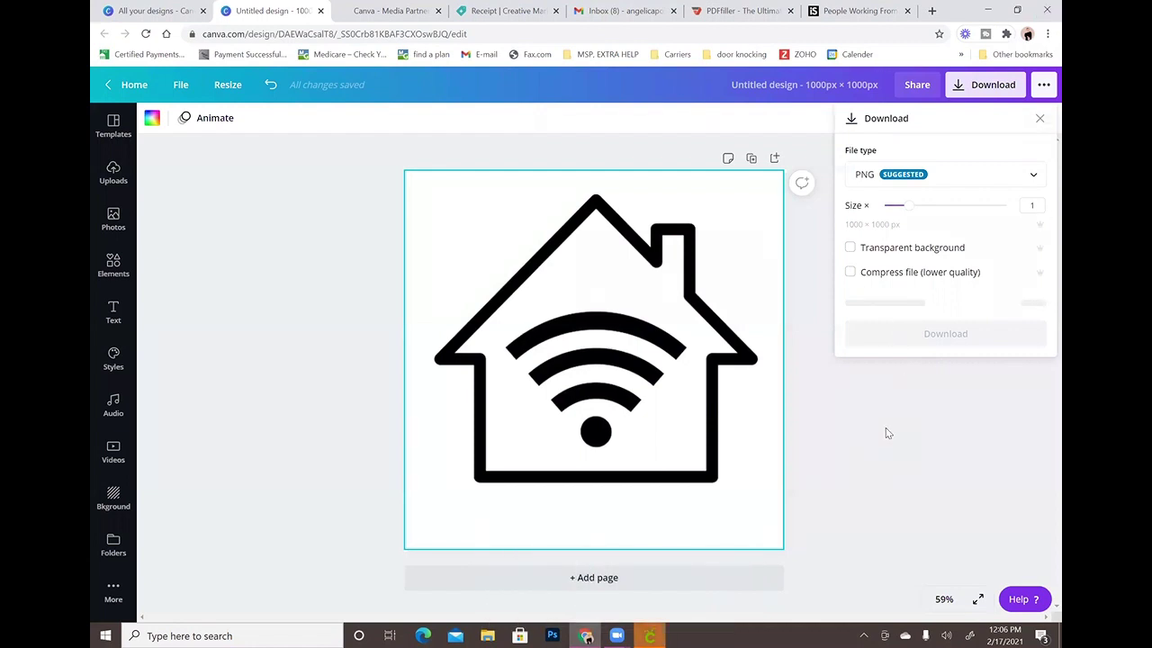
Download the design as a PNG with a transparent background
left_click(888, 432)
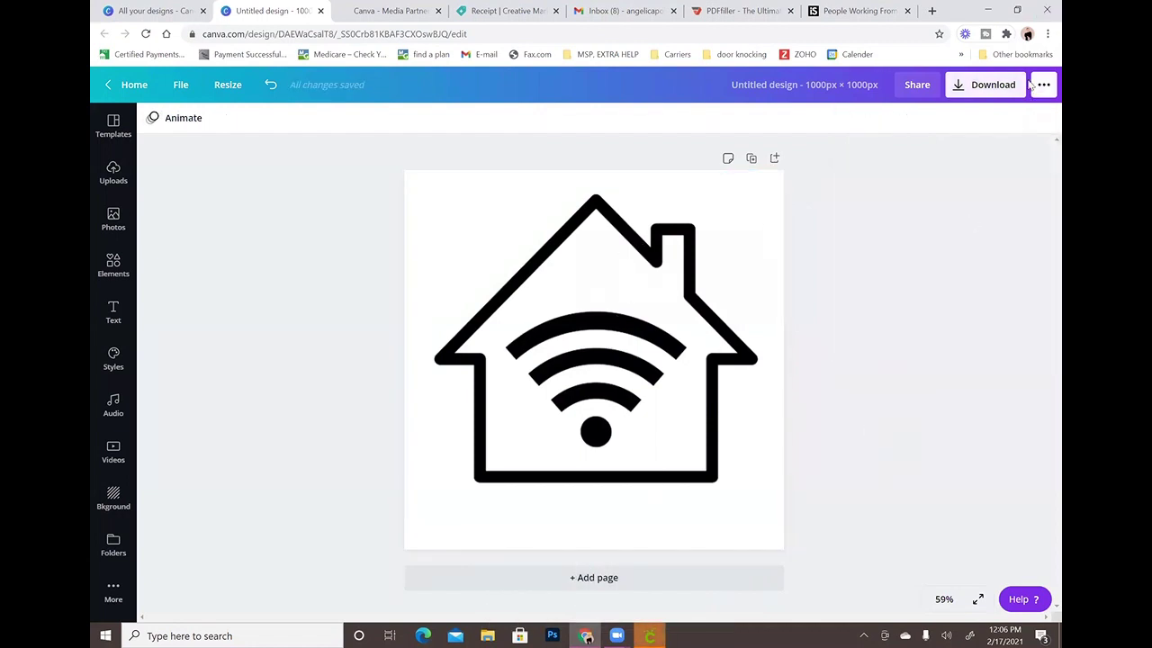
left_click(989, 85)
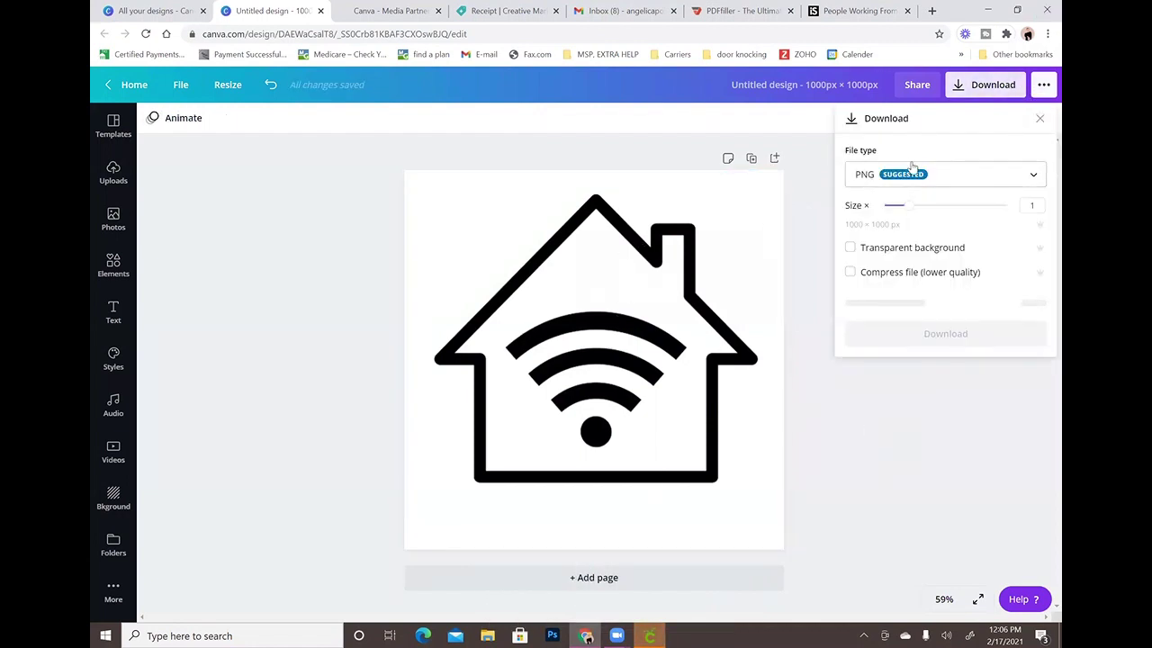
left_click(850, 248)
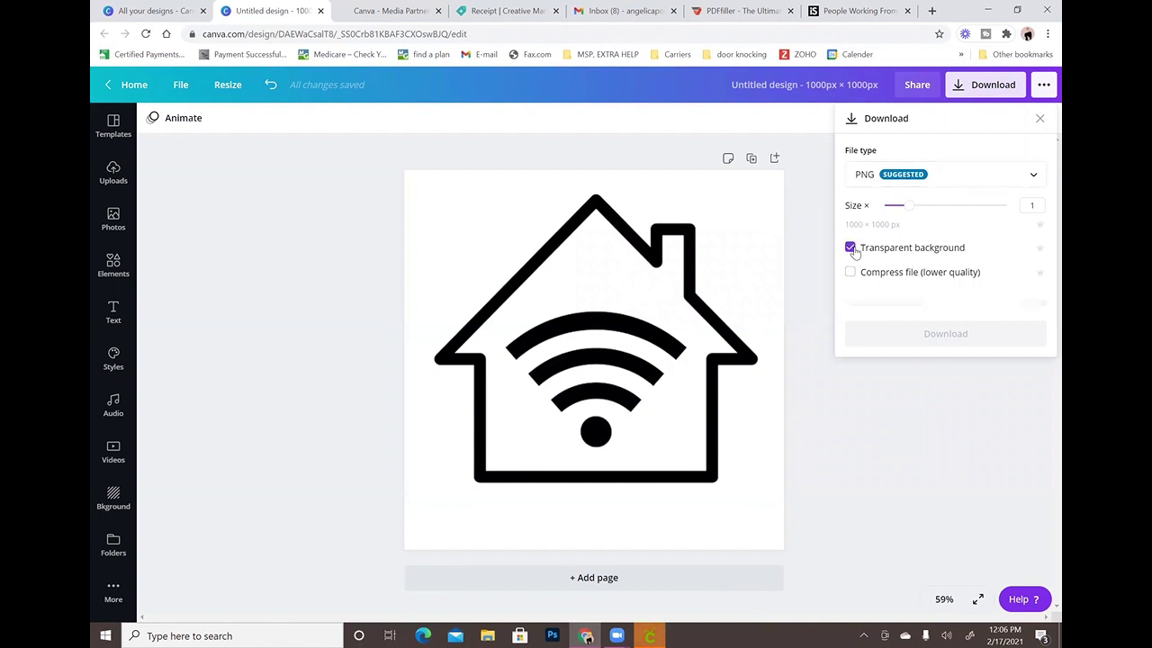
left_click(891, 304)
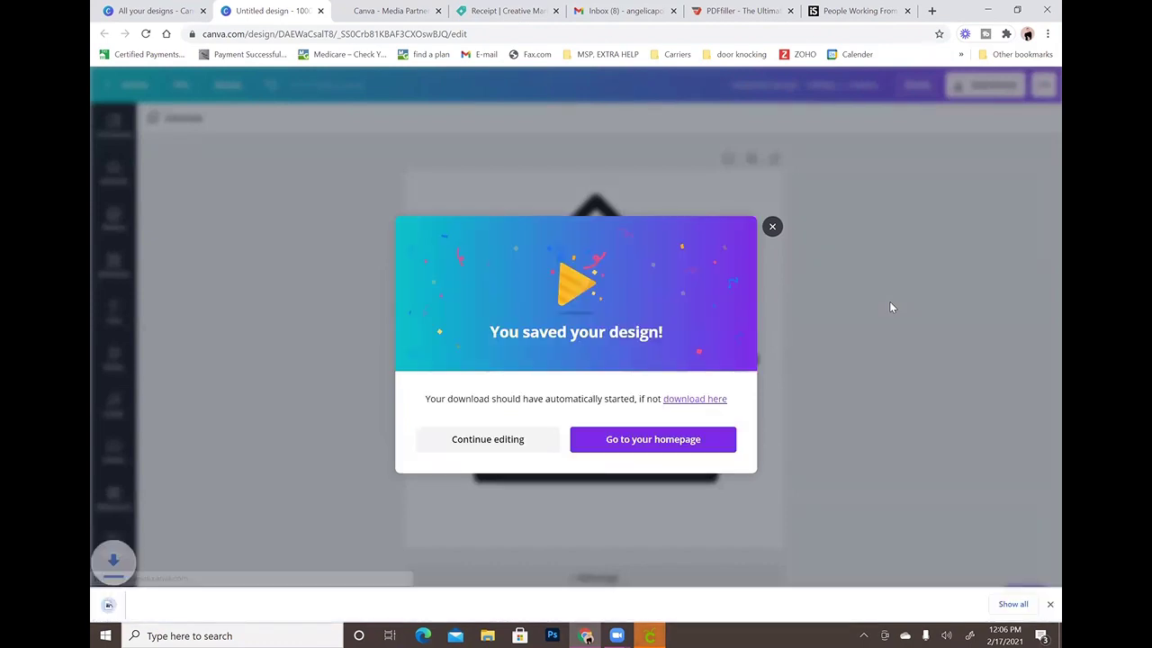
Save a PNG copy of the downloaded design to the Desktop, and return to the design to show its uploaded images
left_click(185, 605)
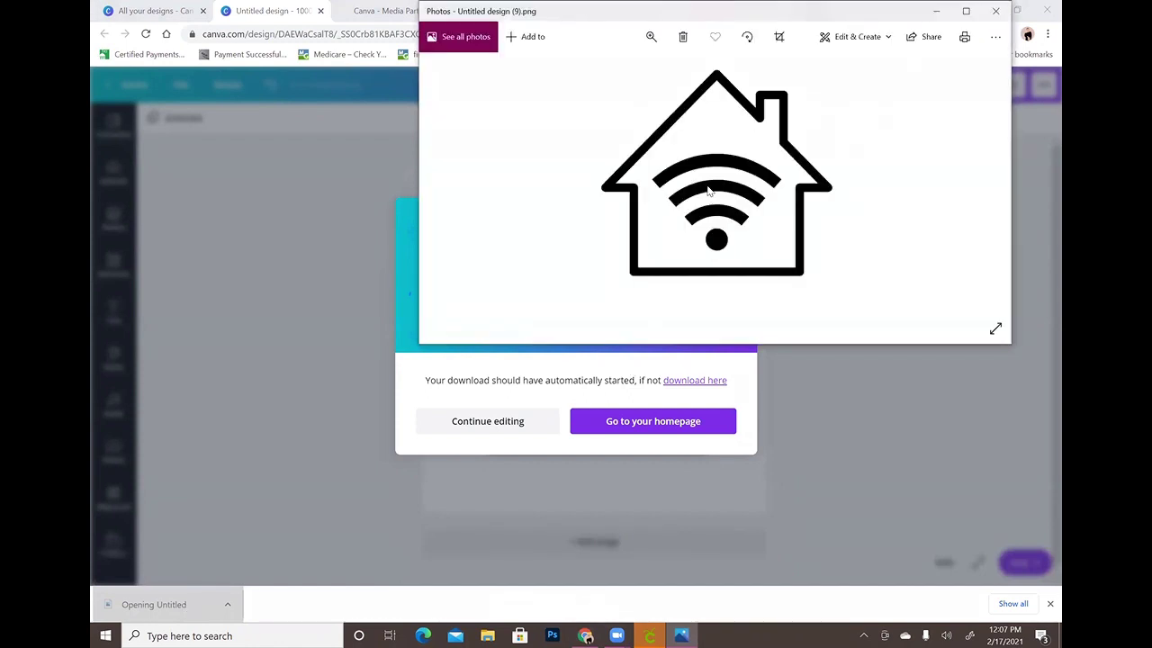
right_click(708, 191)
left_click(758, 384)
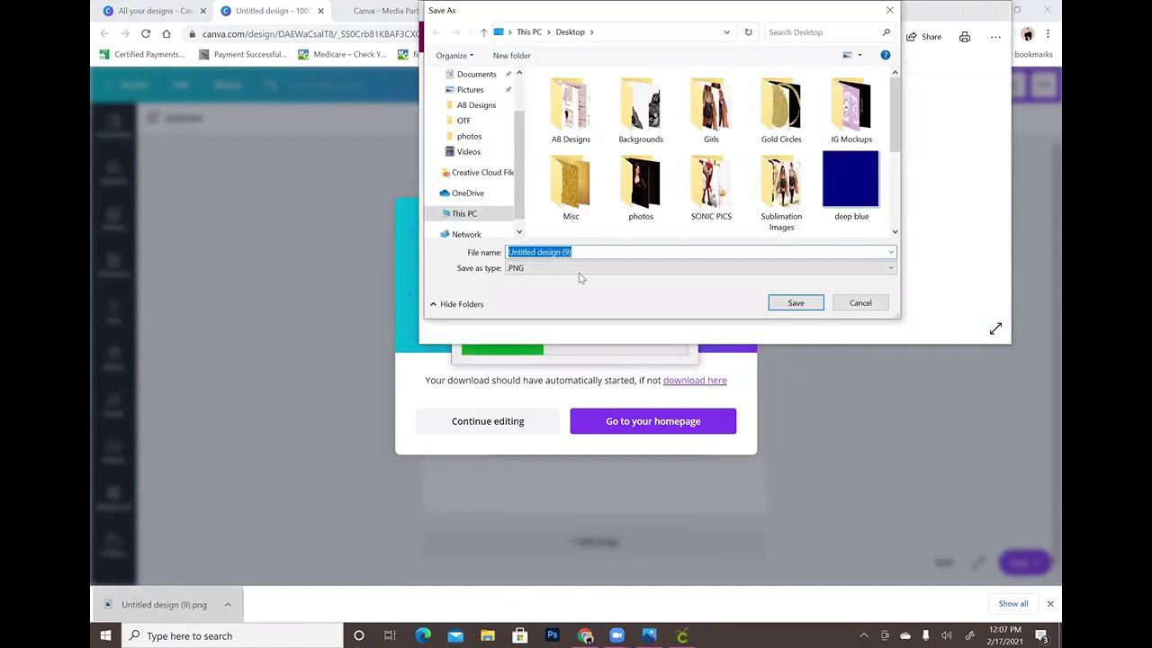
scroll(486, 144, "up", 2)
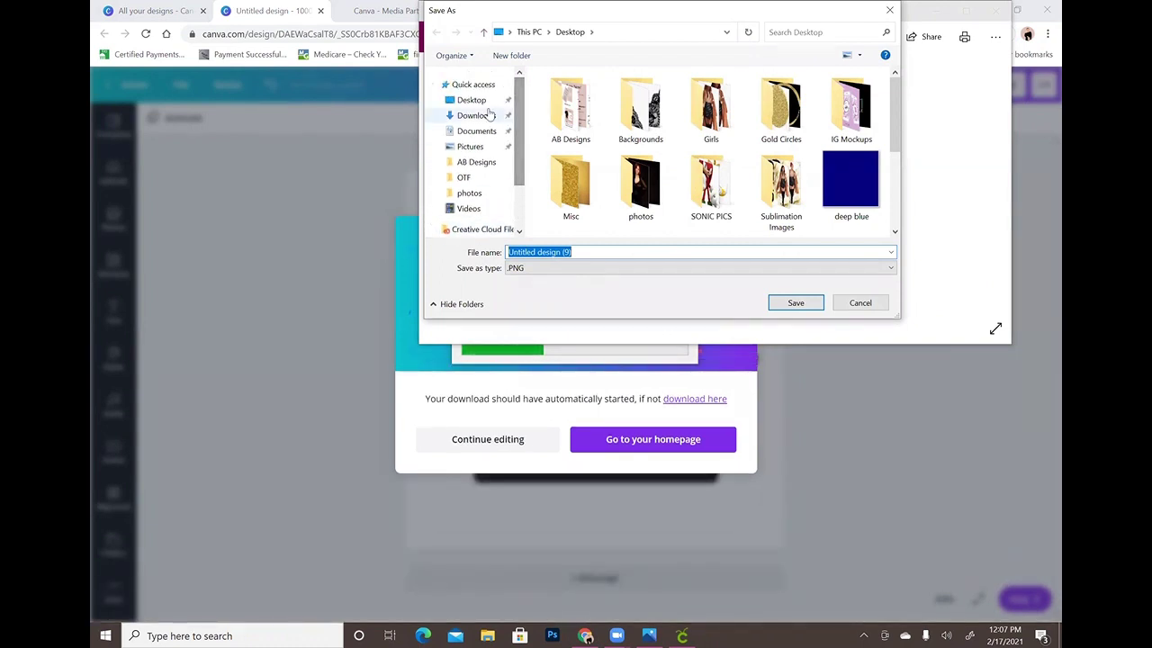
left_click(475, 101)
left_click(797, 303)
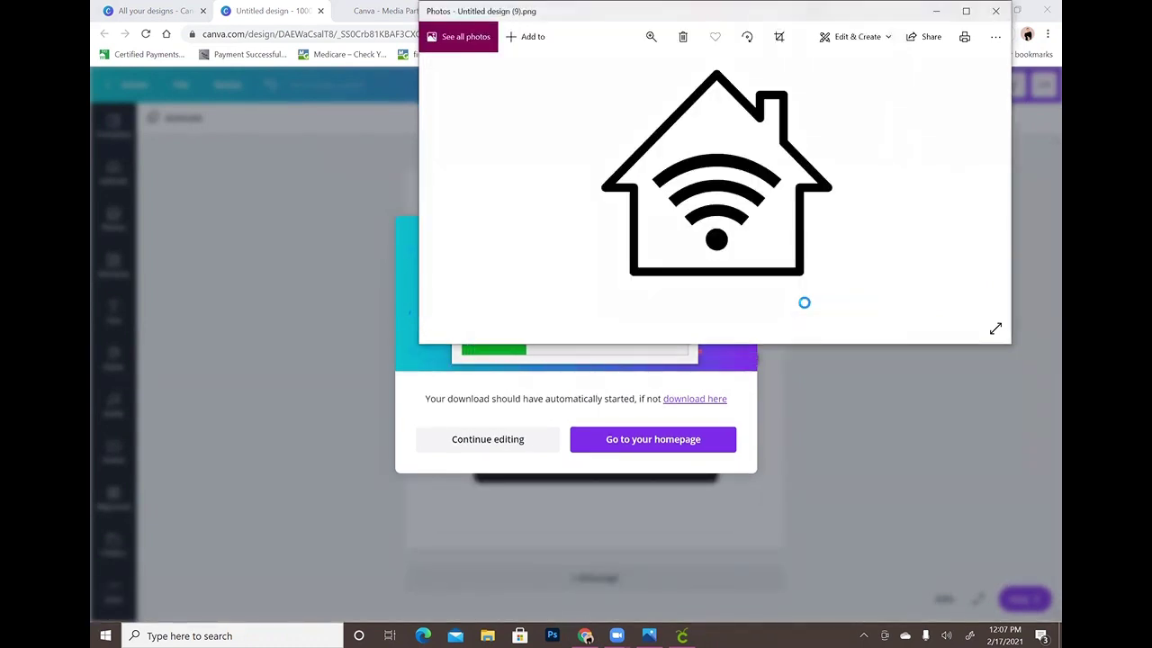
left_click(995, 12)
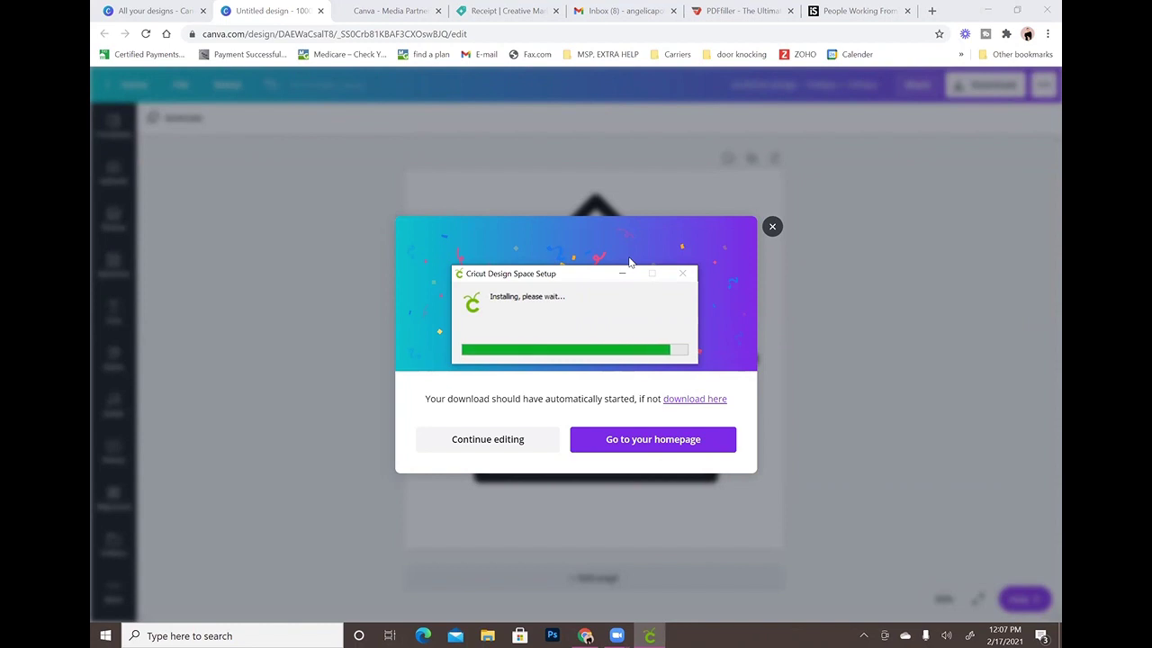
left_click(772, 228)
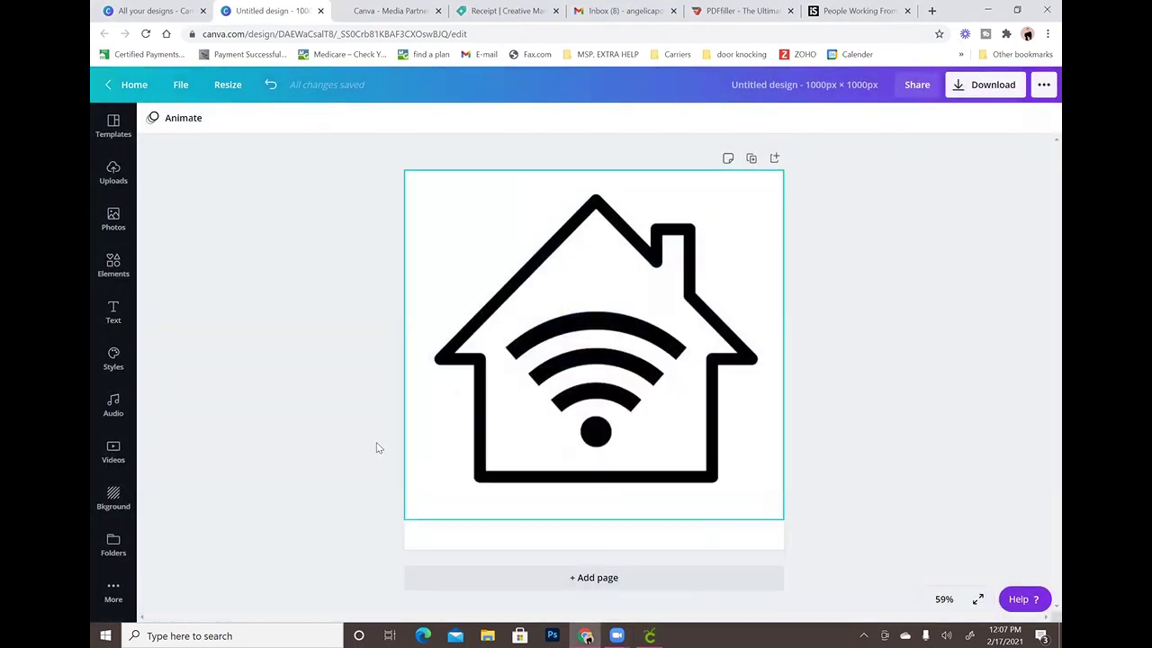
left_click(125, 184)
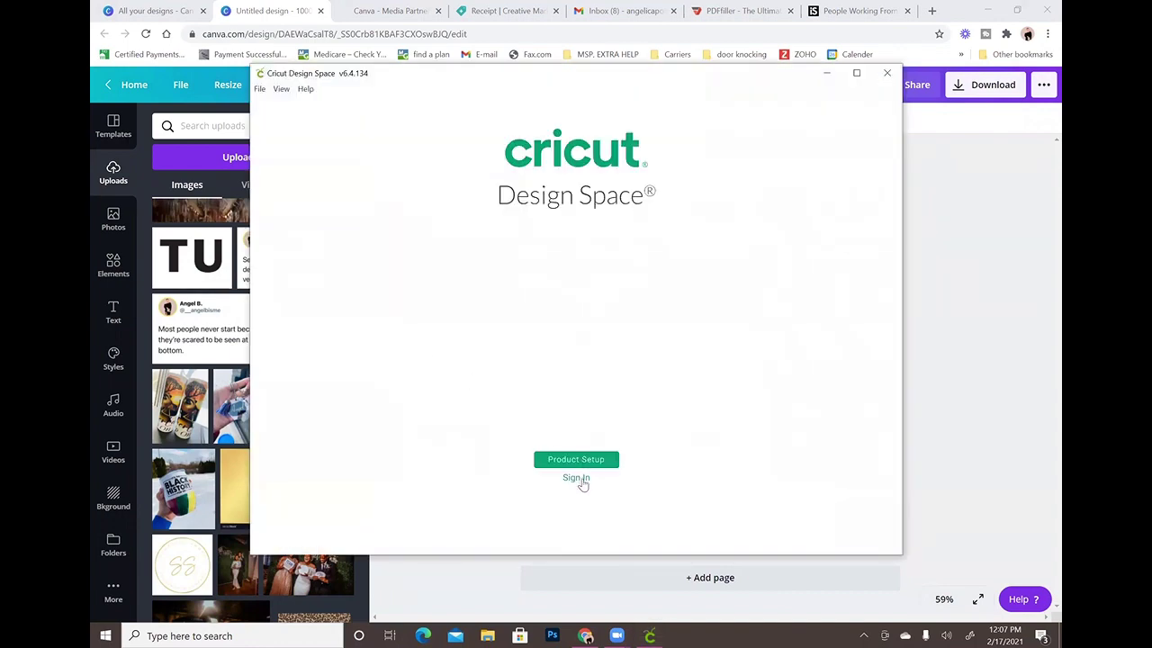
Sign in to Cricut Design Space with the account password
left_click(576, 478)
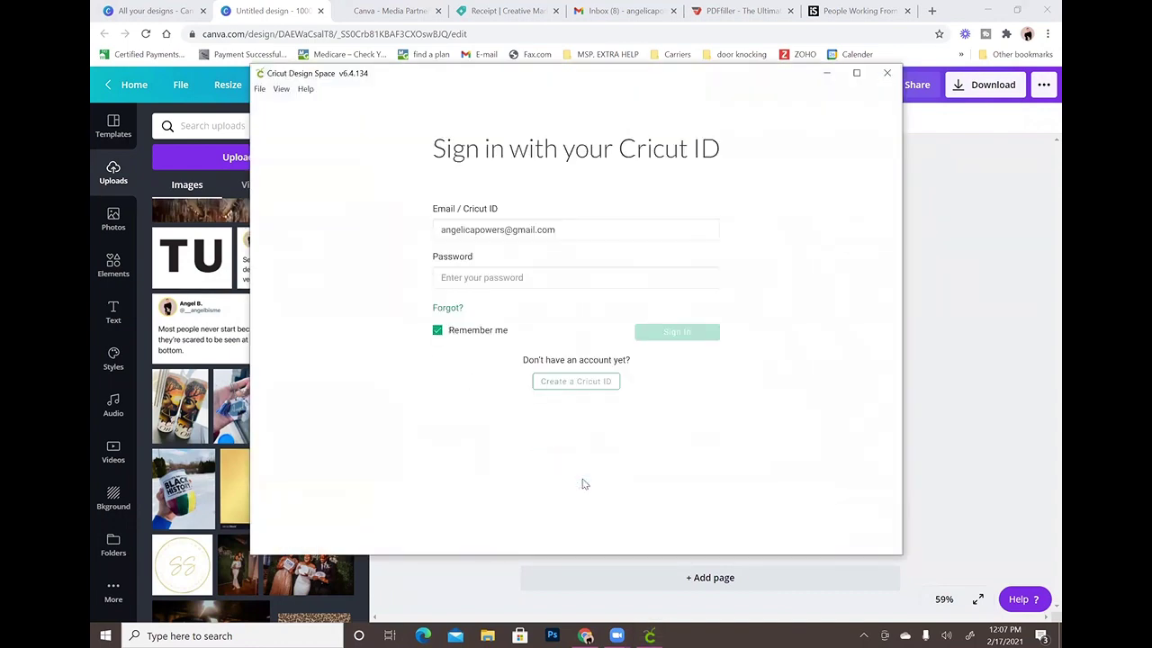
left_click(577, 279)
type("•")
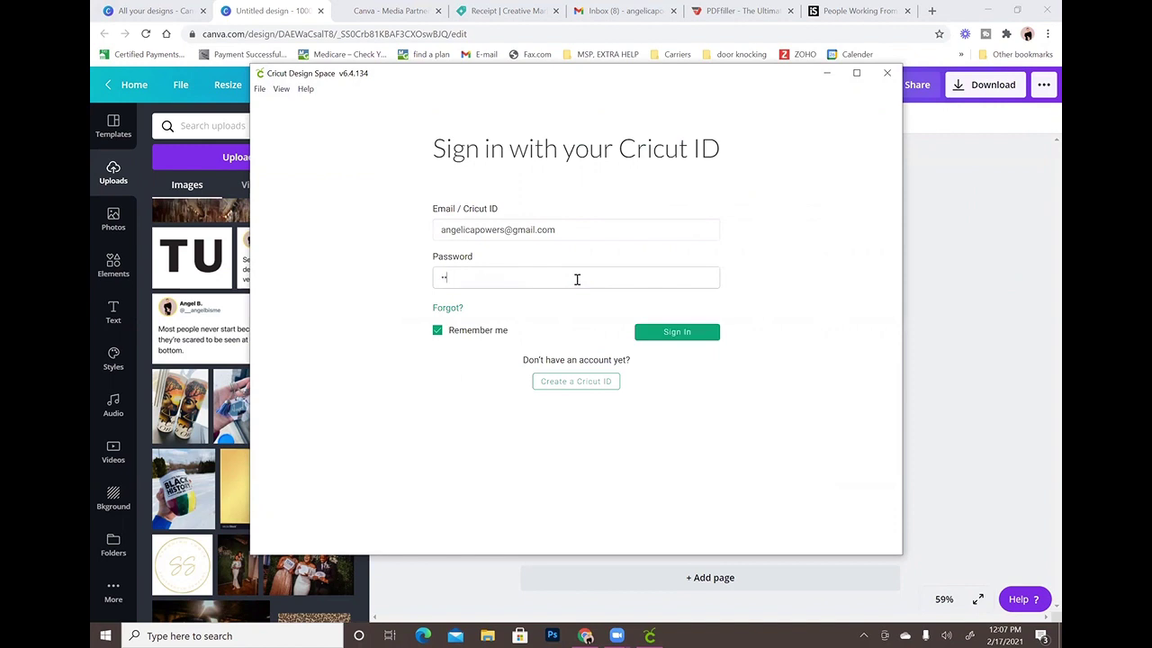
key("Return")
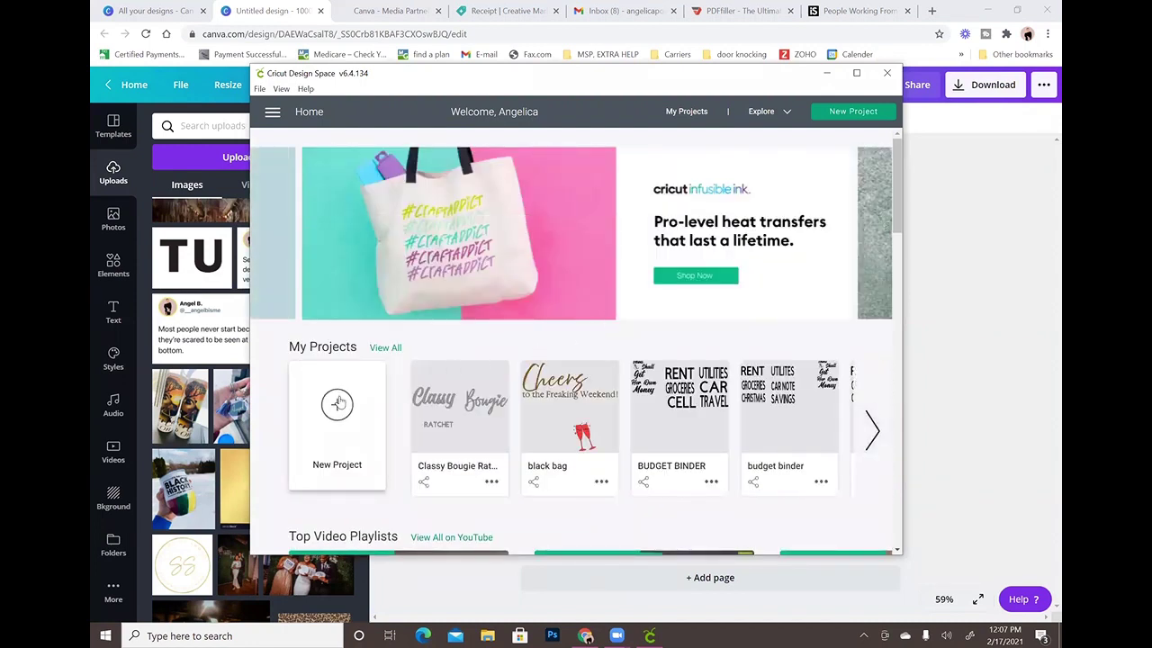
Start a new project in a maximized window and load Untitled design (9) from the Desktop for image upload
left_click(337, 404)
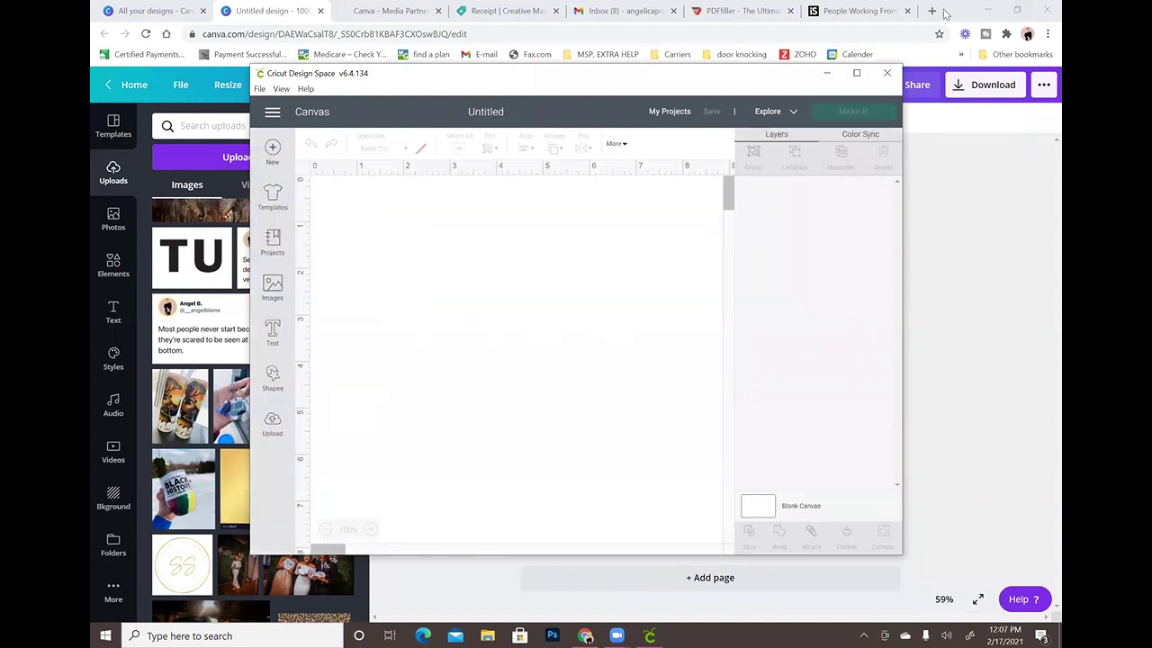
left_click(857, 73)
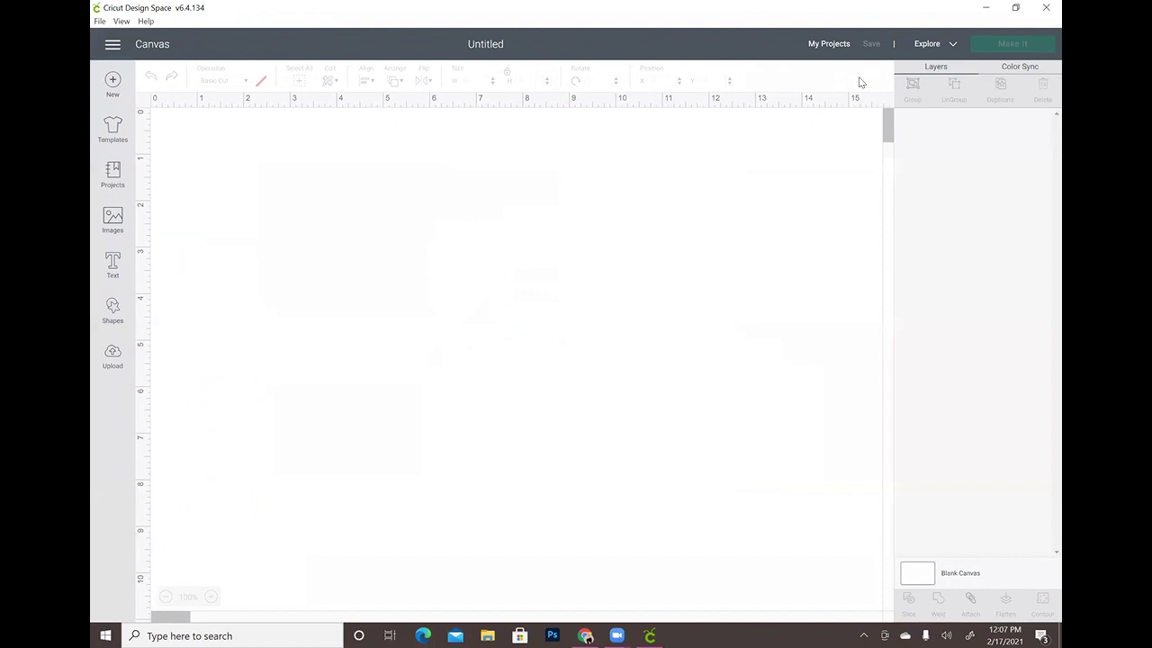
left_click(115, 367)
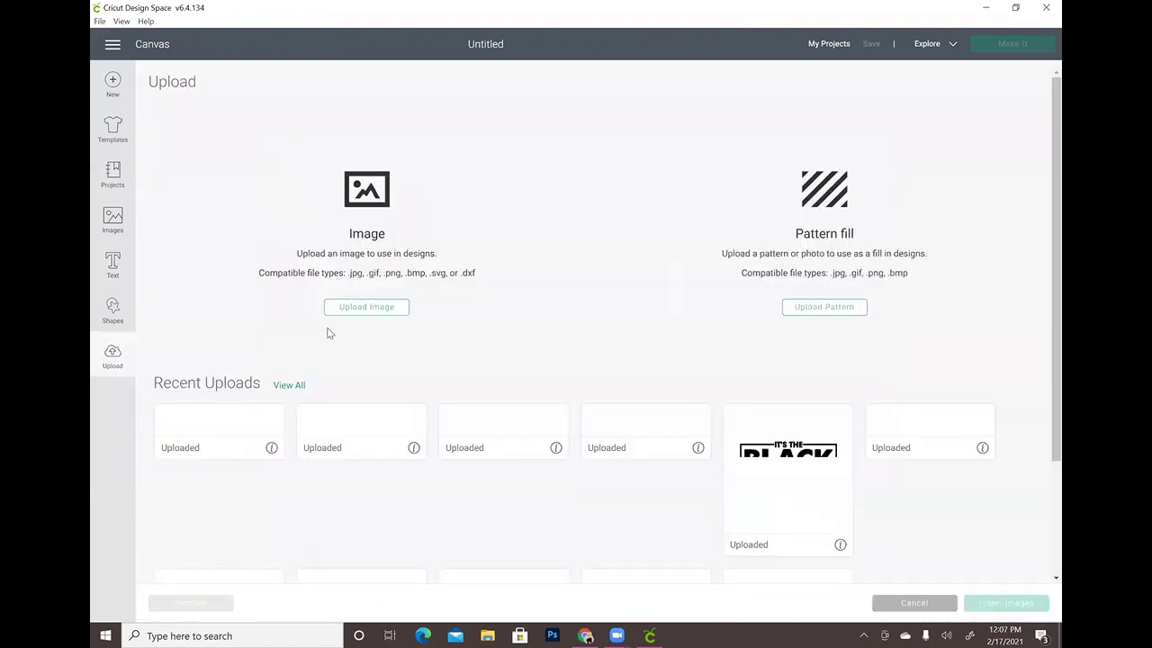
left_click(359, 306)
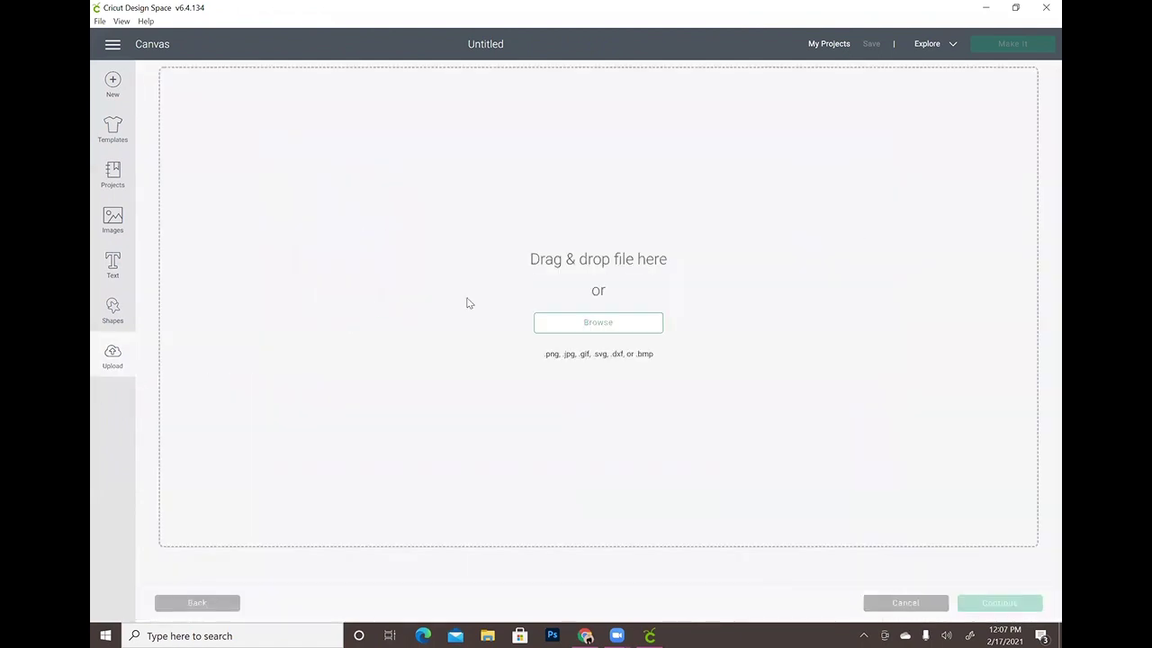
left_click(594, 324)
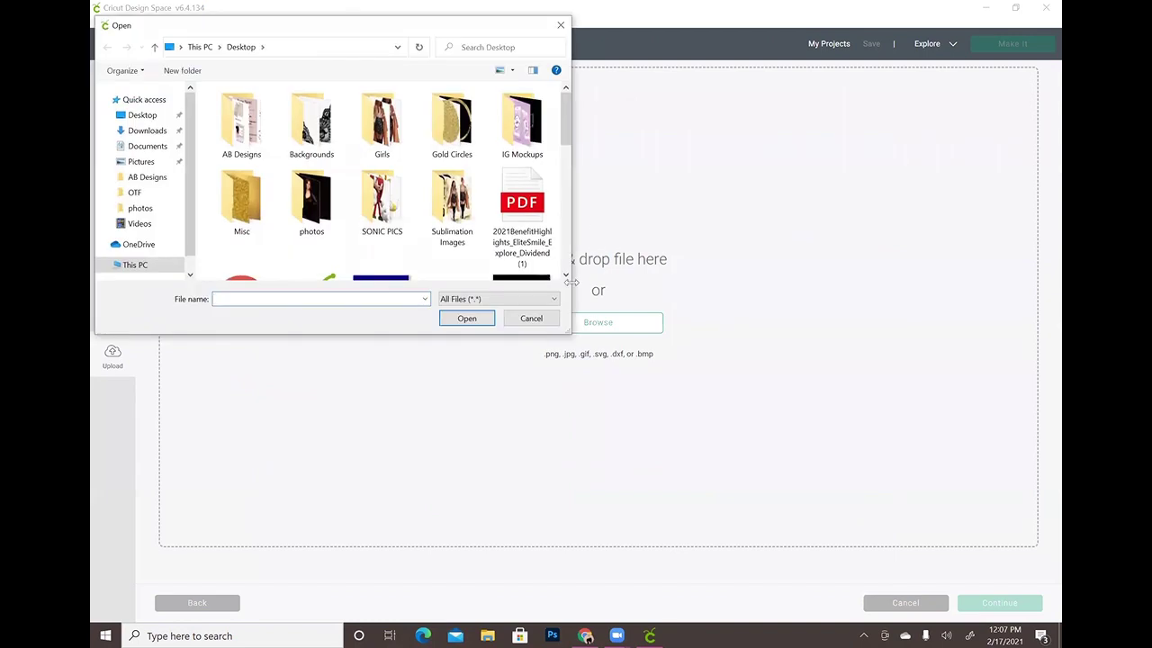
left_click(566, 275)
left_click(566, 275)
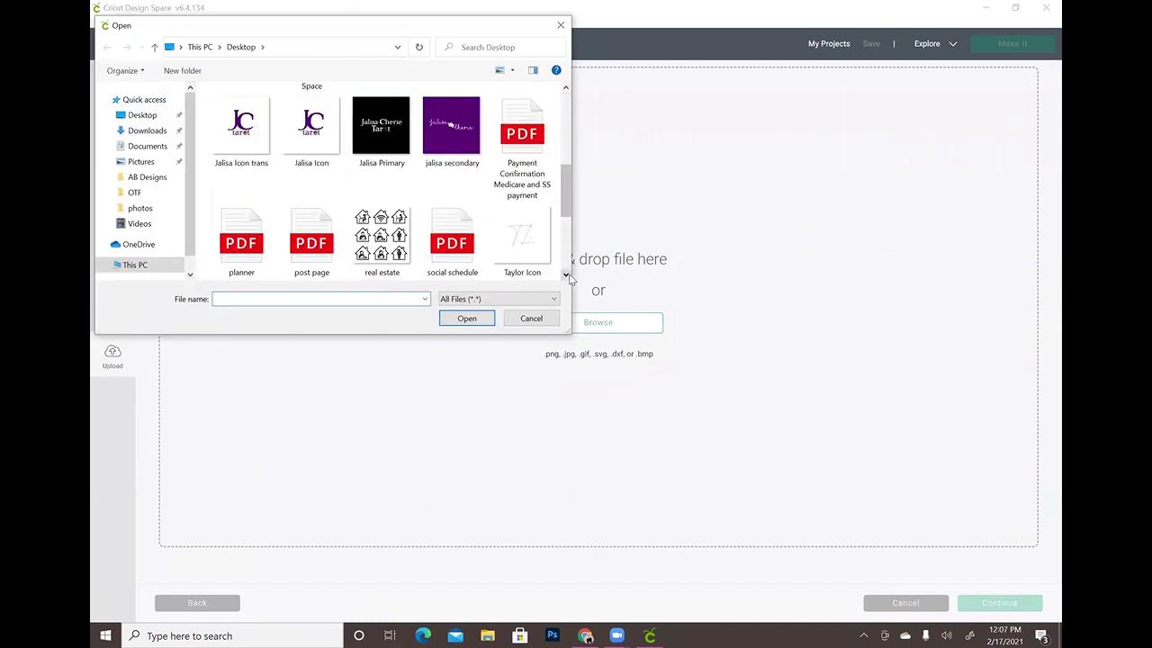
left_click(566, 275)
left_click(522, 234)
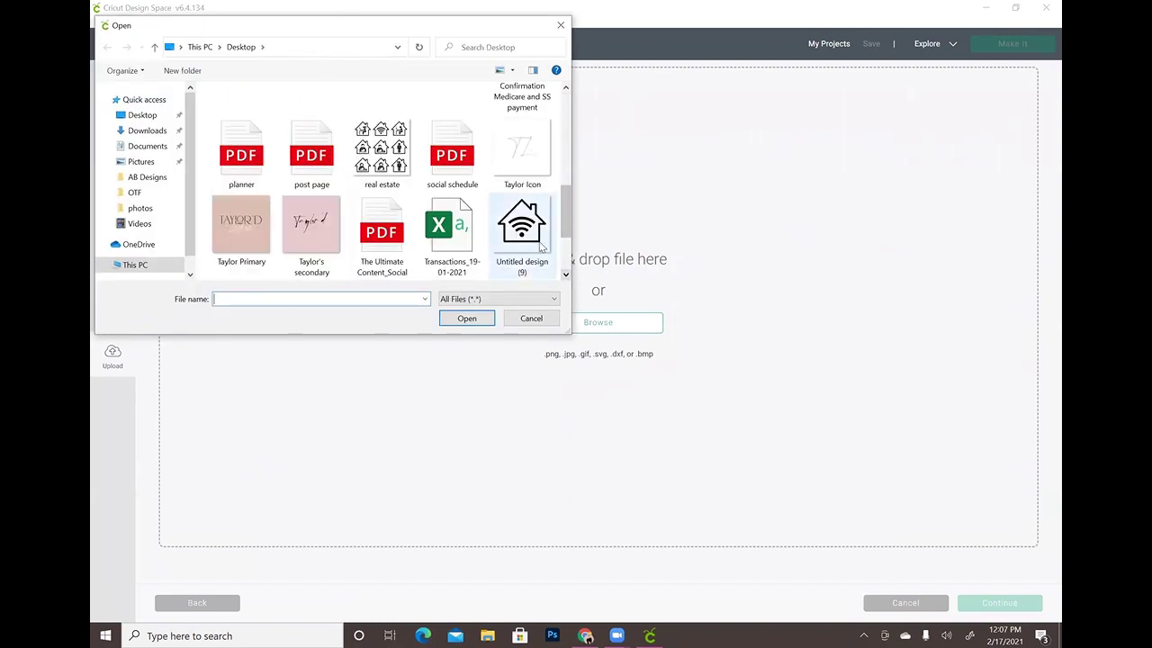
left_click(468, 319)
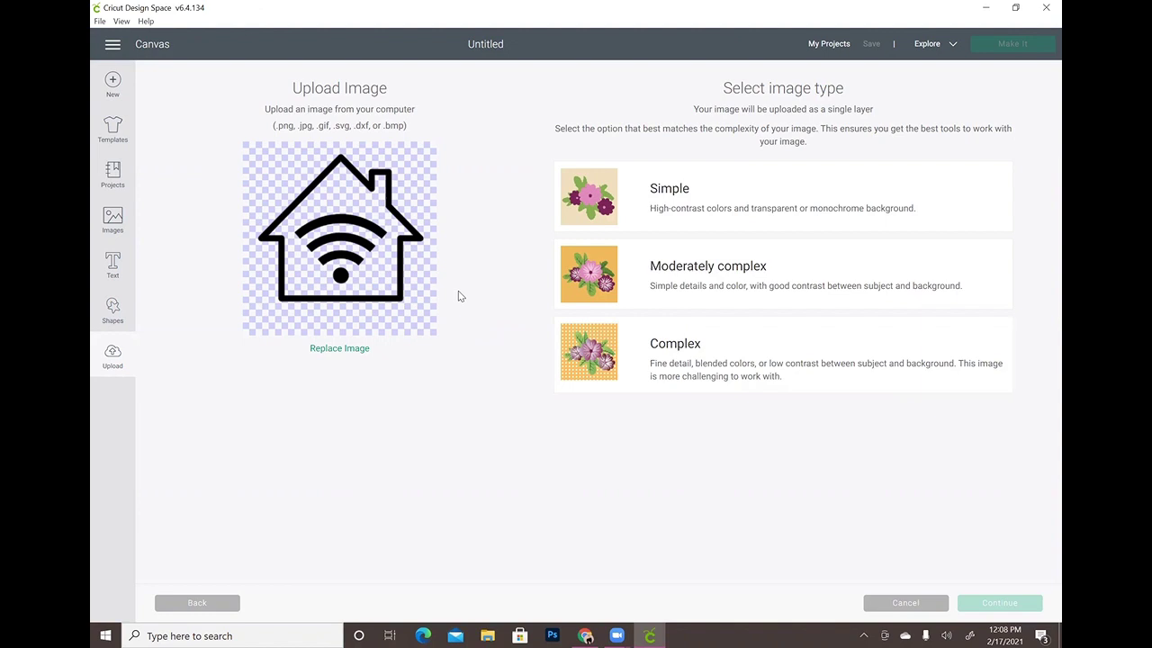
Upload the Wi-Fi house as a Complex image with the Cut Image type, and insert it on the canvas
left_click(707, 348)
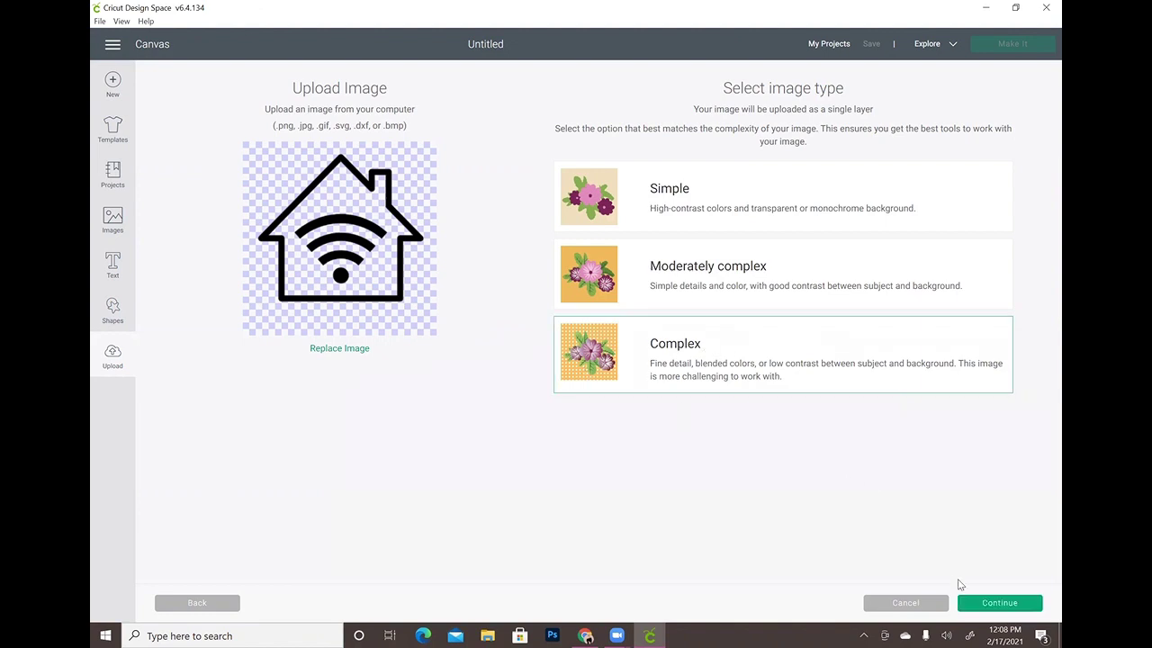
left_click(990, 605)
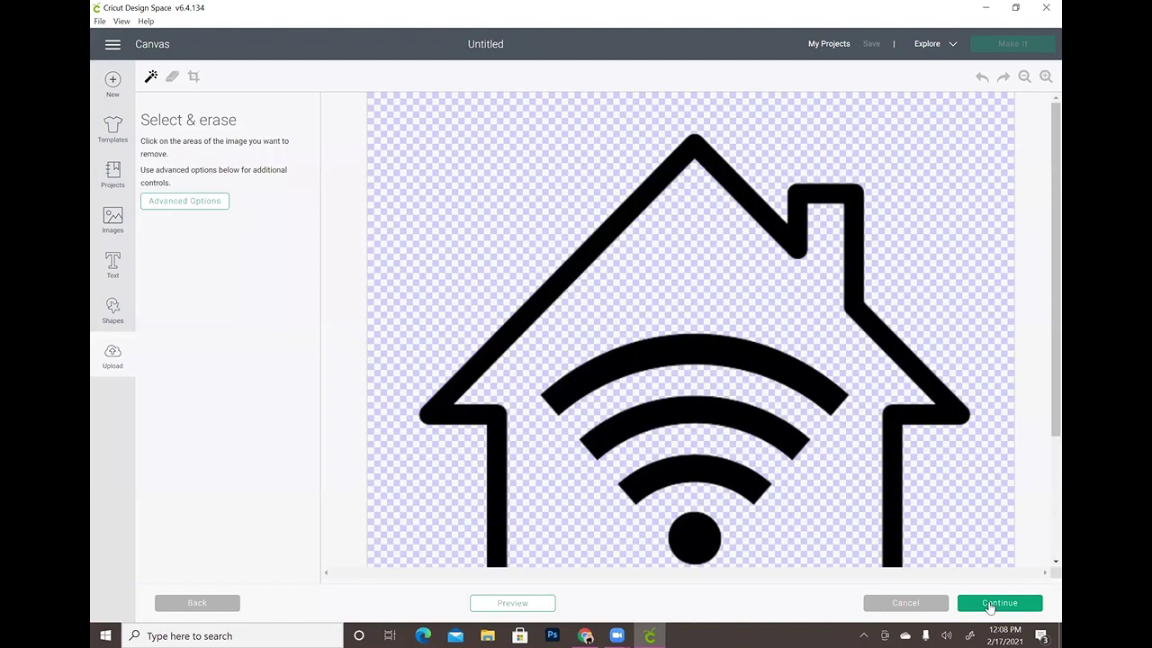
left_click(991, 604)
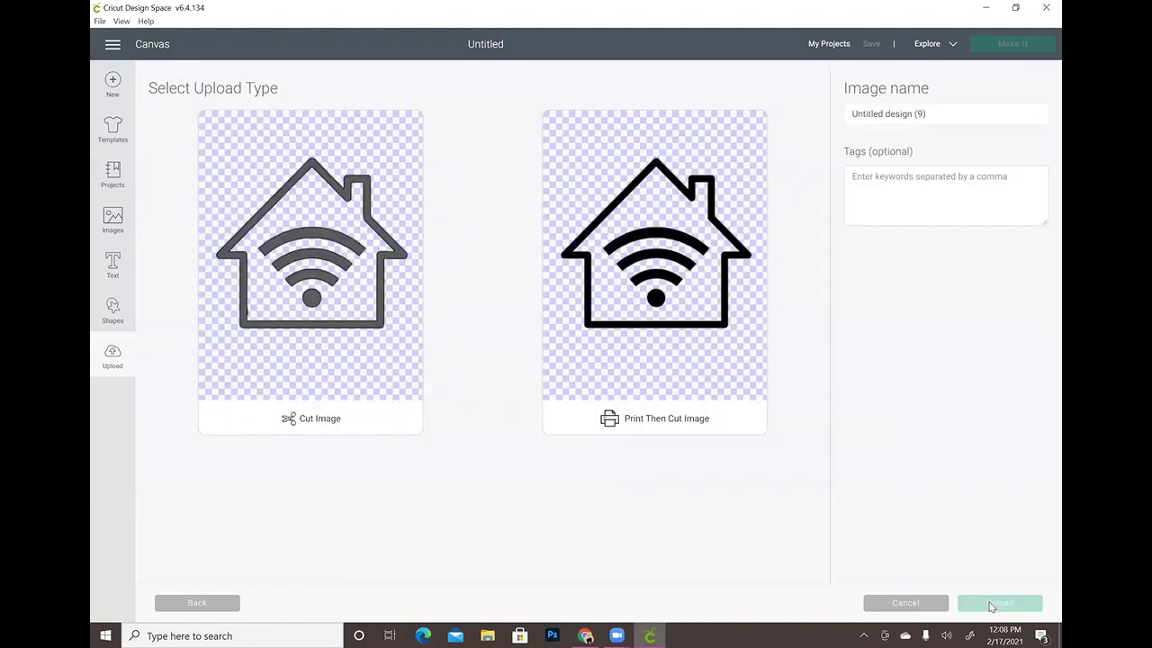
left_click(383, 335)
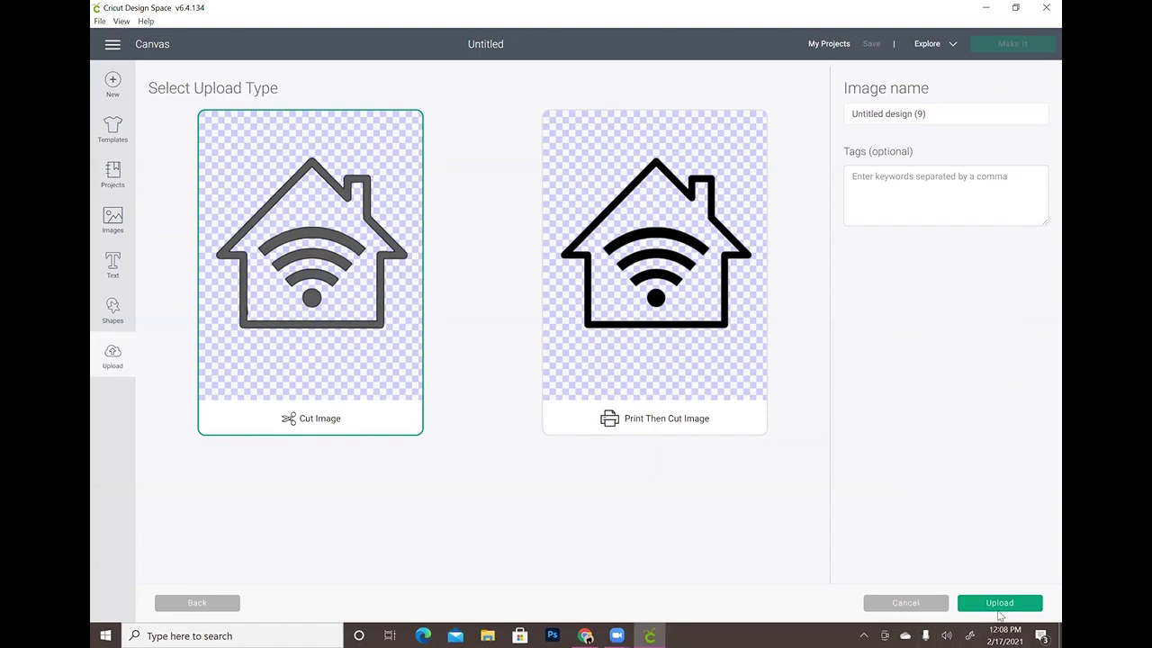
left_click(998, 610)
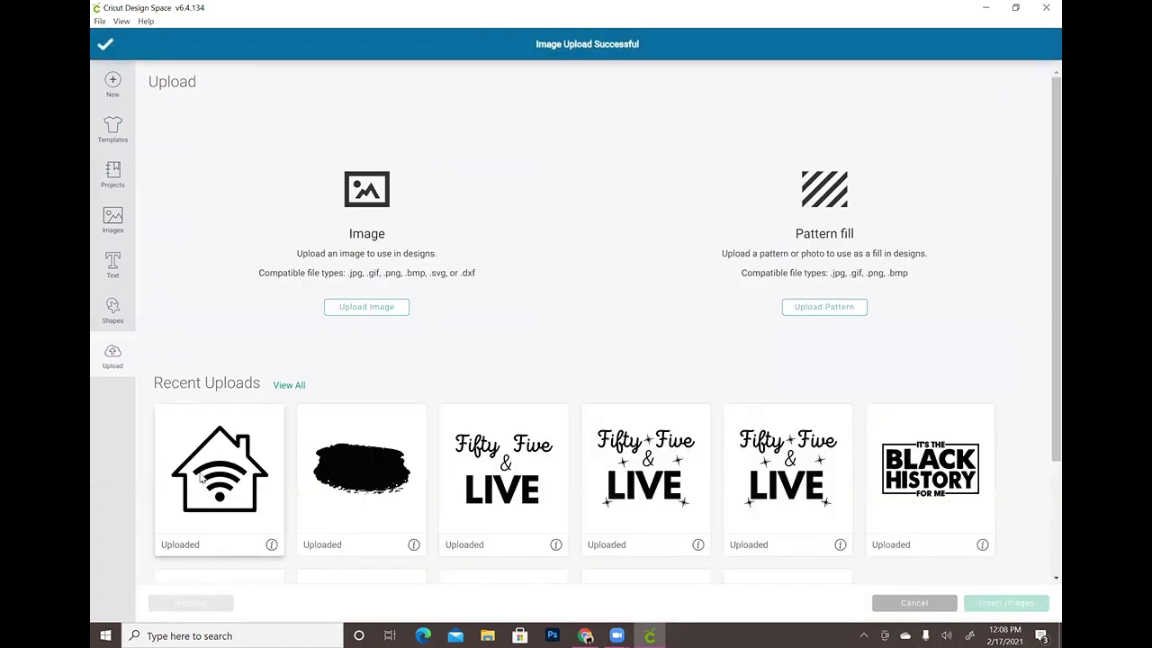
left_click(202, 479)
left_click(1012, 610)
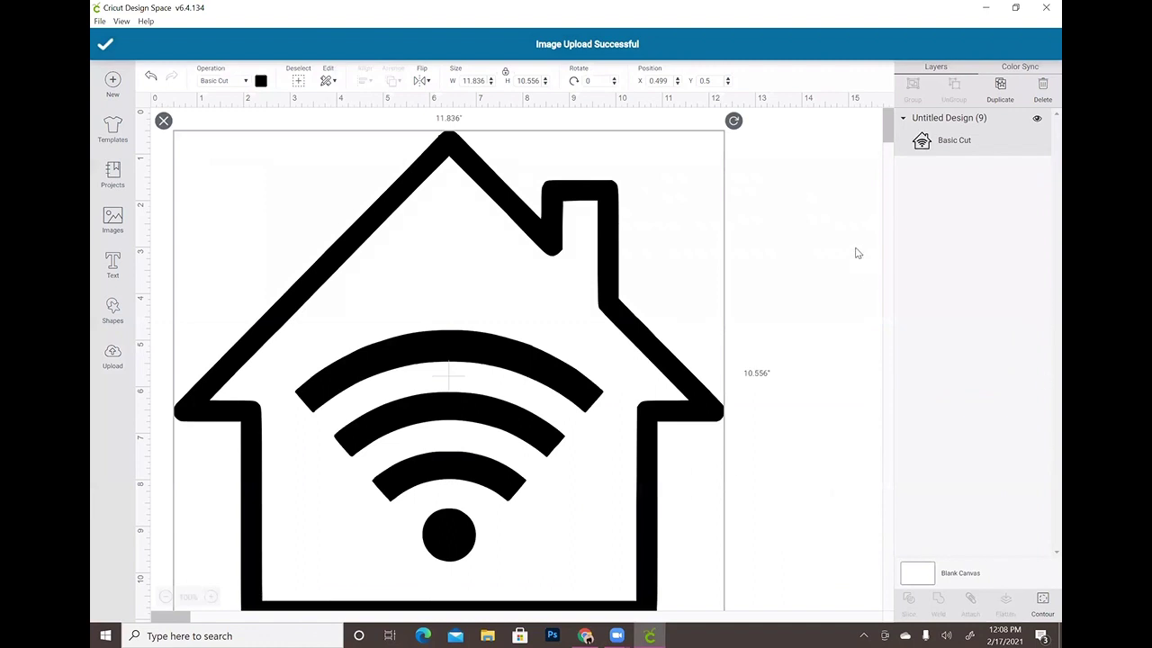
Scale the Wi-Fi house down proportionally to about 7.66 in wide by 6.83 in high
left_click(891, 146)
scroll(891, 174, "down", 10)
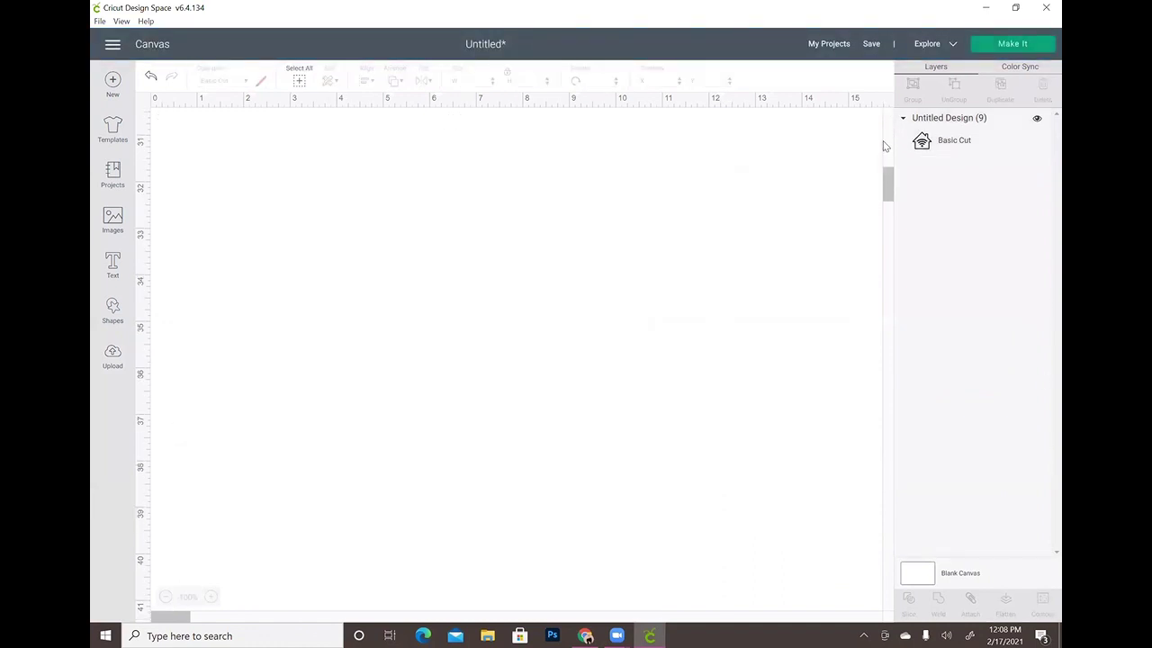
scroll(885, 144, "up", 6)
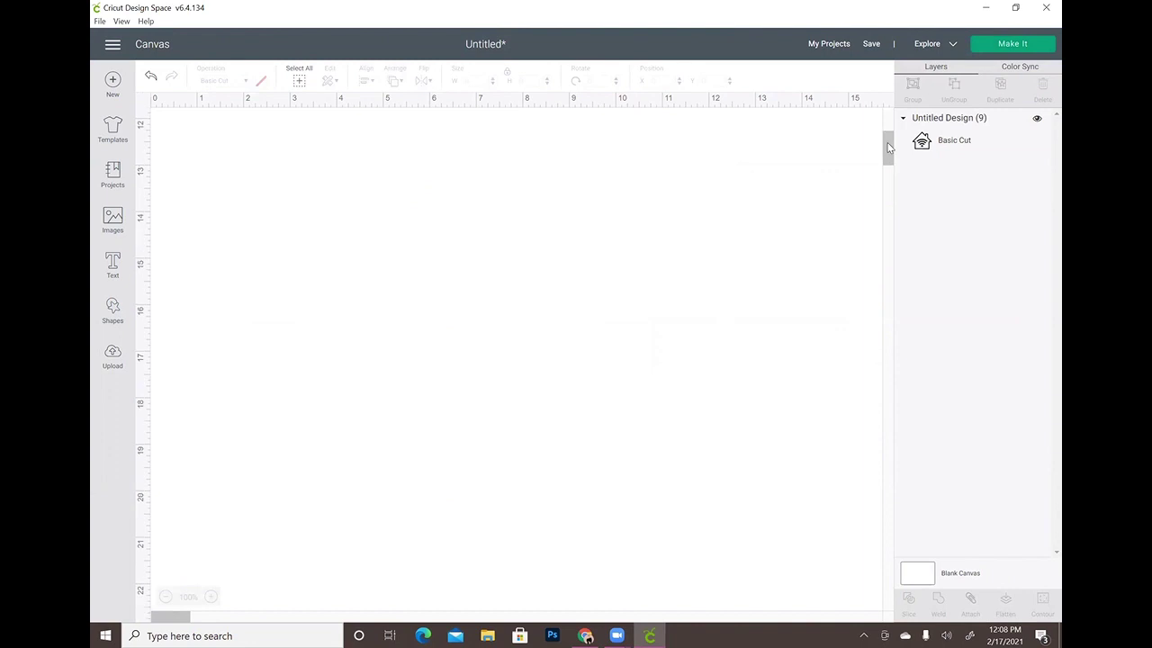
left_click_drag(888, 146, 888, 131)
left_click(644, 284)
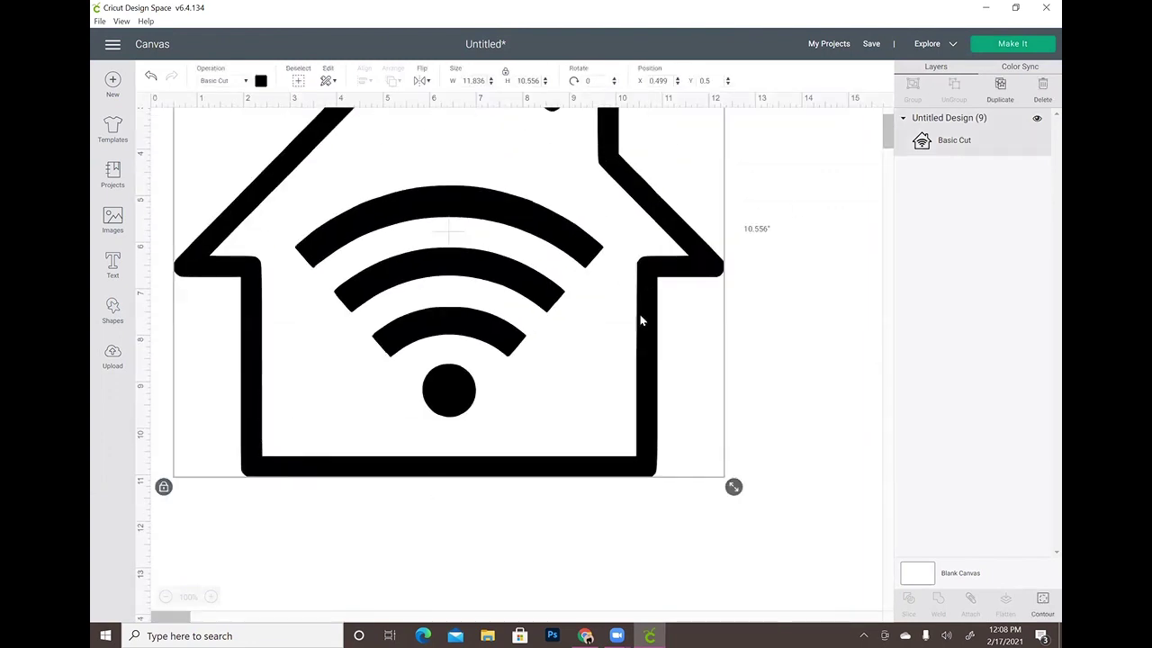
left_click_drag(734, 486, 539, 313)
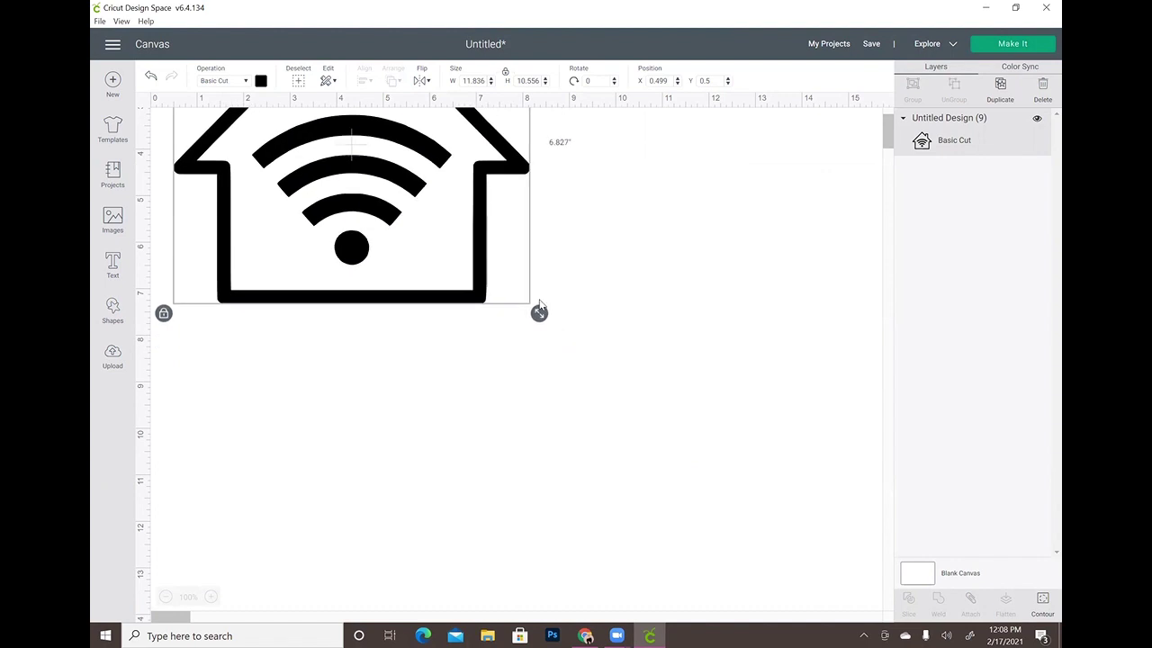
Move the resized house toward the middle of the visible canvas, at about X 4.19 and Y 1.67, and deselect it
left_click_drag(888, 144, 888, 102)
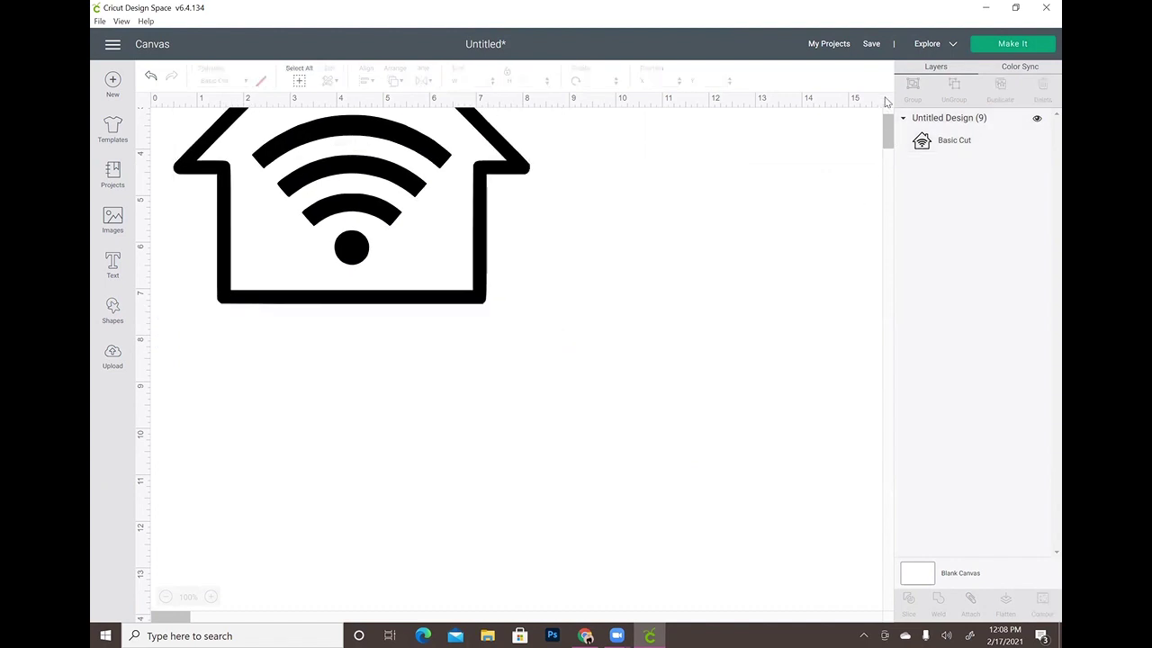
left_click(407, 274)
left_click_drag(408, 274, 590, 286)
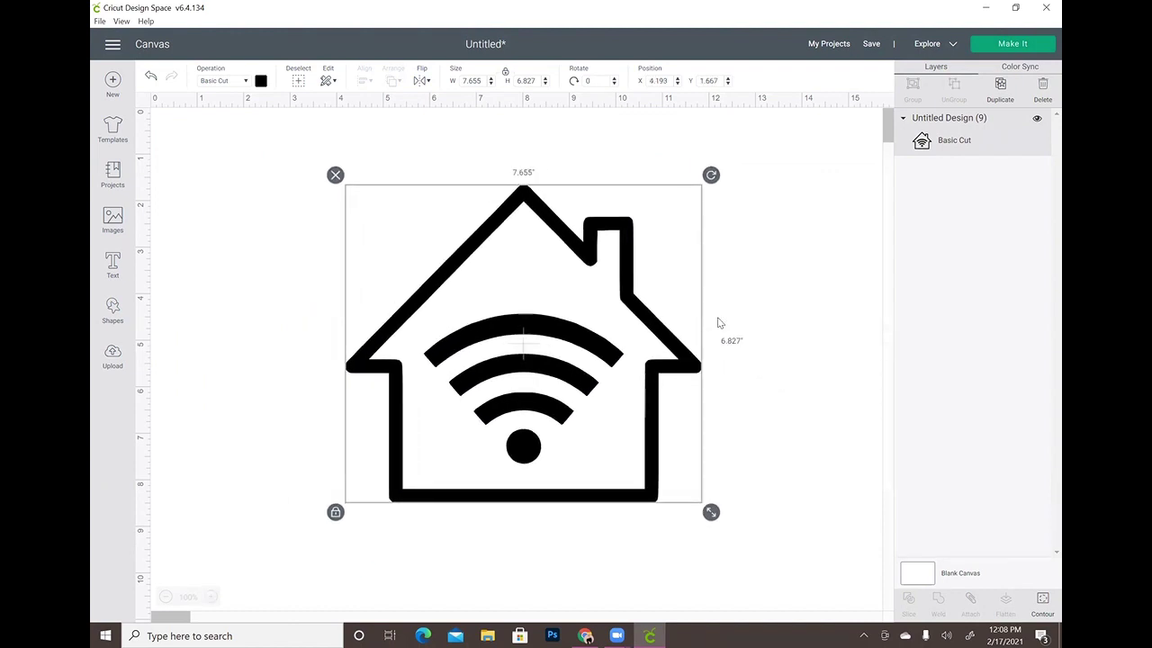
left_click(776, 267)
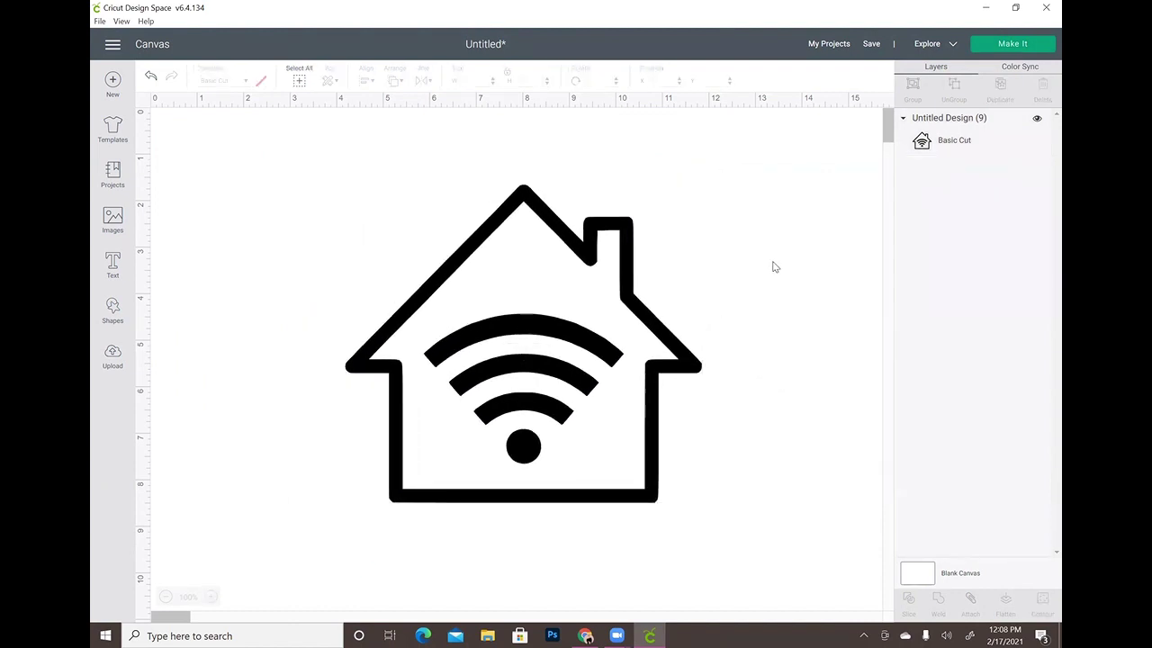
left_click(630, 286)
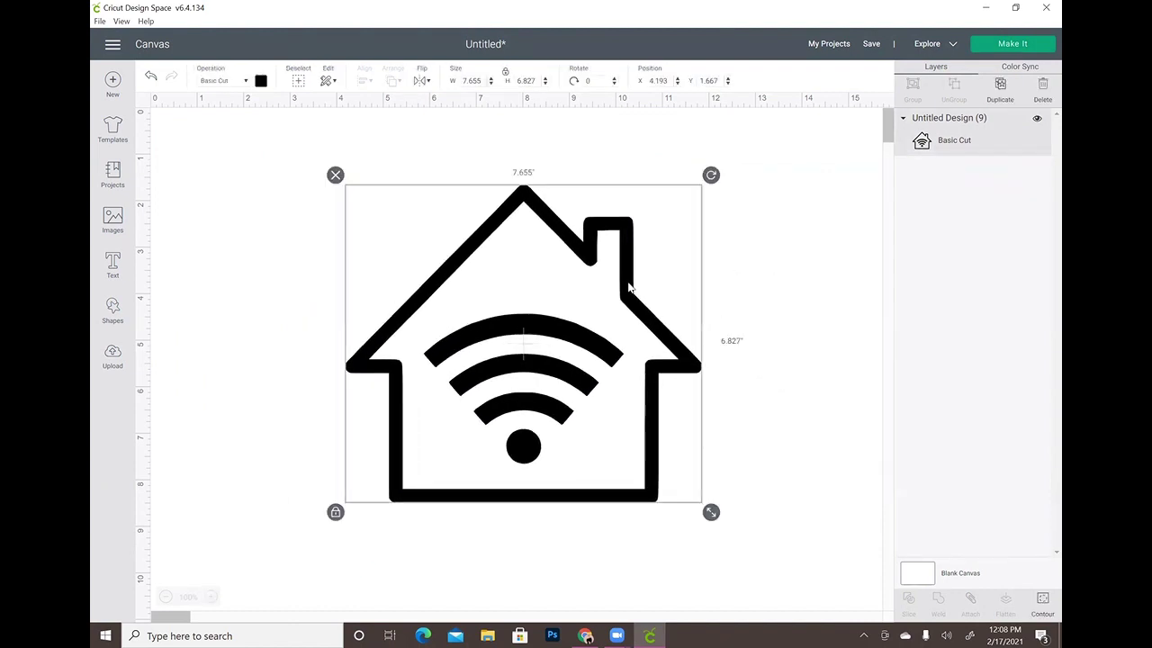
left_click(807, 286)
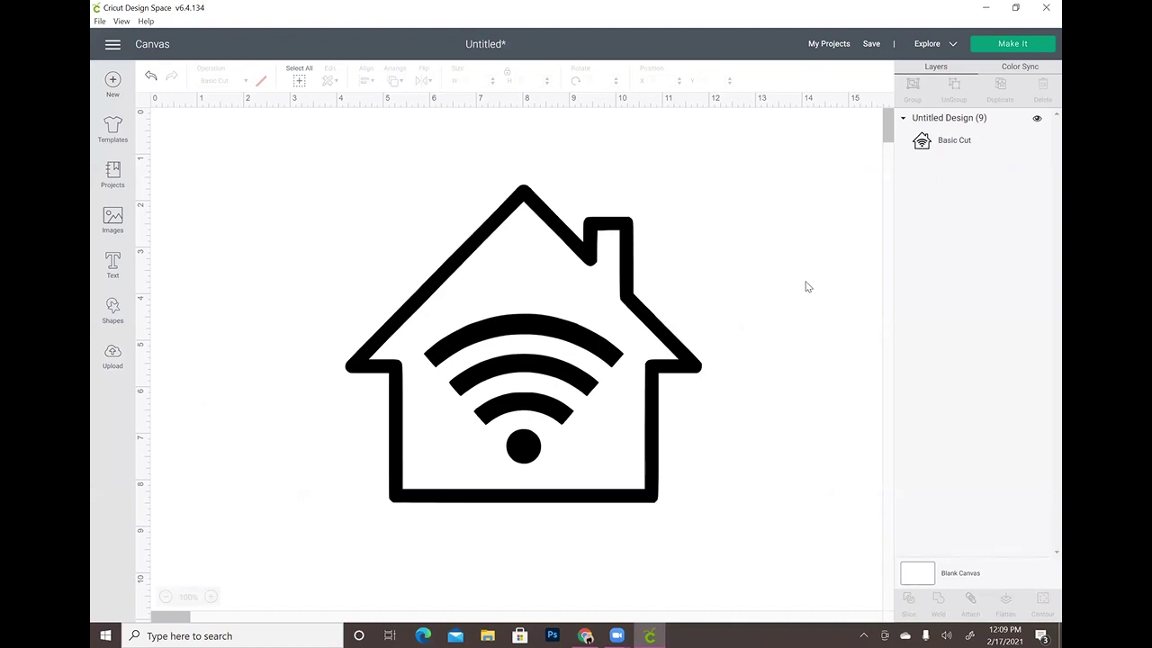
Switch back to the Canva design and delete the Wi-Fi house from the page
left_click(986, 7)
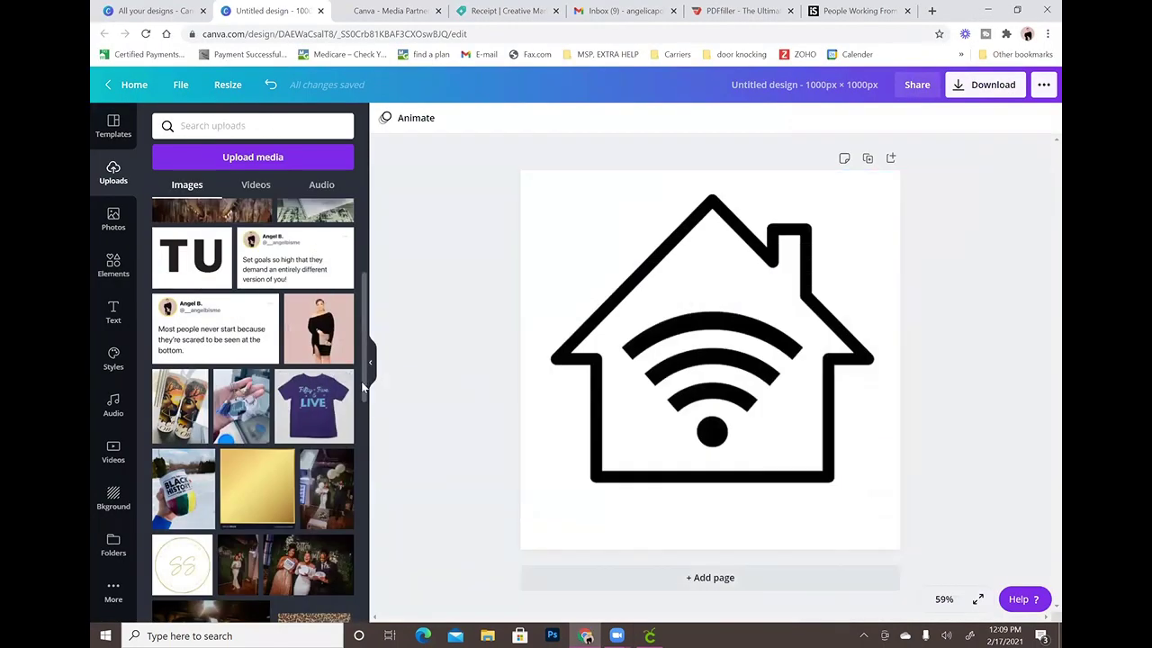
scroll(362, 387, "down", 10)
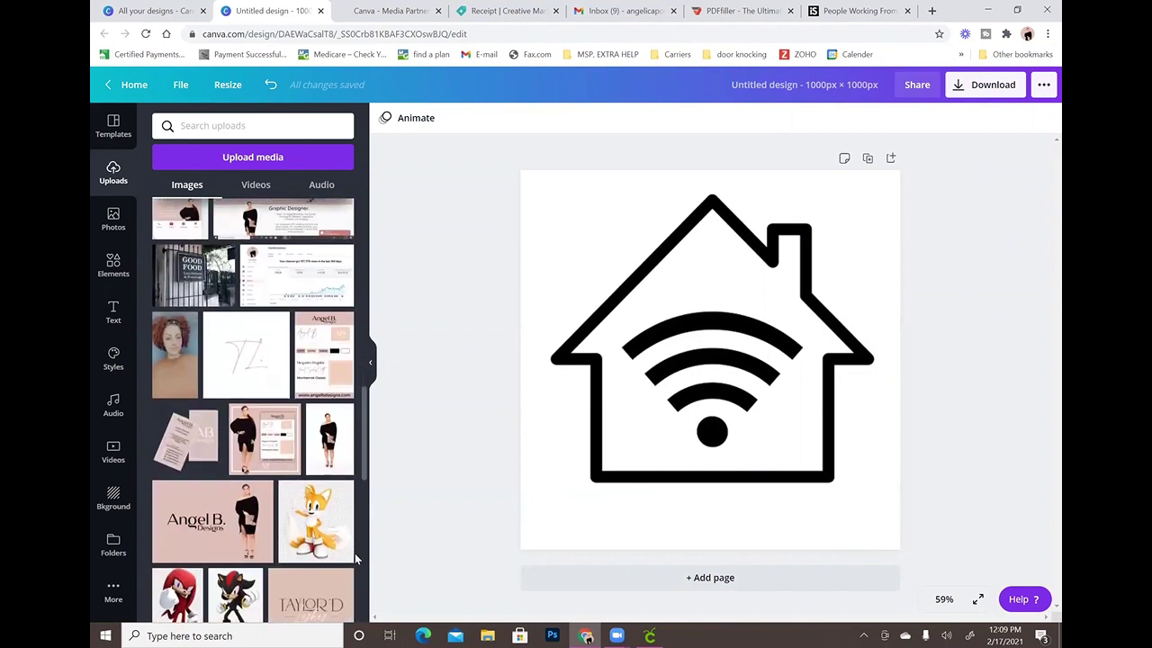
scroll(356, 559, "down", 4)
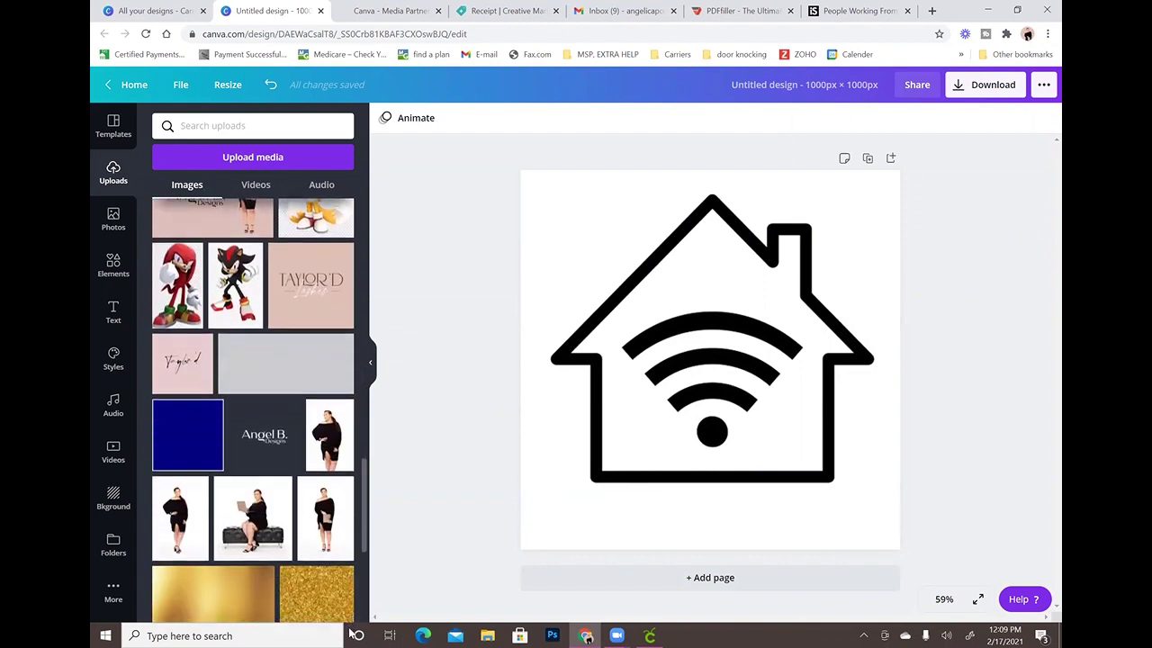
left_click(669, 432)
key("Delete")
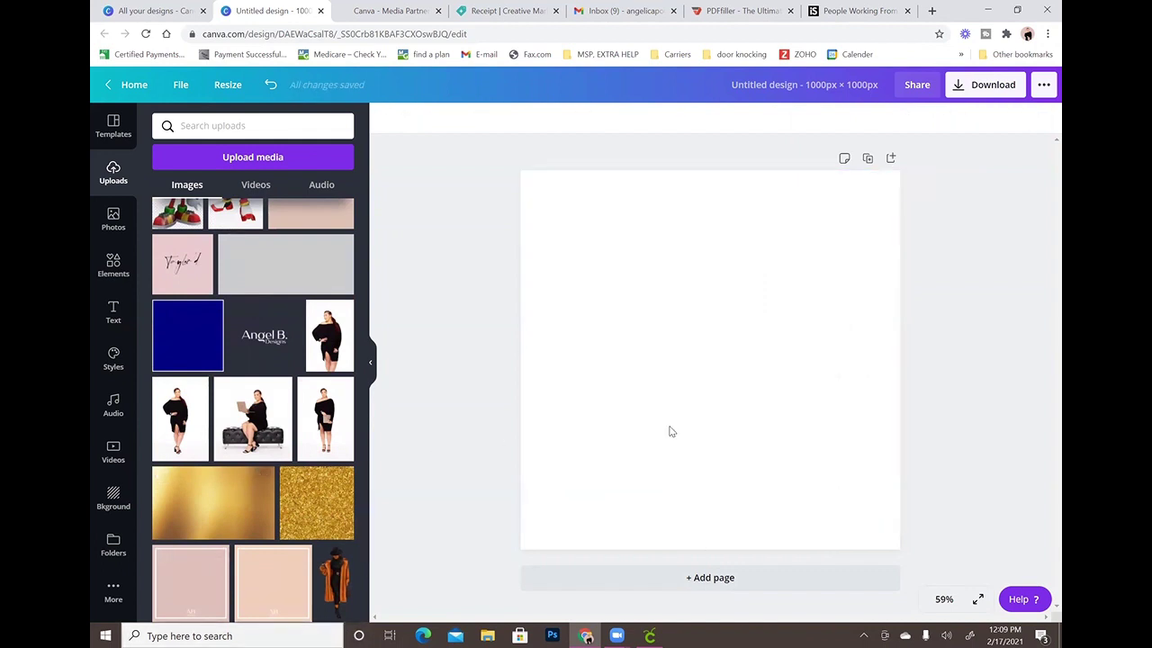
Add the uploaded photo of the woman seated with a laptop and fill the page background with the light pink brand color
left_click(270, 417)
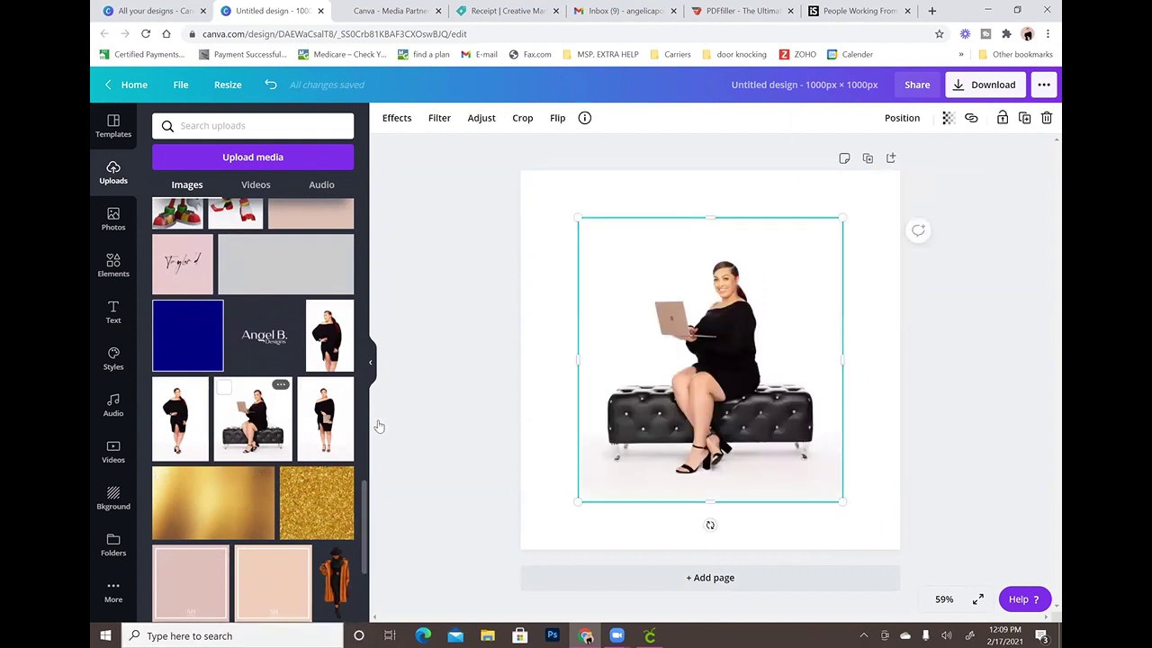
left_click(581, 206)
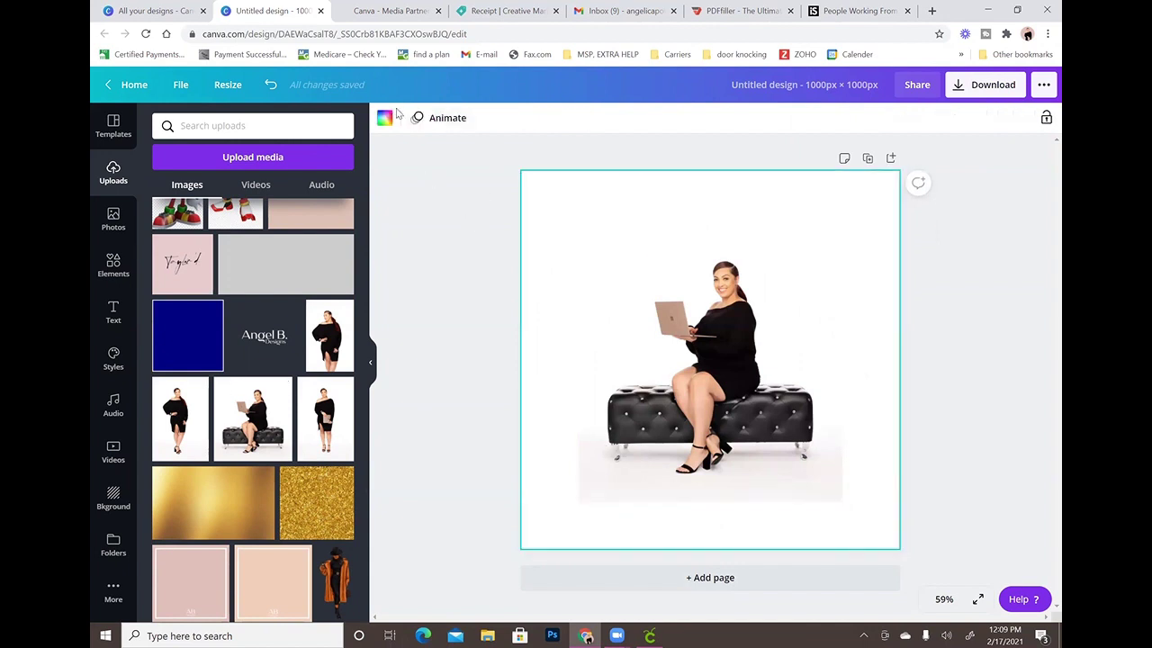
left_click(384, 117)
left_click(333, 324)
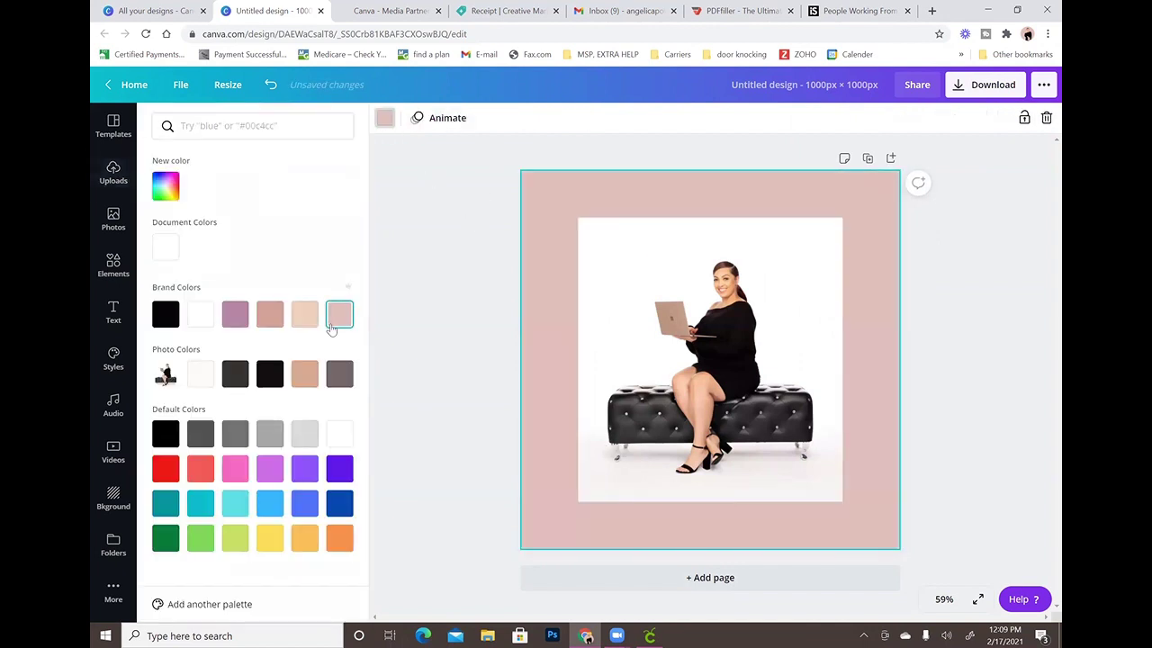
left_click(444, 365)
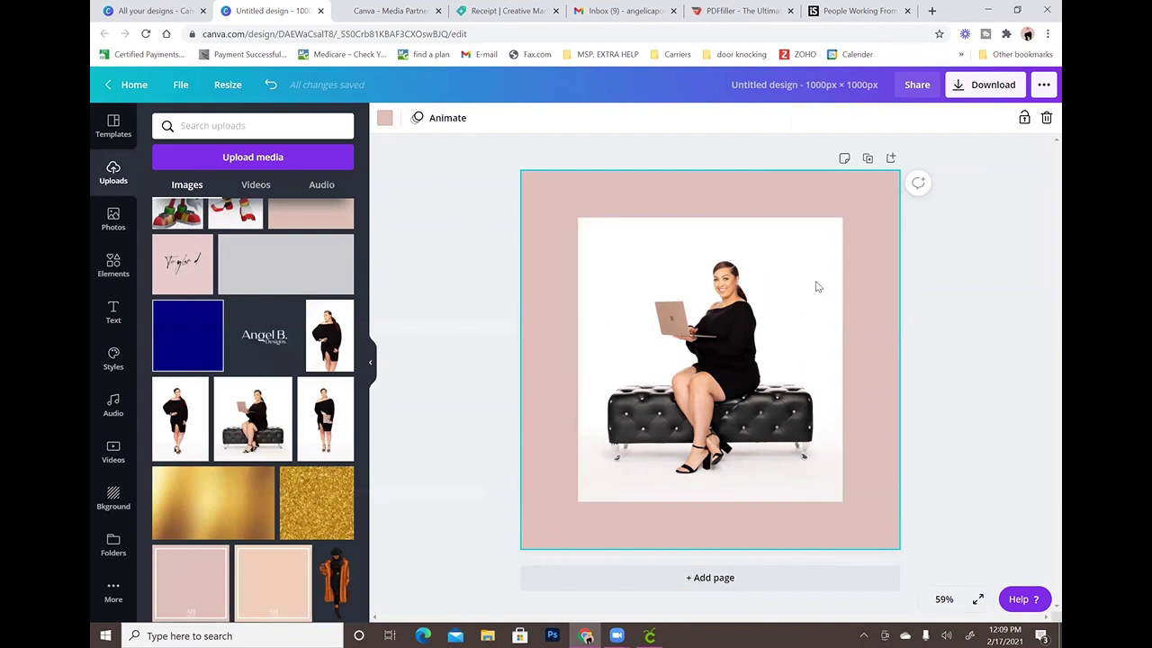
Remove the white background from the seated woman's photo with Background Remover
left_click(671, 281)
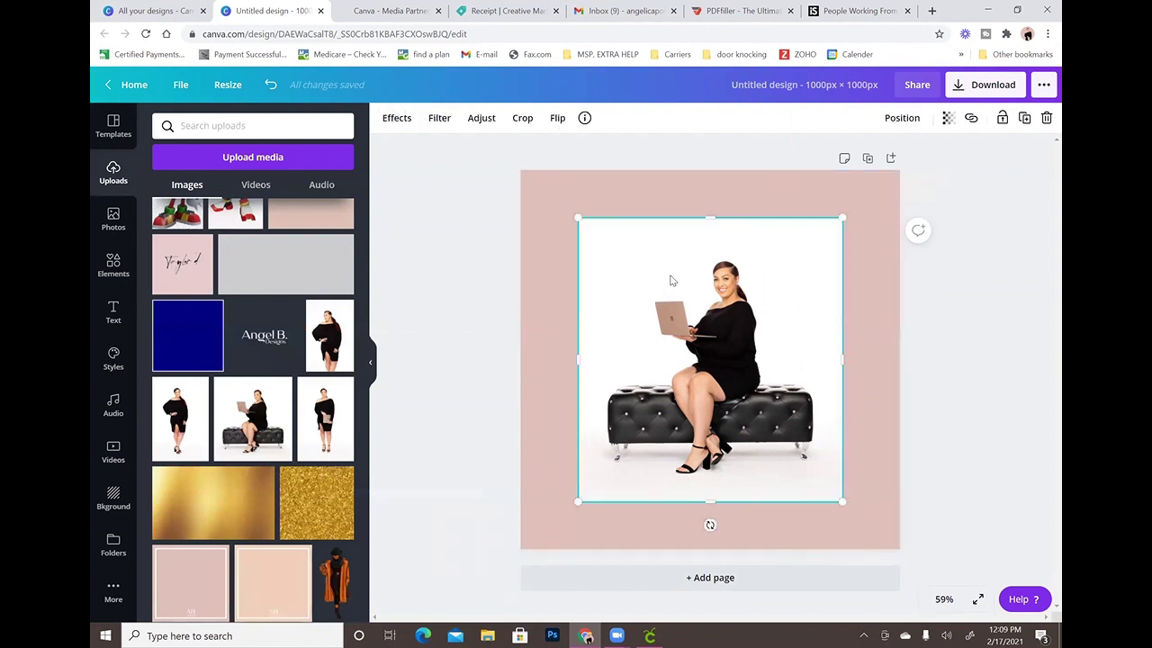
left_click(396, 118)
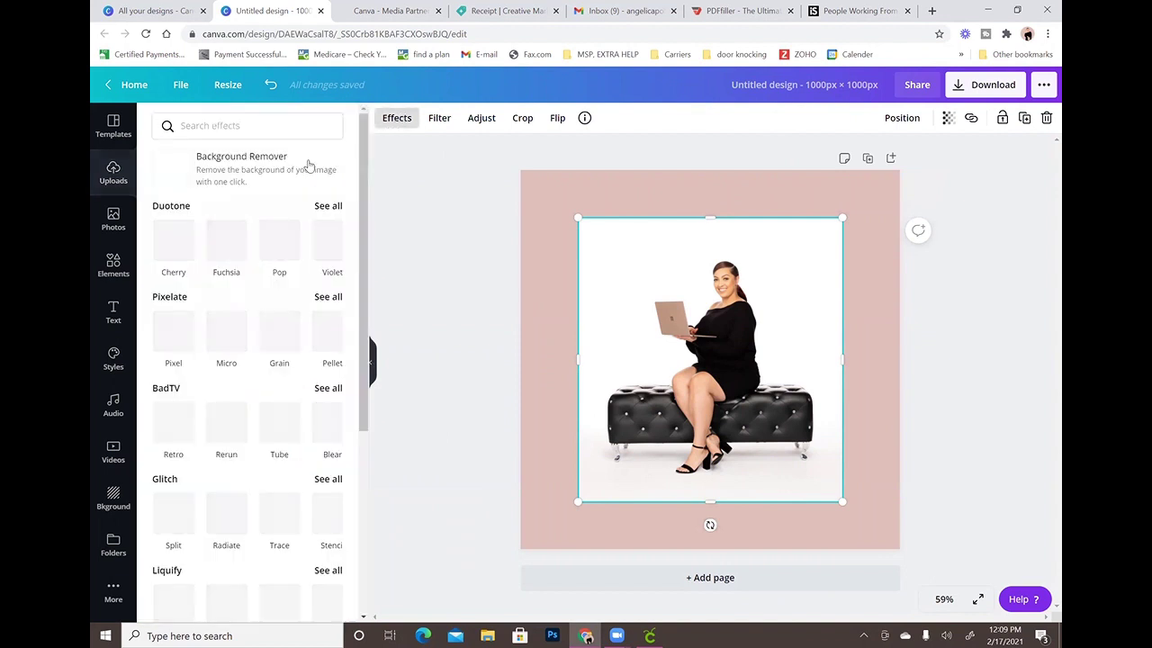
left_click(290, 164)
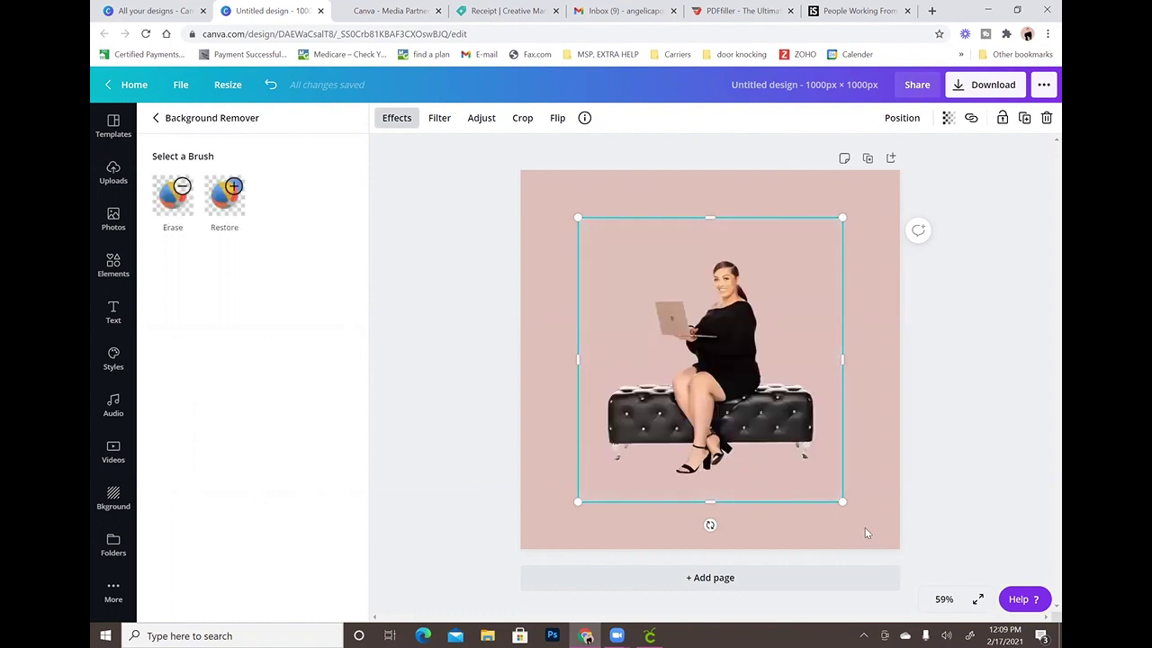
Enlarge the cut-out woman toward the page's lower-right corner and place the white Angel B. Designs logo at the page's upper left
left_click_drag(842, 501, 923, 573)
key("Escape")
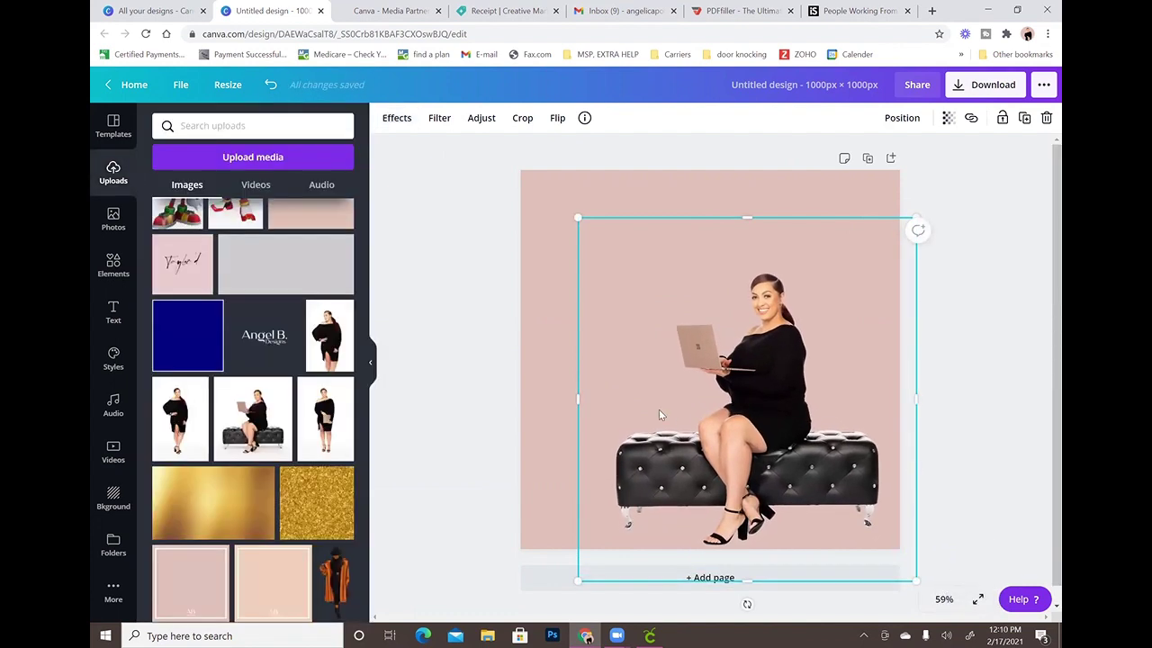
left_click(264, 336)
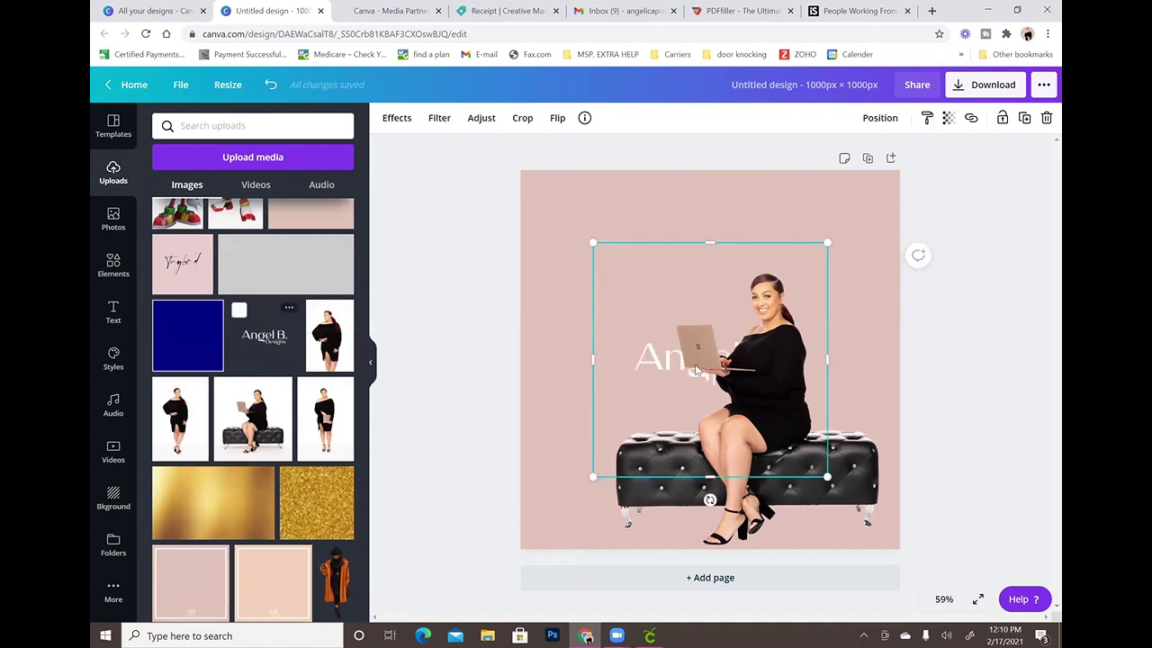
left_click_drag(695, 369, 607, 232)
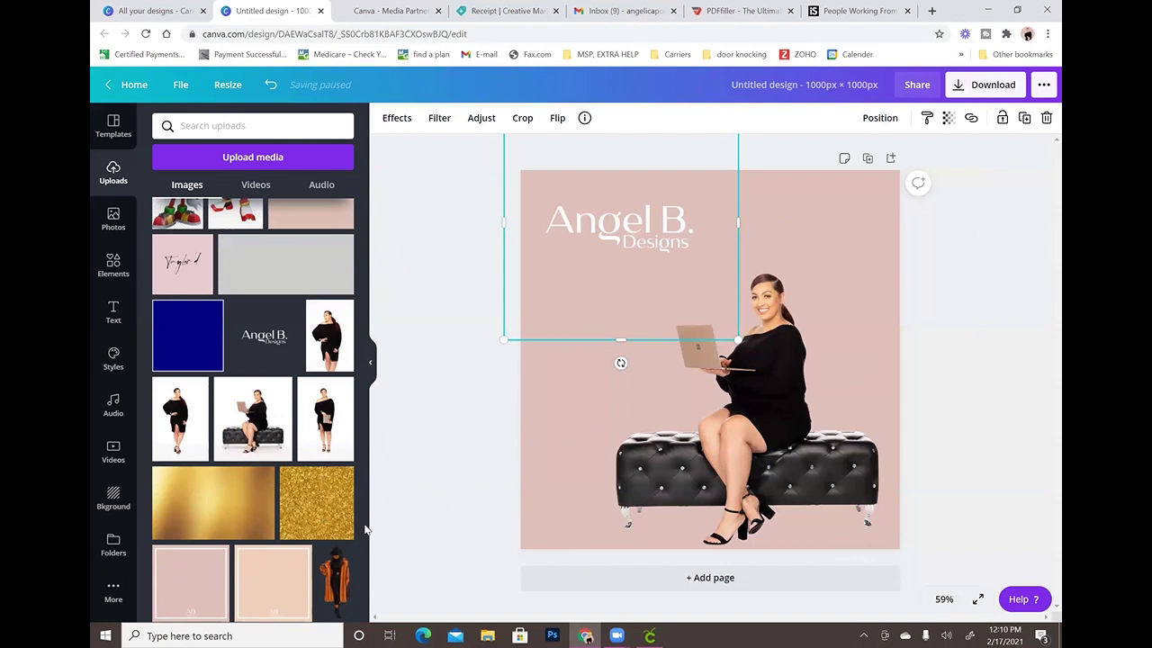
Try the uploaded black lace graphic over the page's upper-right corner and delete it from the page
scroll(365, 533, "down", 5)
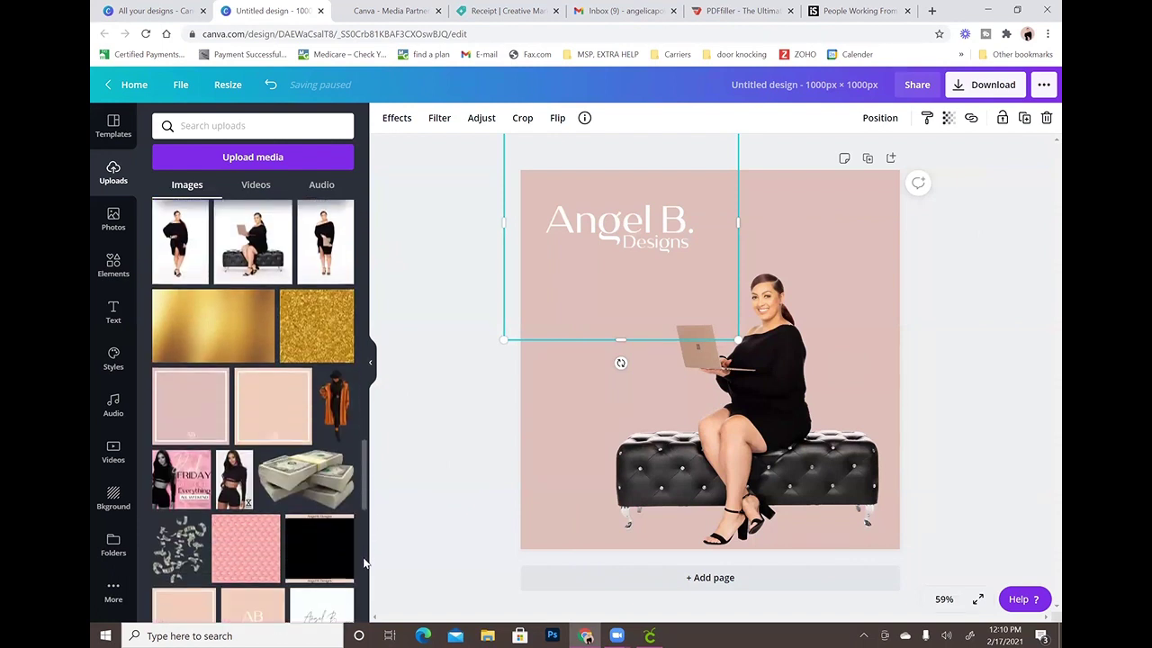
scroll(367, 598, "down", 2)
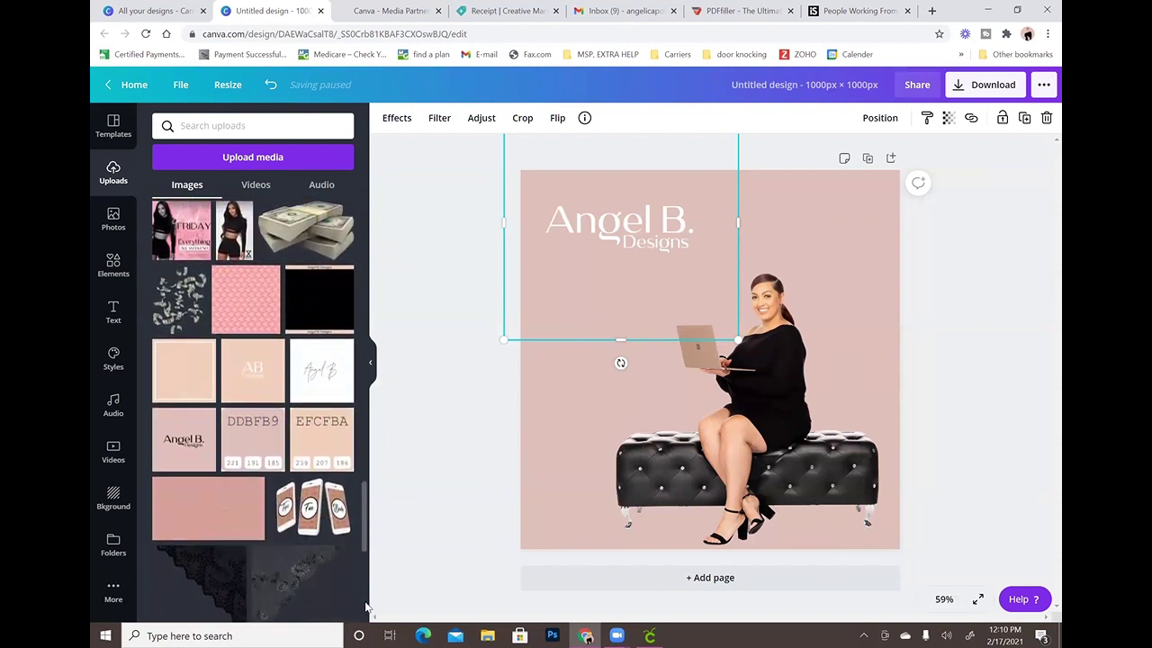
scroll(366, 618, "down", 3)
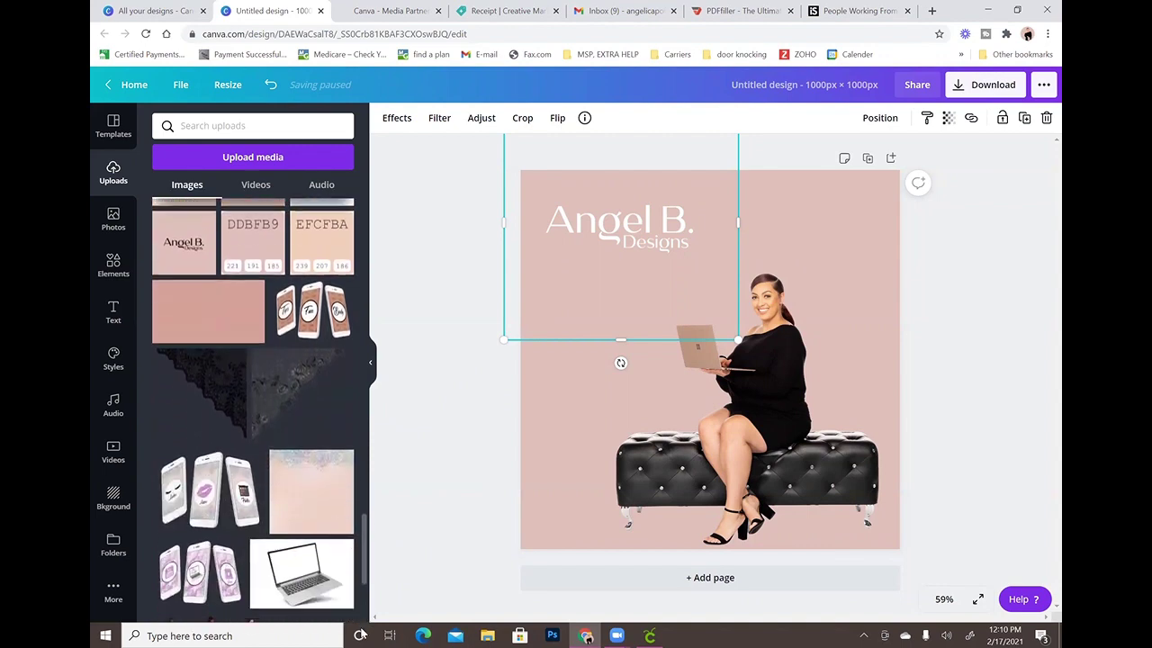
left_click(231, 378)
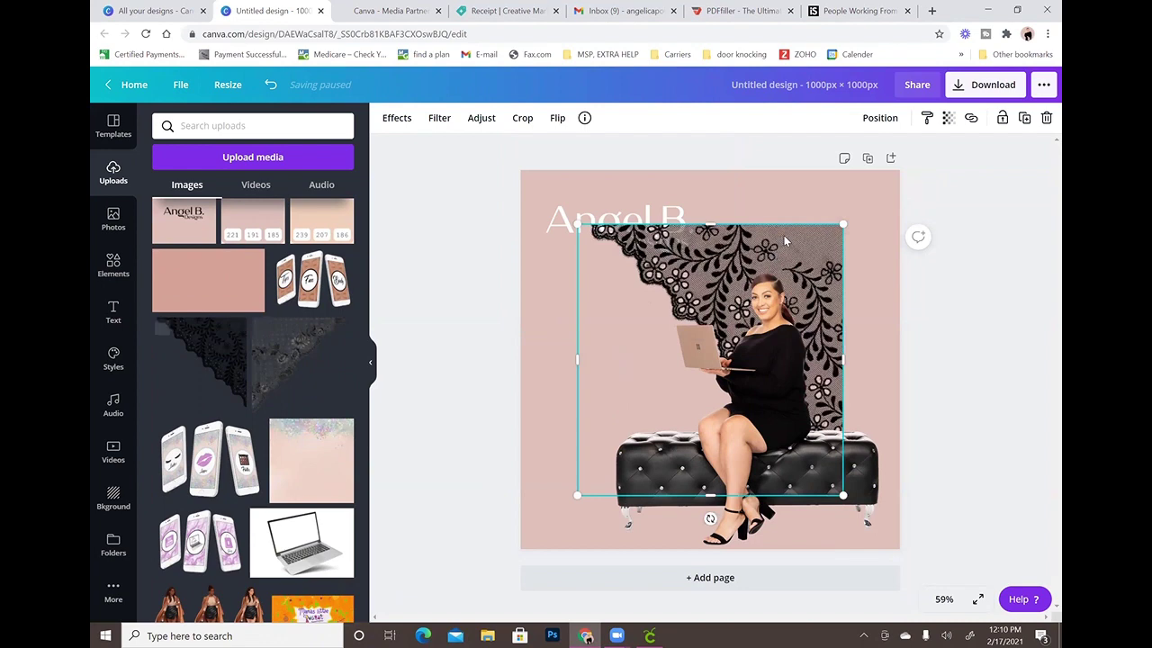
left_click_drag(783, 235, 855, 170)
left_click(997, 260)
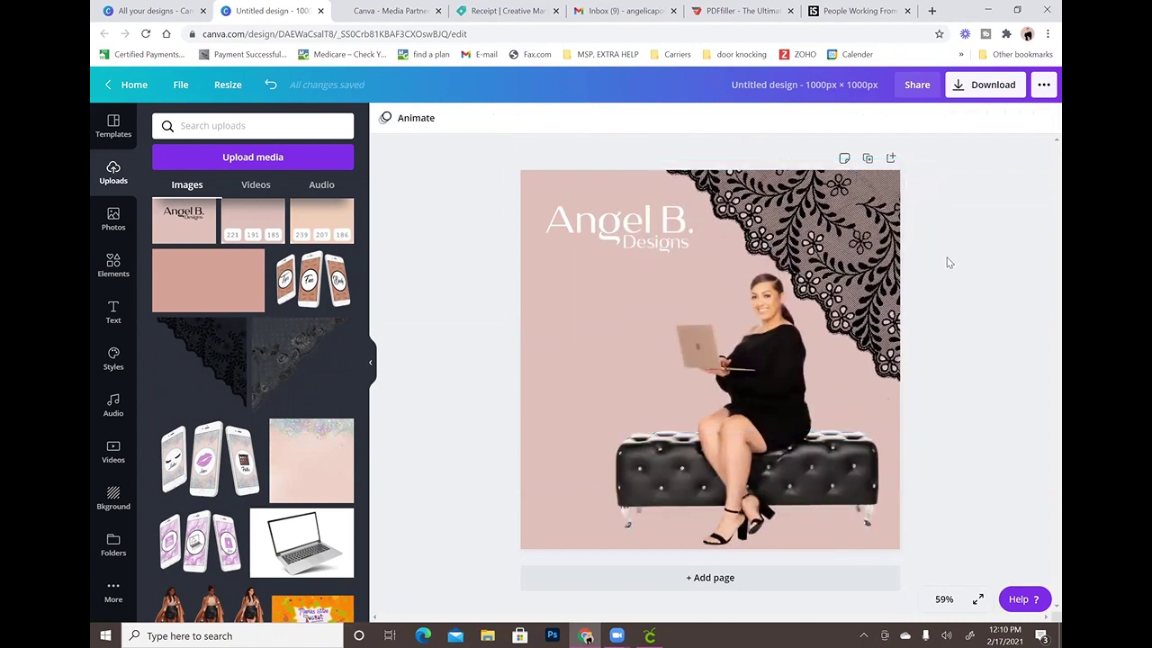
left_click(900, 252)
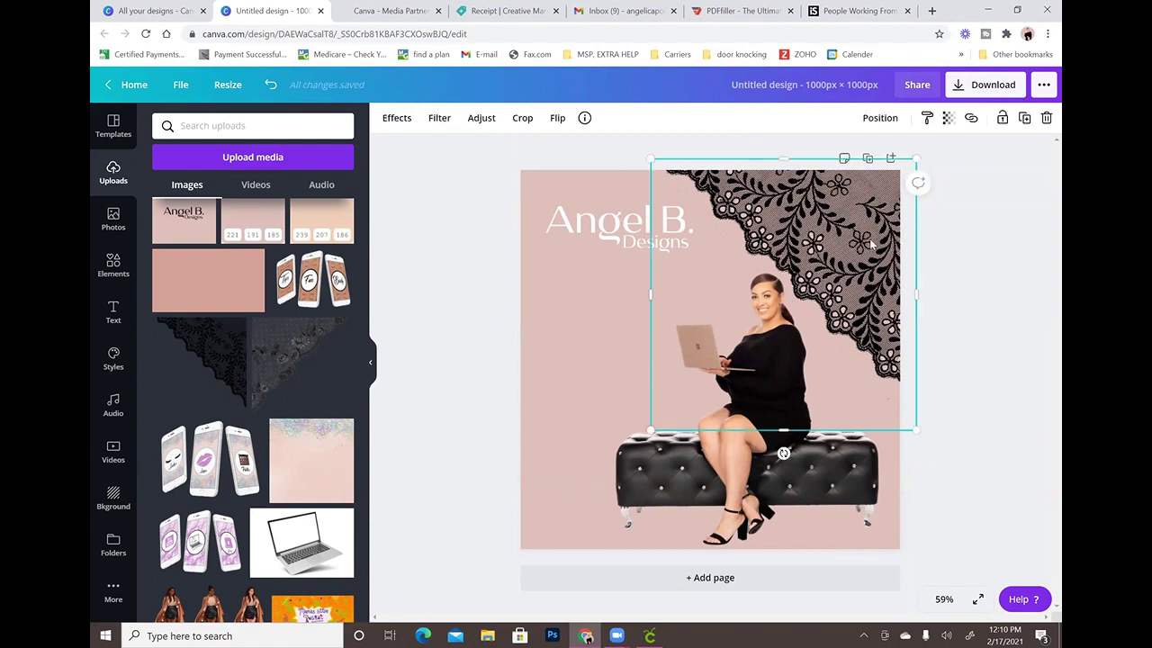
key("Delete")
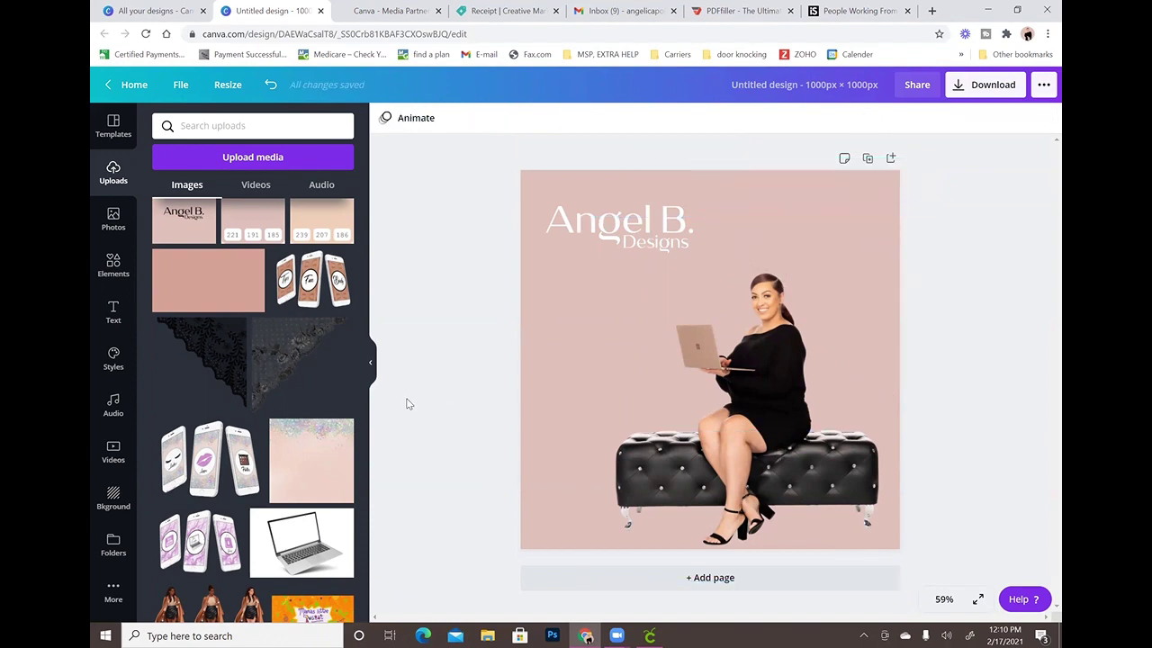
Add the uploaded open laptop photo, cut out with Background Remover, and place it to the left of the seated woman
left_click(311, 533)
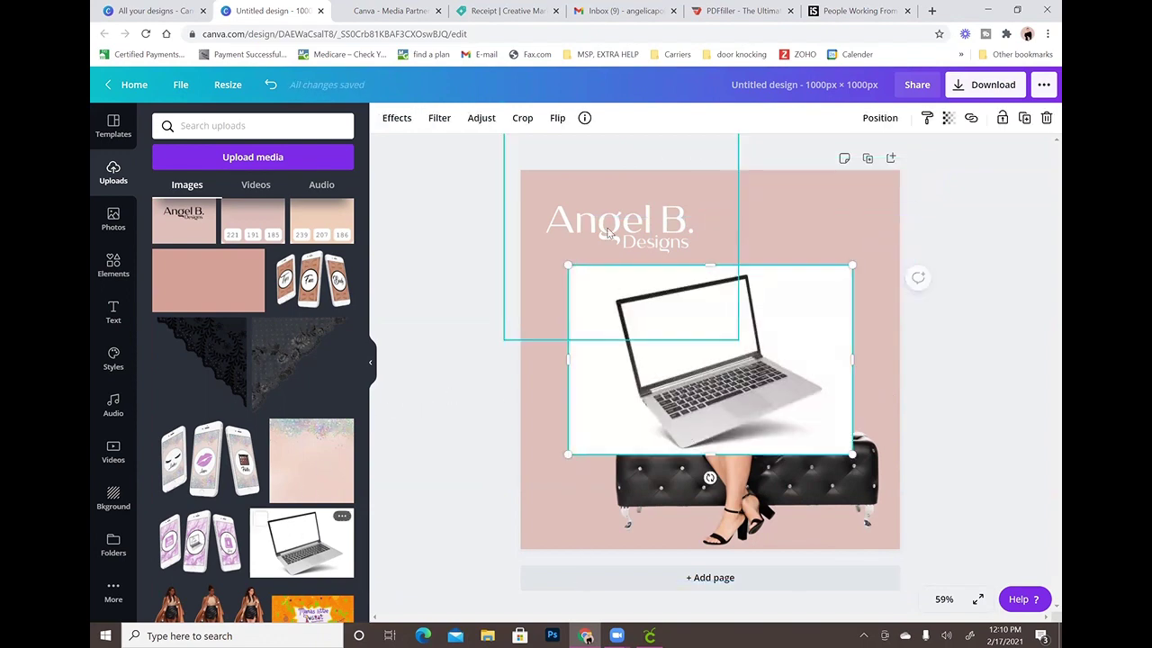
left_click(397, 118)
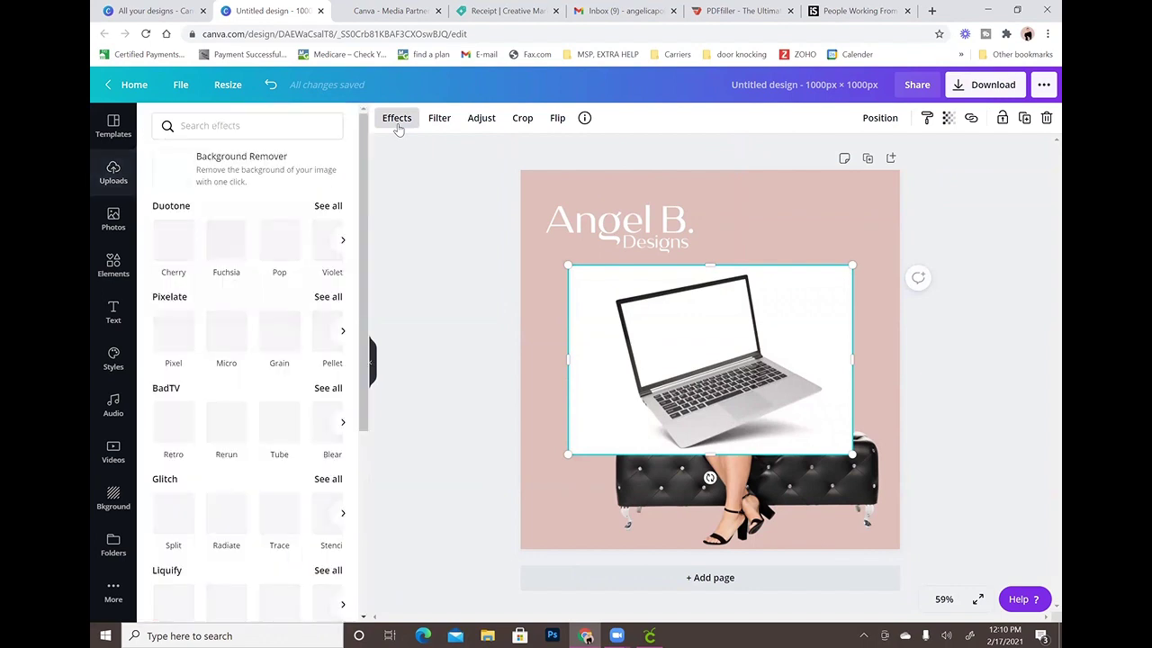
left_click(299, 185)
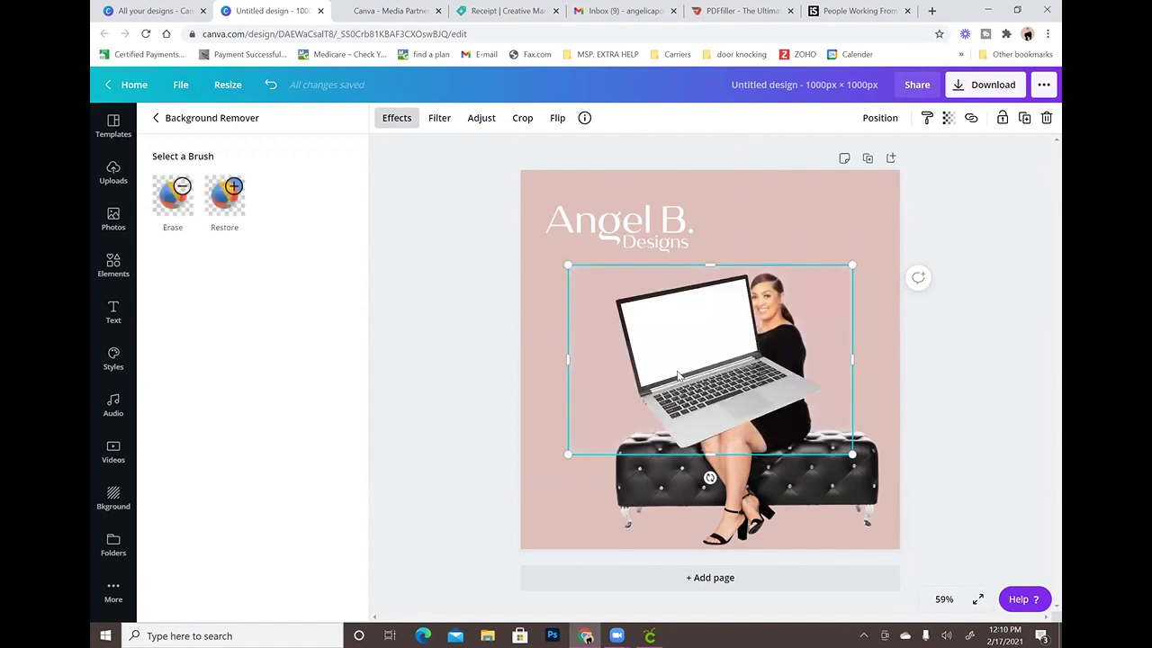
left_click_drag(678, 376, 603, 349)
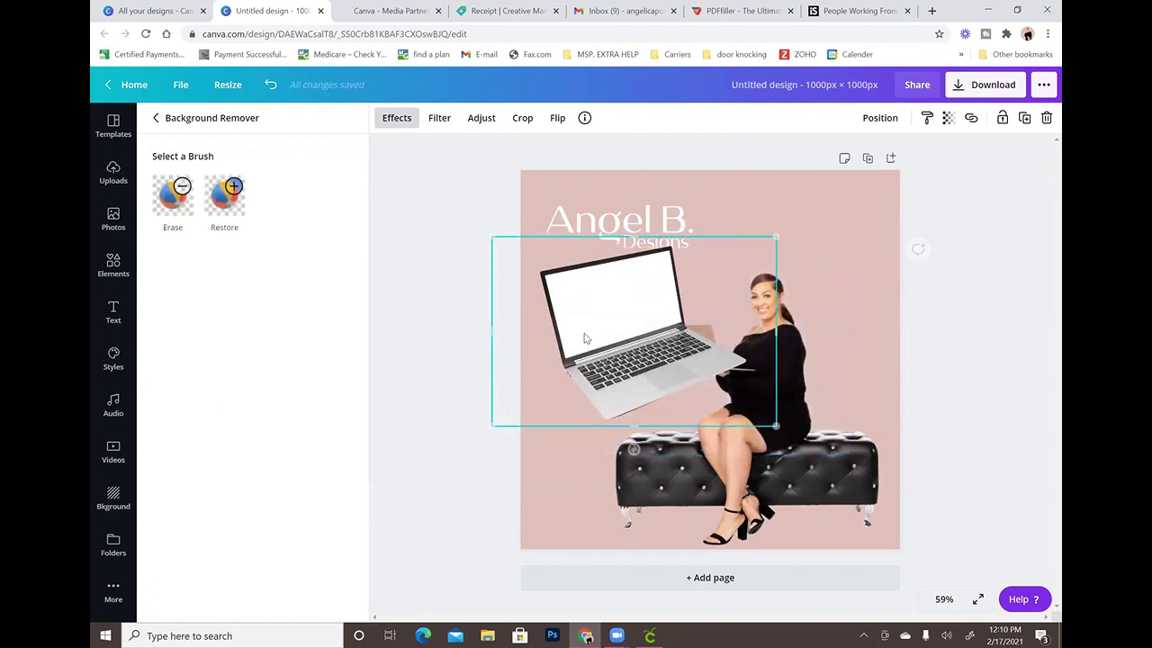
left_click(113, 173)
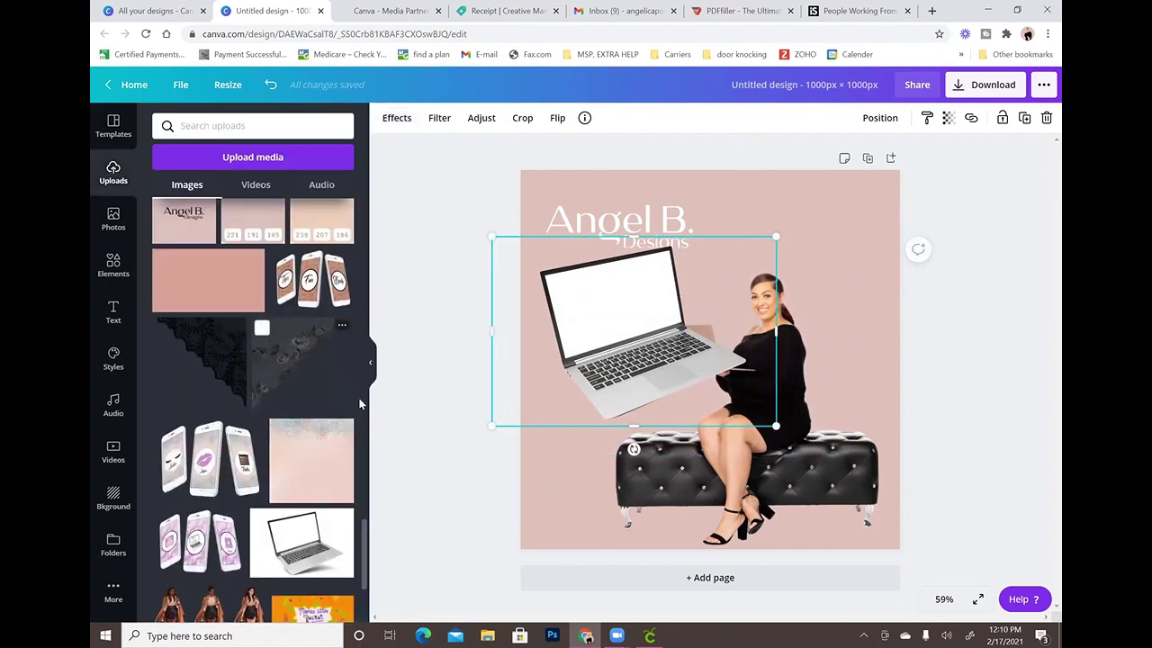
Add the uploaded Angel B. Designs website screenshot to the page and shrink it to about the laptop screen's size
scroll(363, 531, "up", 1)
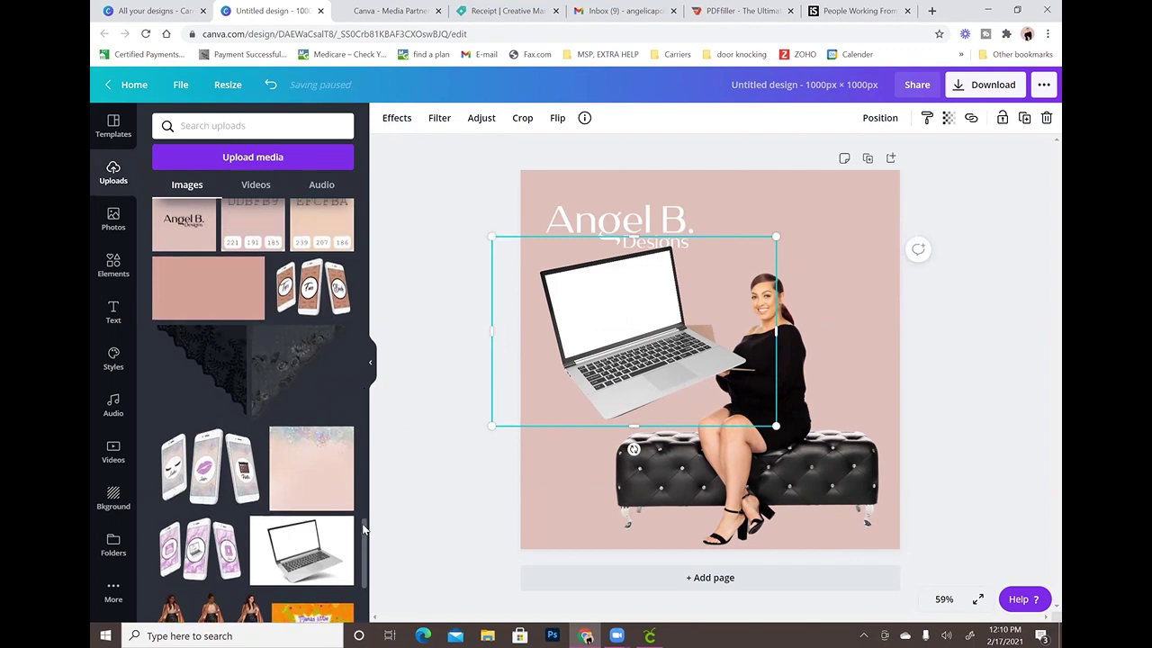
left_click_drag(363, 531, 365, 328)
left_click(306, 374)
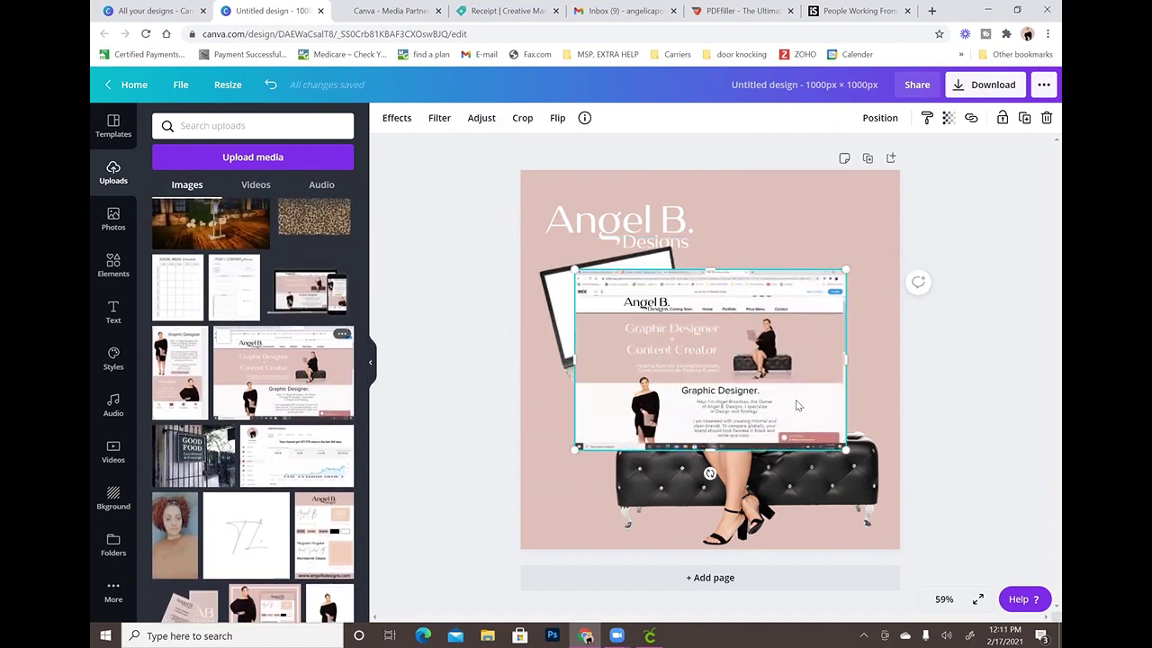
left_click_drag(844, 448, 700, 351)
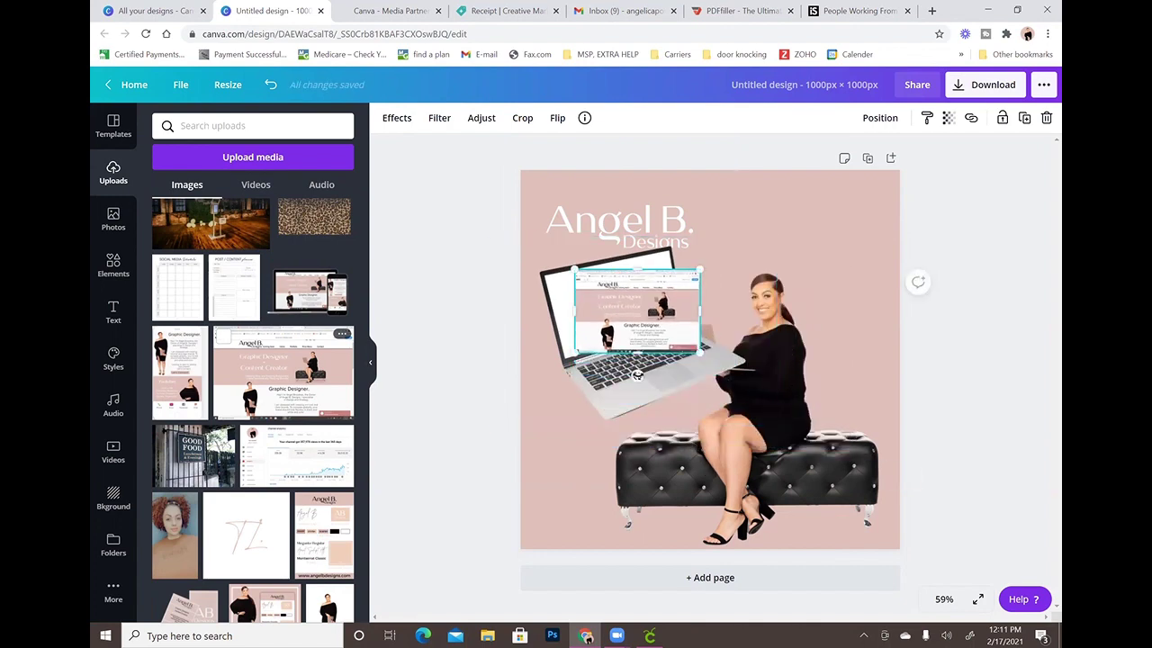
Rotate and position the website screenshot so it sits on the laptop's blank screen
left_click_drag(638, 374, 653, 371)
left_click_drag(647, 331, 681, 329)
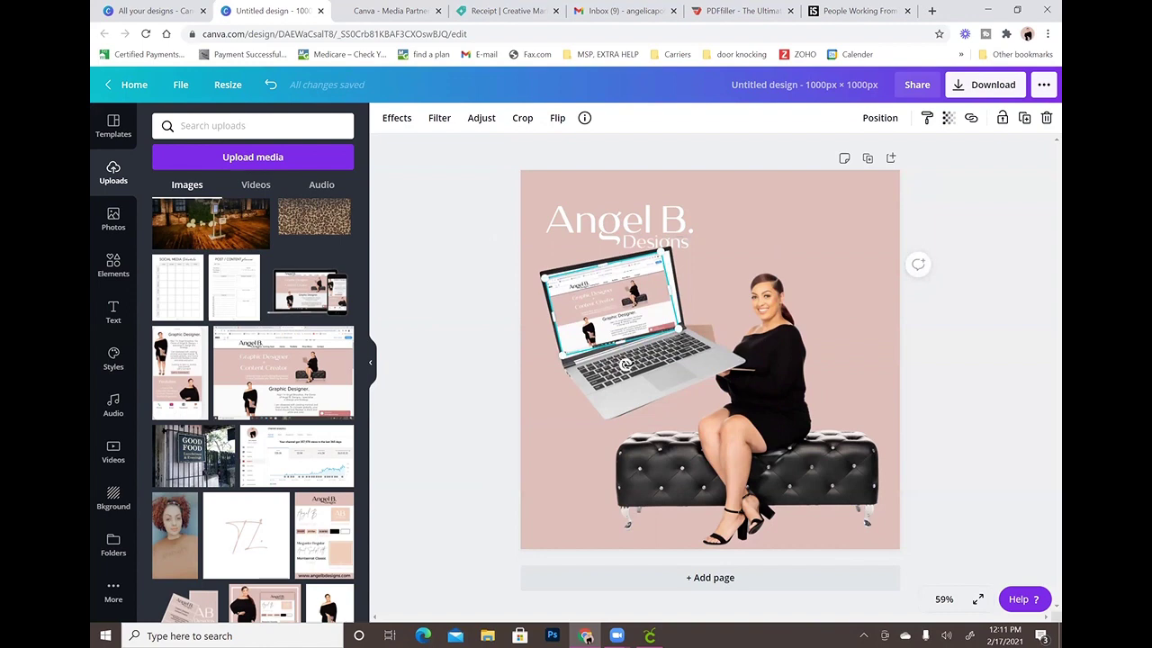
left_click_drag(625, 365, 627, 364)
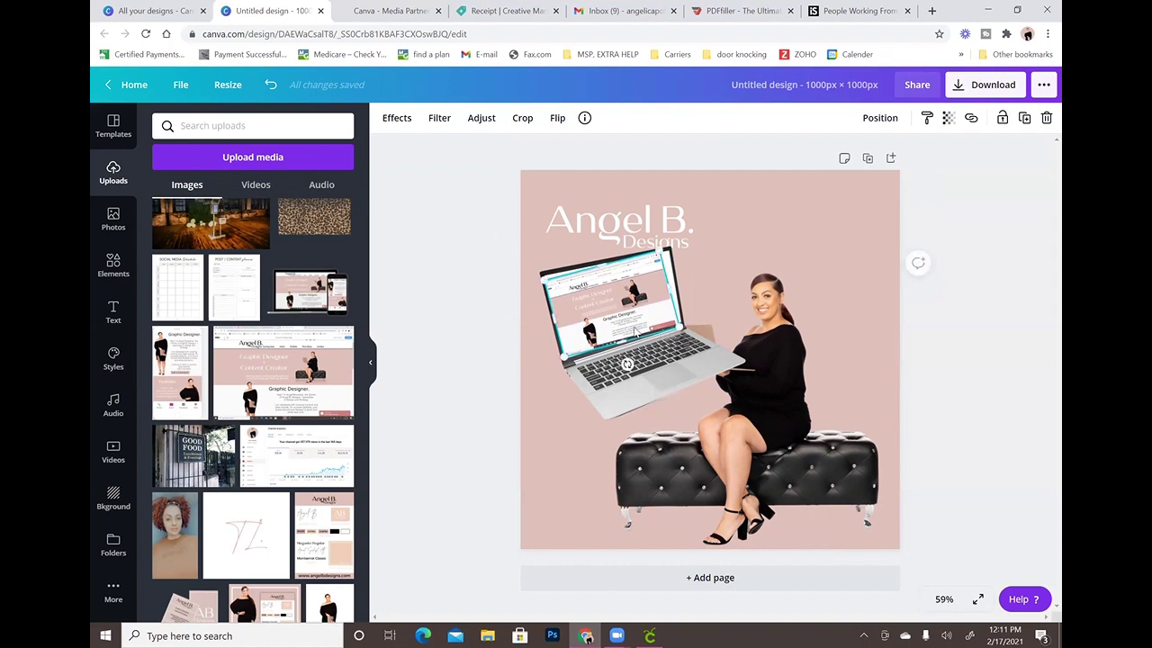
left_click(943, 302)
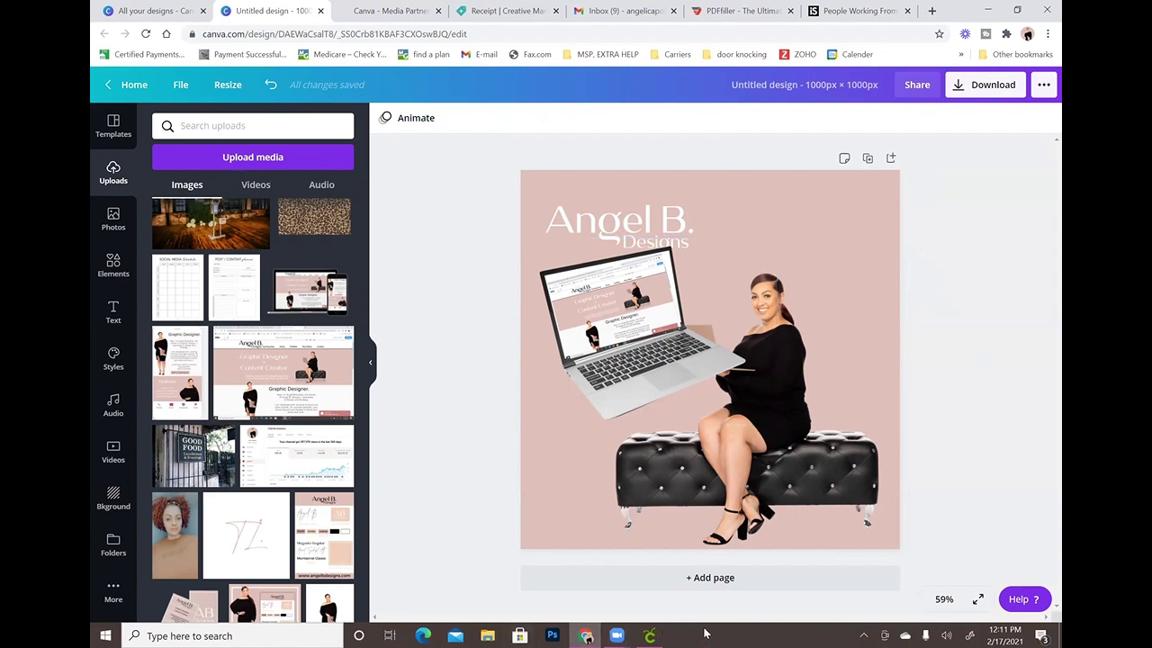
Check the Wi-Fi house in Cricut Design Space, return to Canva and browse the uploaded images
left_click(644, 635)
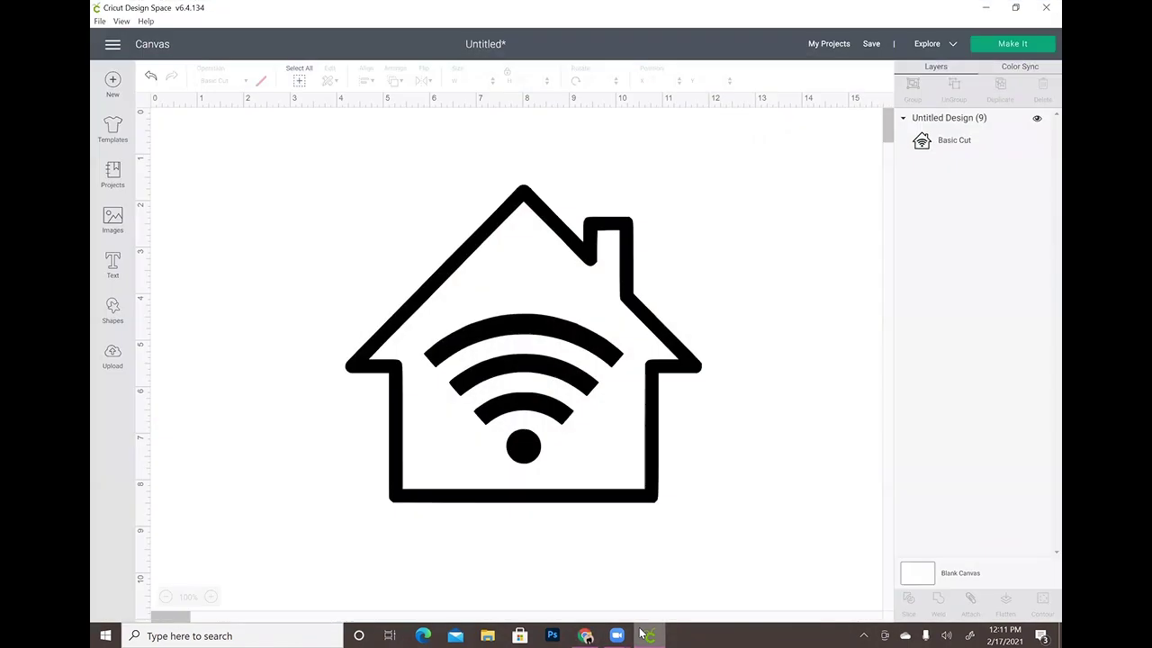
left_click(585, 635)
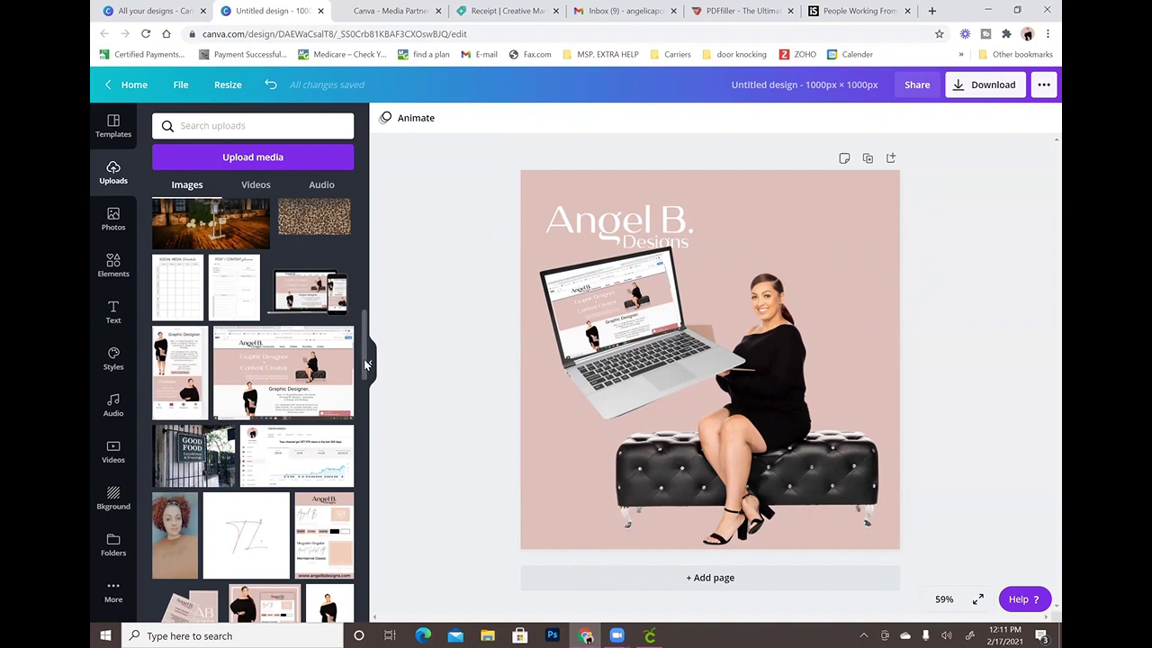
left_click_drag(366, 364, 355, 417)
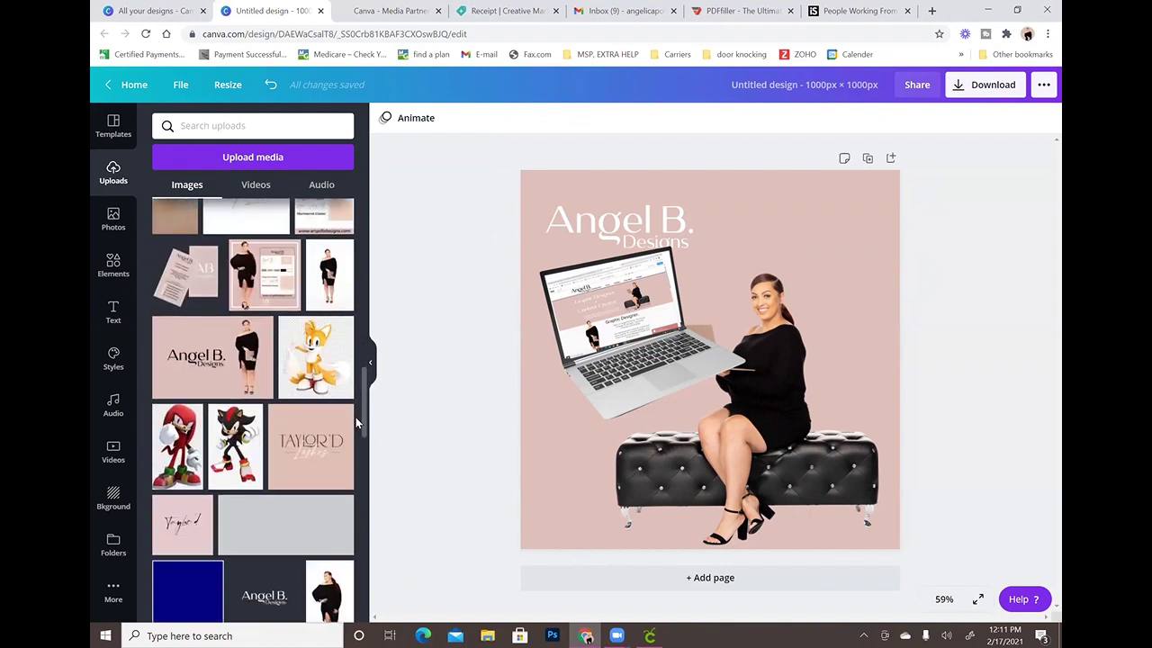
left_click_drag(356, 416, 331, 555)
scroll(331, 555, "down", 1)
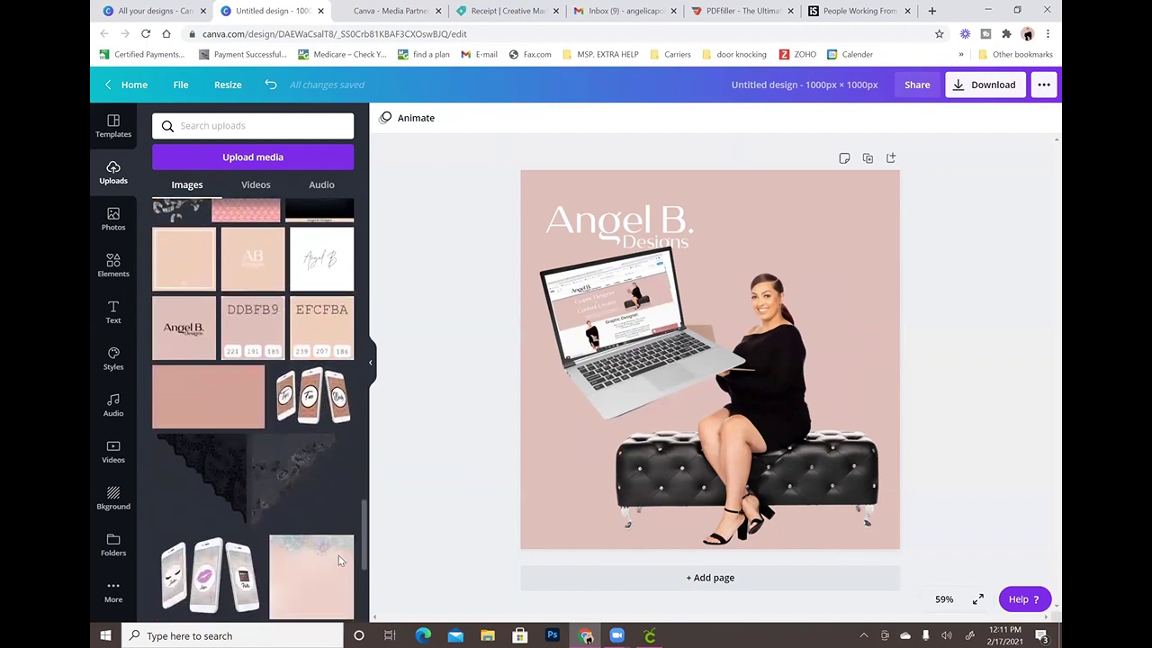
scroll(339, 555, "down", 5)
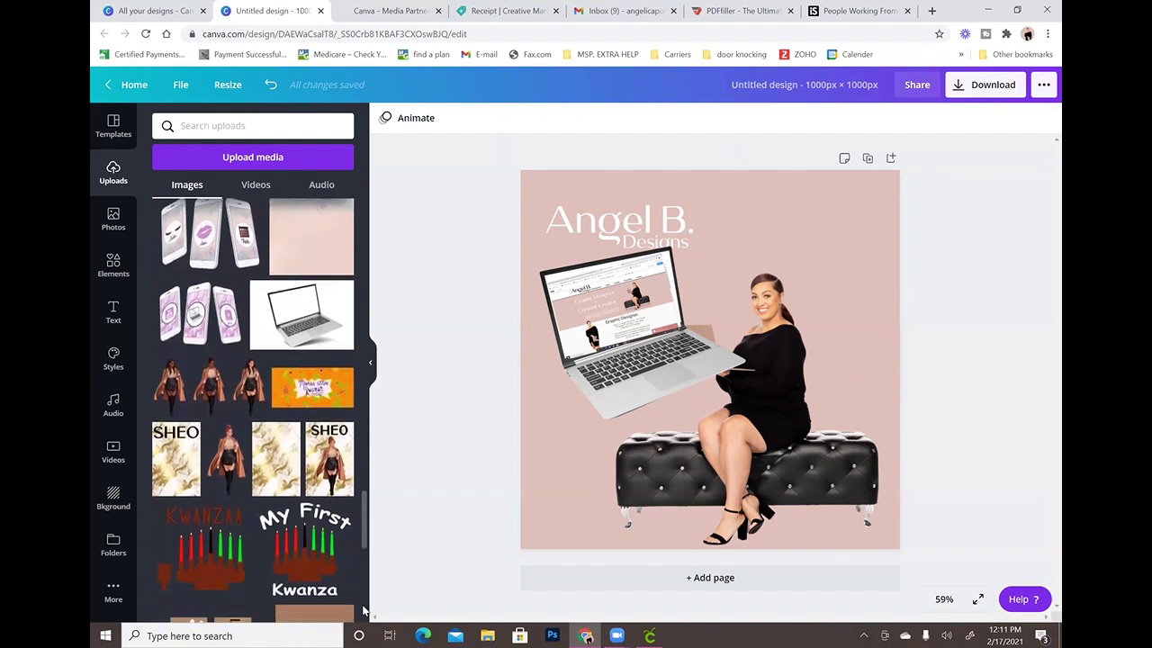
scroll(363, 610, "down", 1)
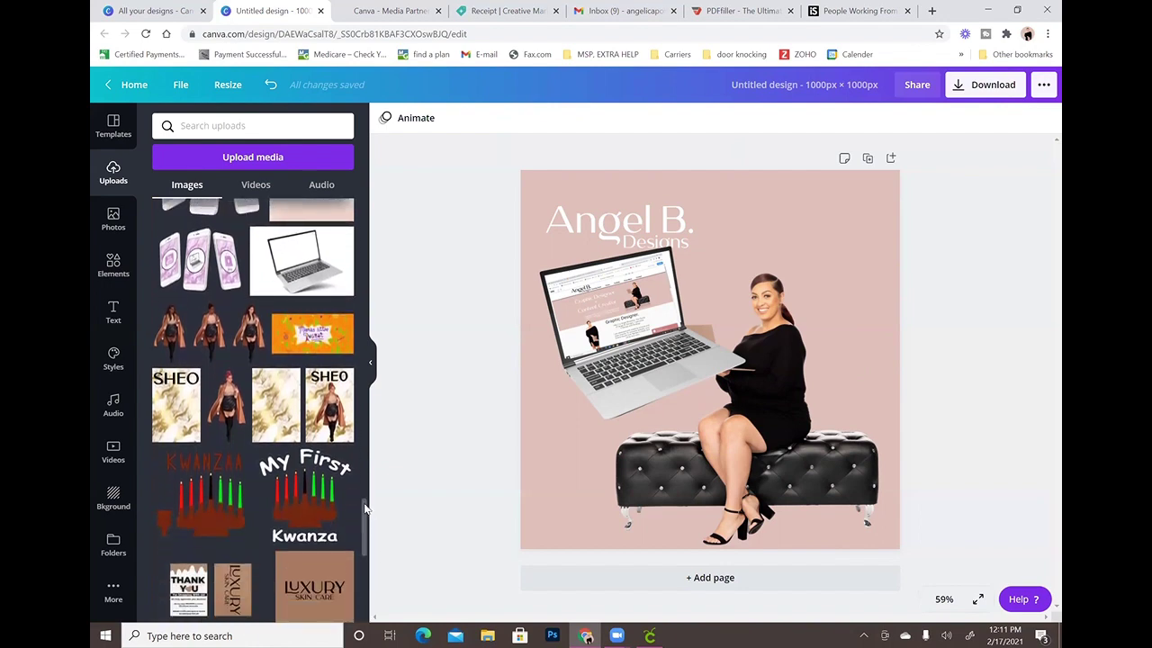
scroll(365, 508, "down", 8)
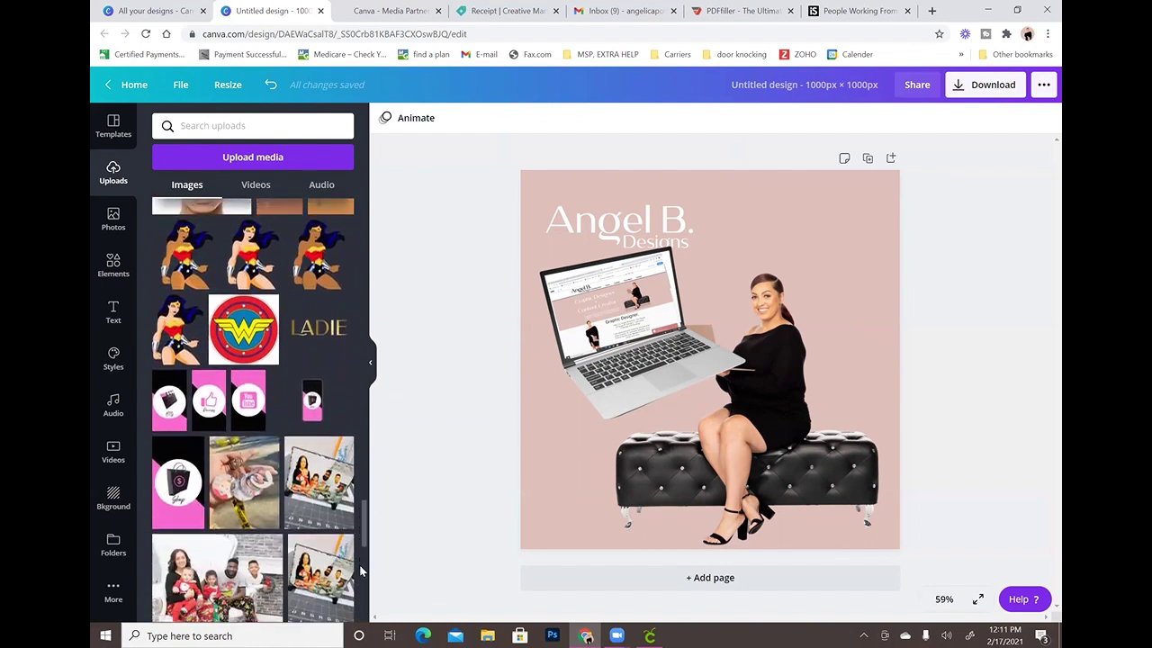
scroll(360, 570, "down", 10)
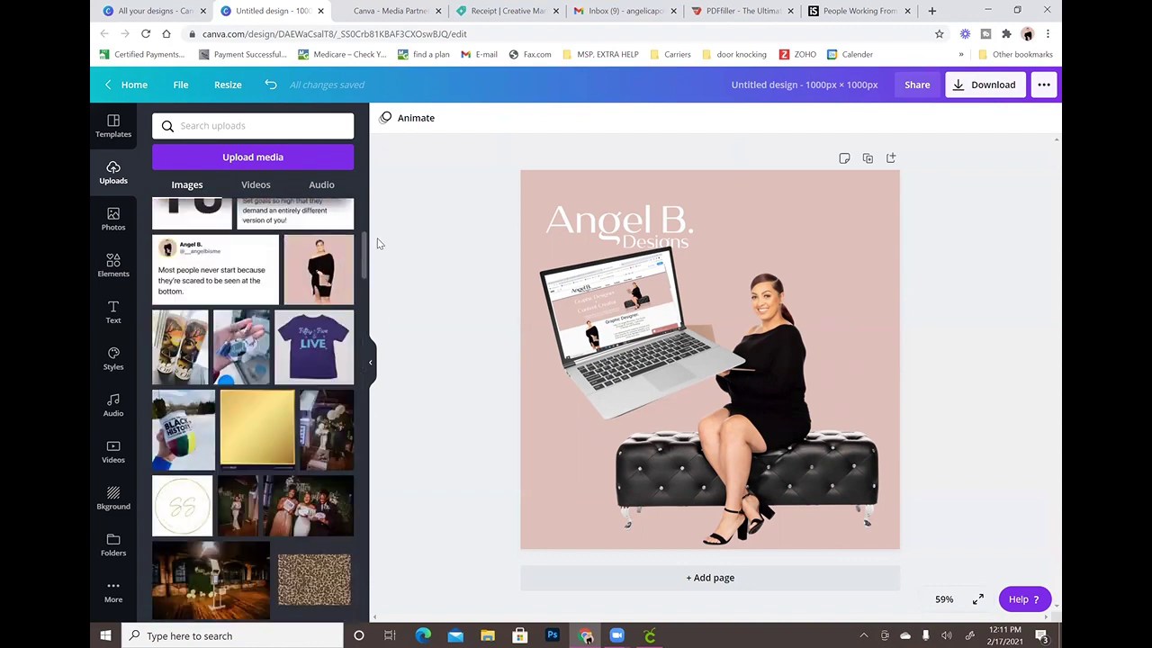
scroll(364, 239, "up", 5)
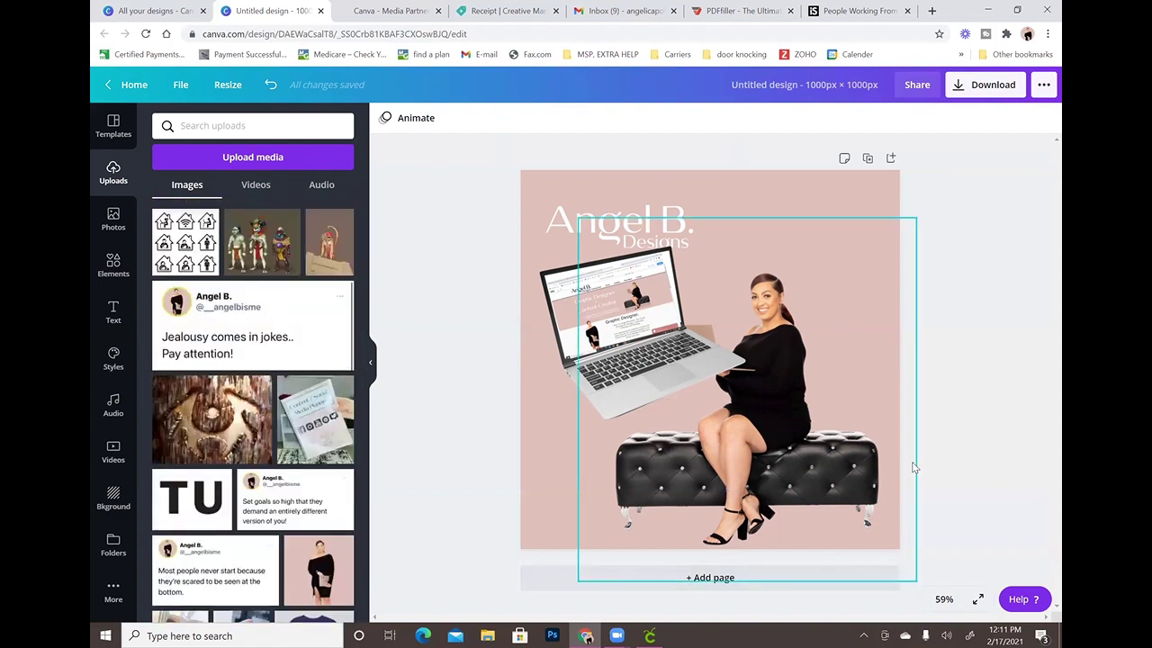
Delete the website screenshot and the open laptop from the page
left_click(664, 320)
key("Delete")
left_click(664, 319)
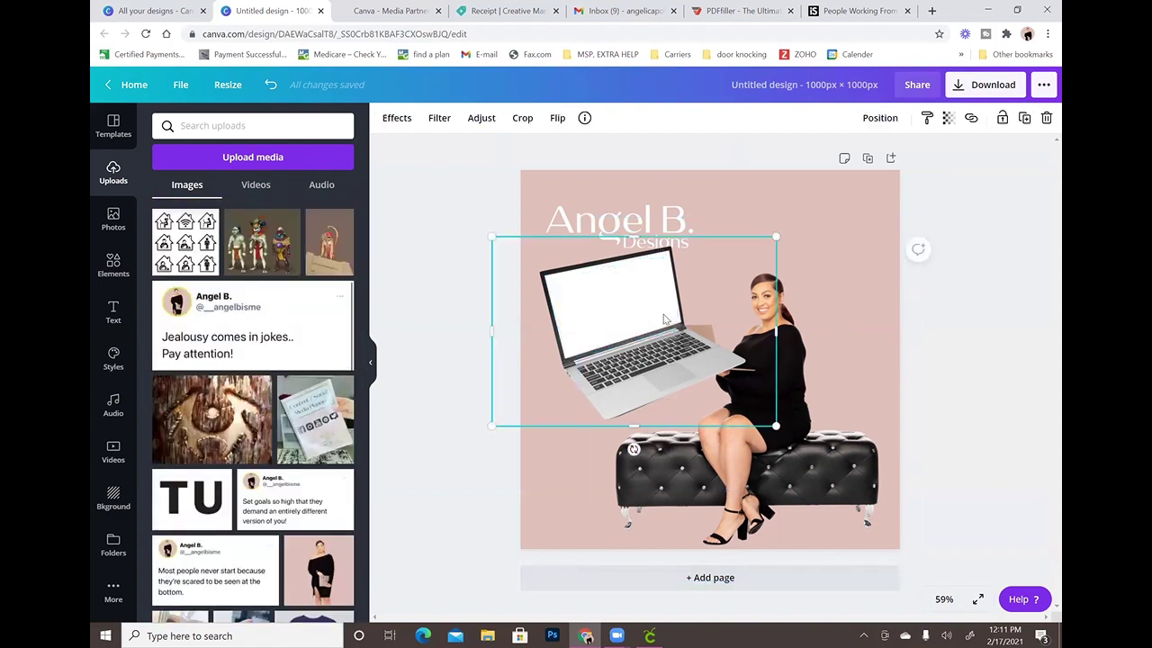
key("Delete")
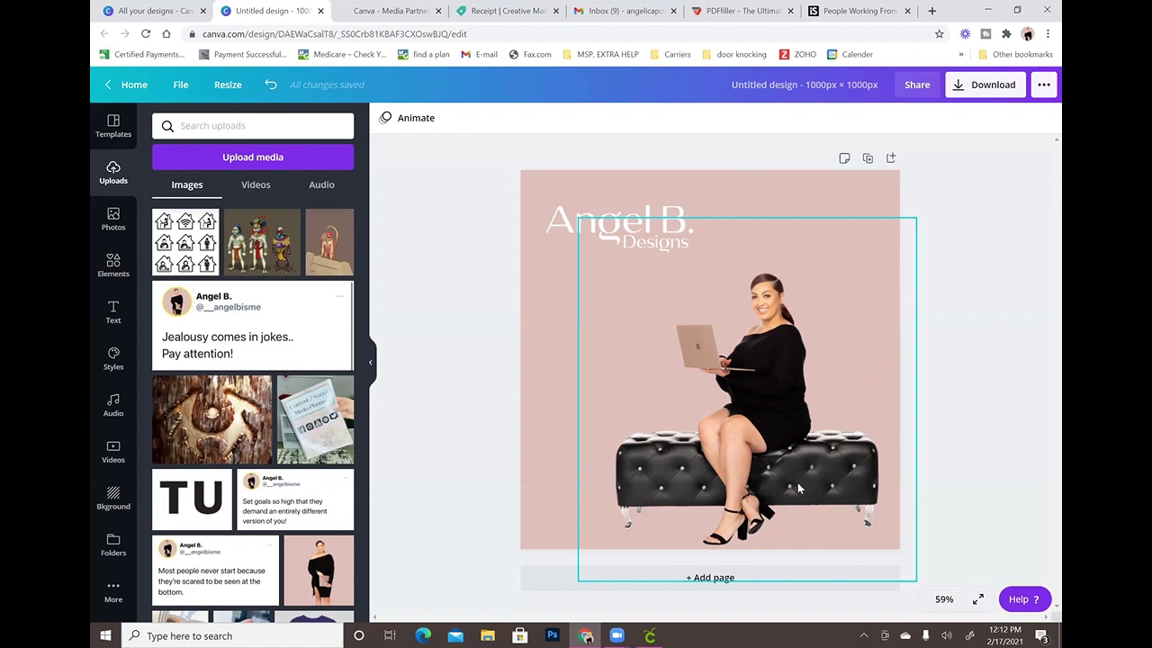
Move the seated woman toward the page's center and delete the Angel B. Designs logo
left_click_drag(799, 489, 666, 459)
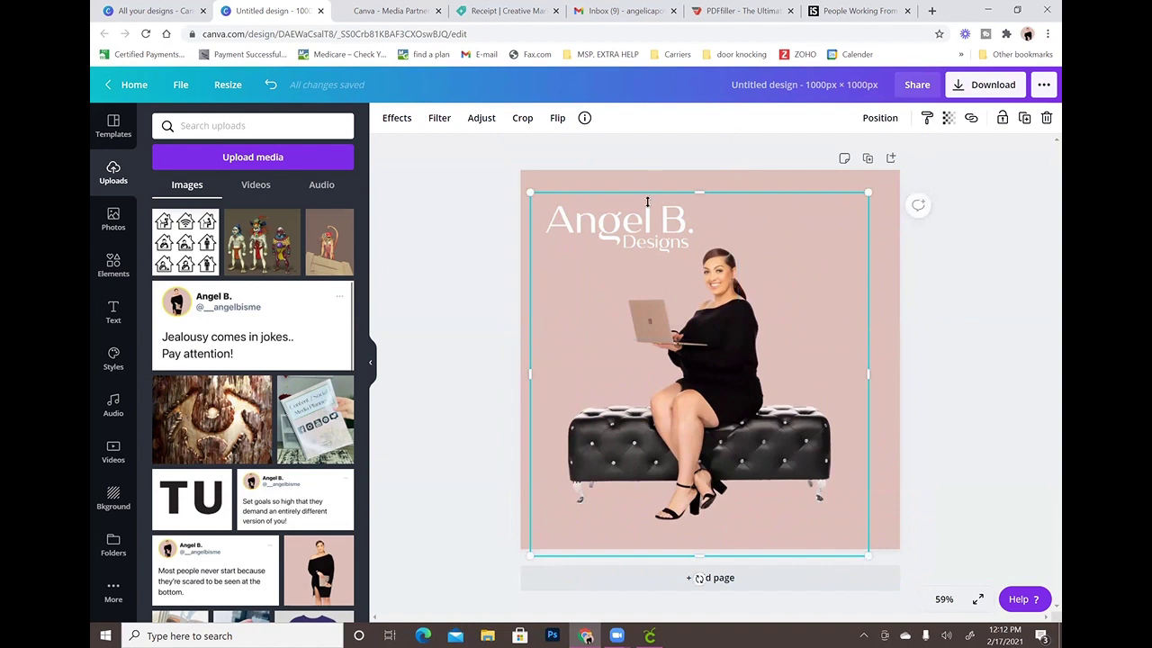
left_click_drag(507, 134, 738, 334)
key("Delete")
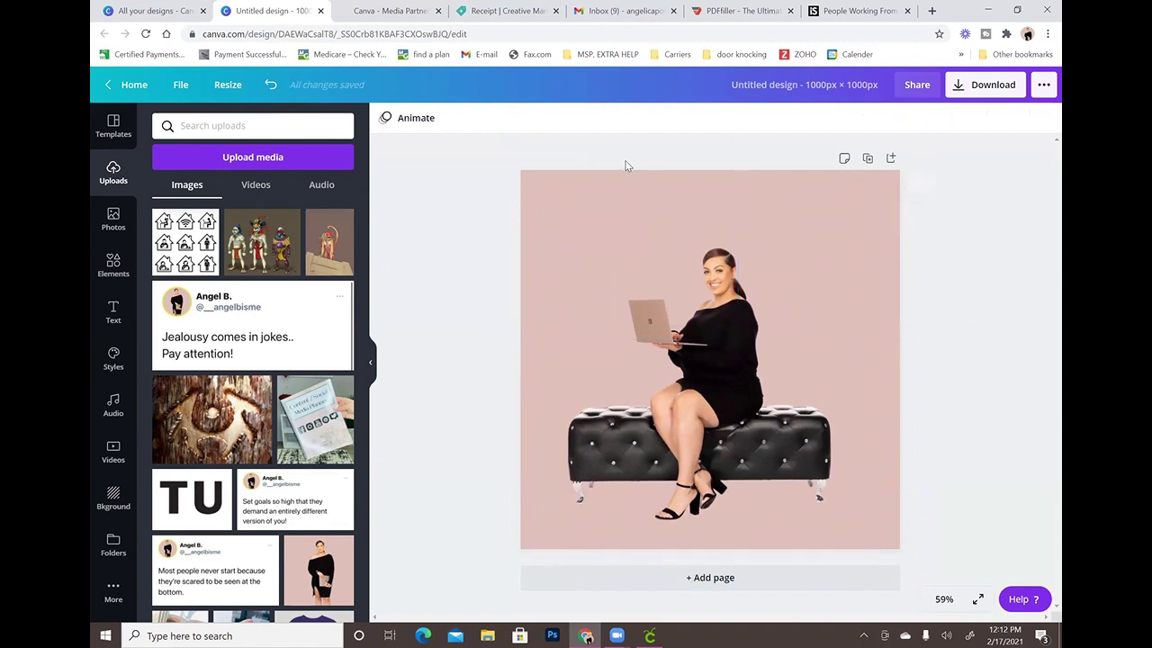
Change the page's background color to white
left_click(626, 180)
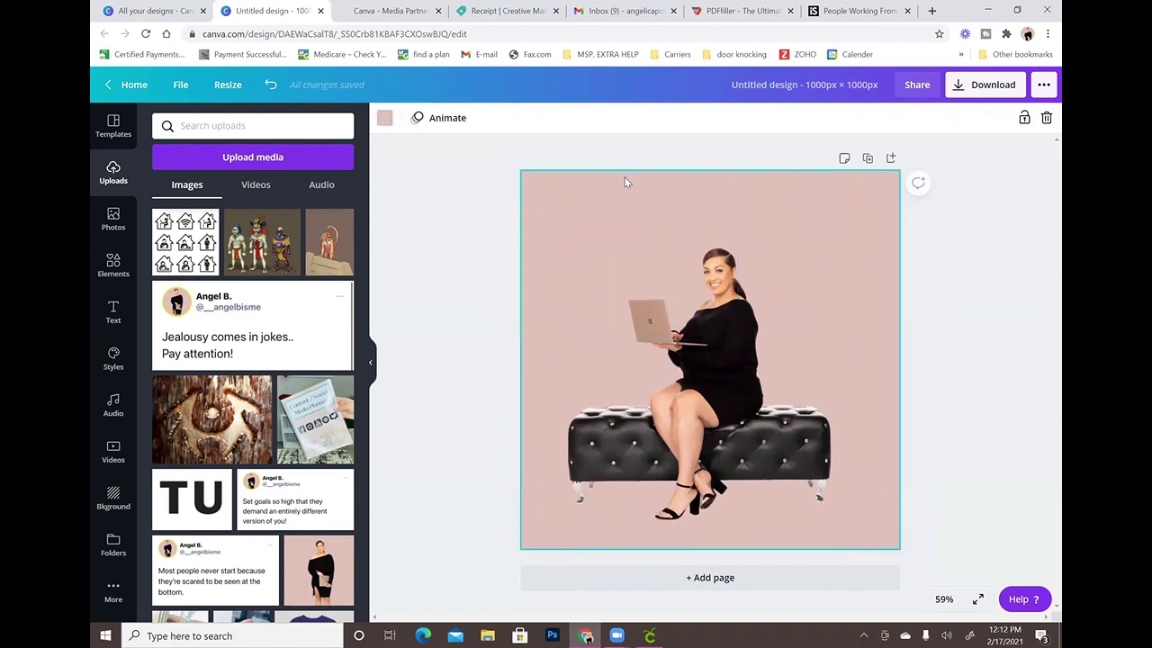
left_click(384, 118)
left_click(201, 313)
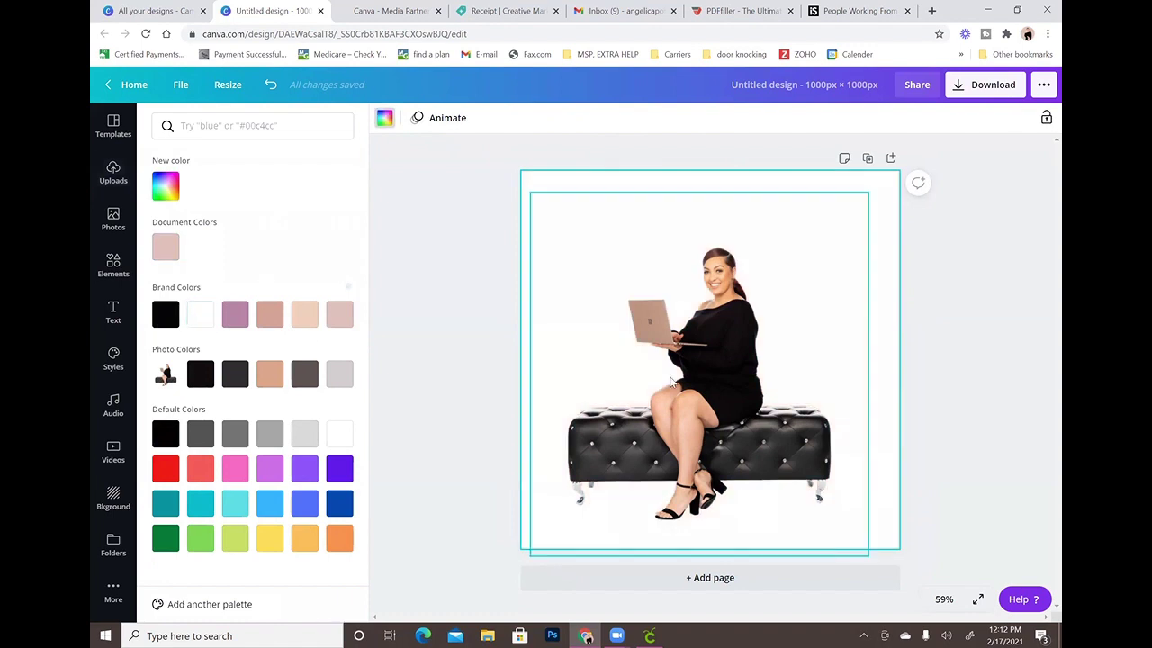
Enlarge the cut-out seated woman and center her so that she and the bench nearly fill the page
left_click_drag(818, 490, 779, 438)
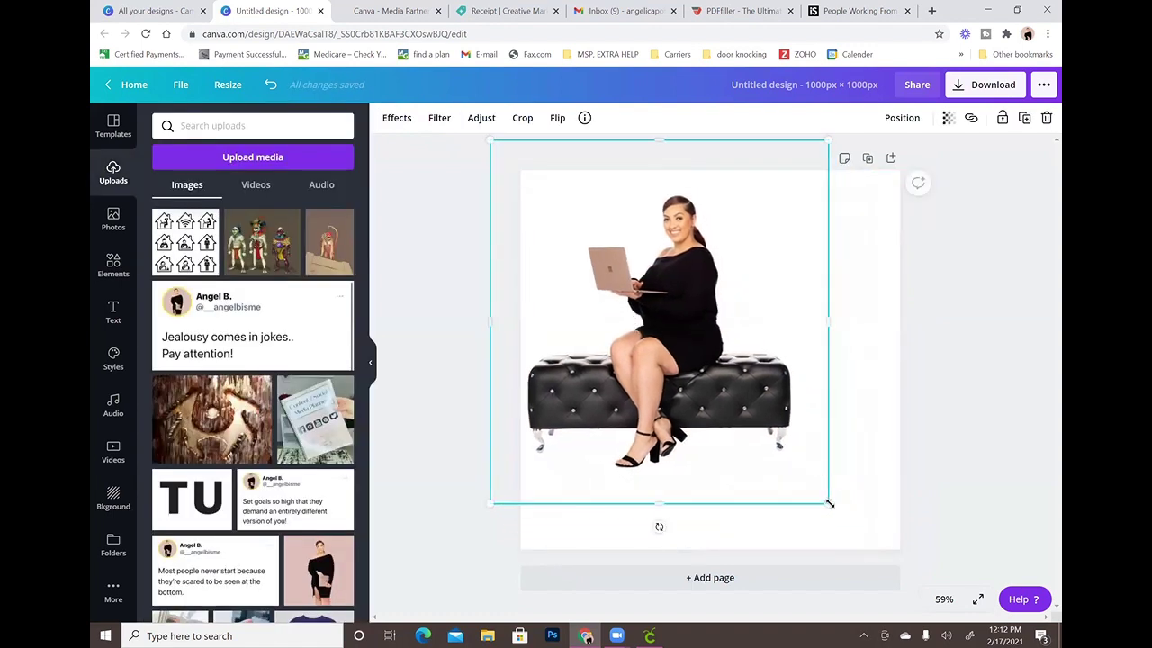
left_click_drag(851, 512, 953, 544)
left_click_drag(708, 447, 721, 450)
Download the design as a PNG with transparent background and save a copy named Untitled design (10) to the Desktop
left_click(993, 85)
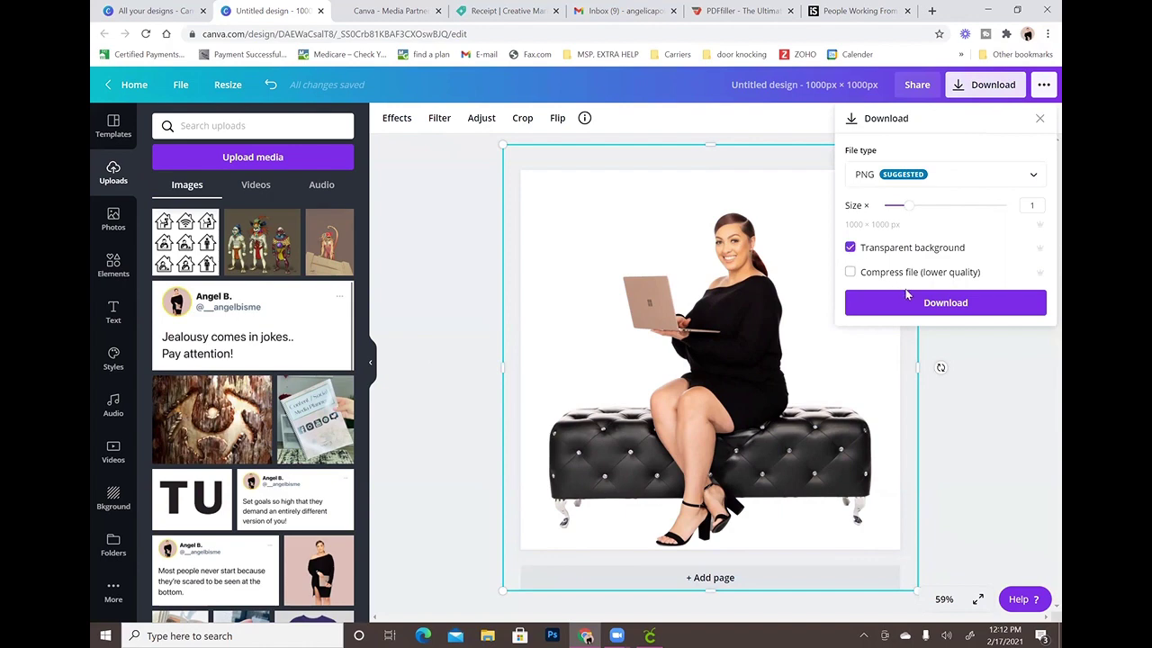
left_click(911, 302)
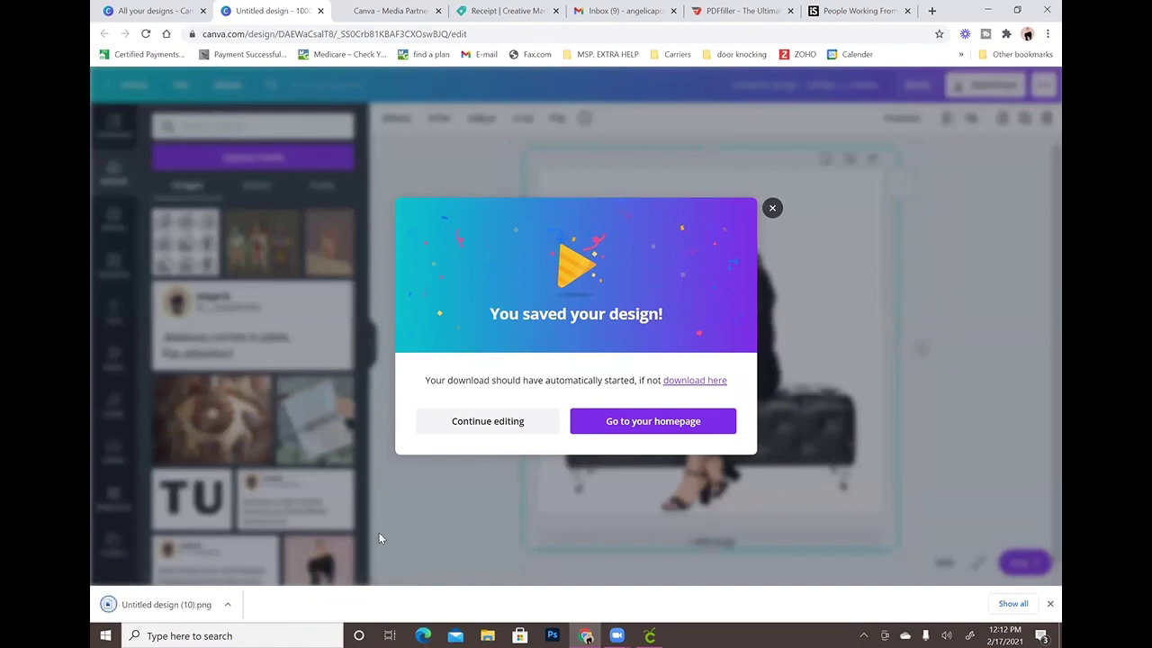
left_click(207, 603)
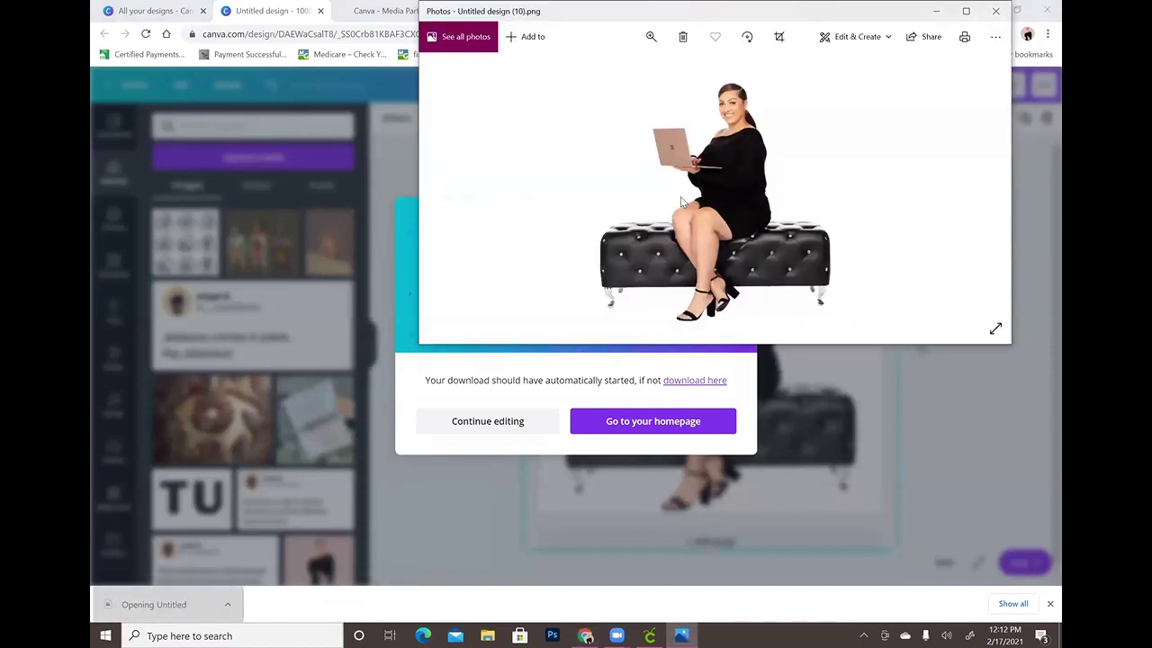
right_click(681, 201)
left_click(731, 391)
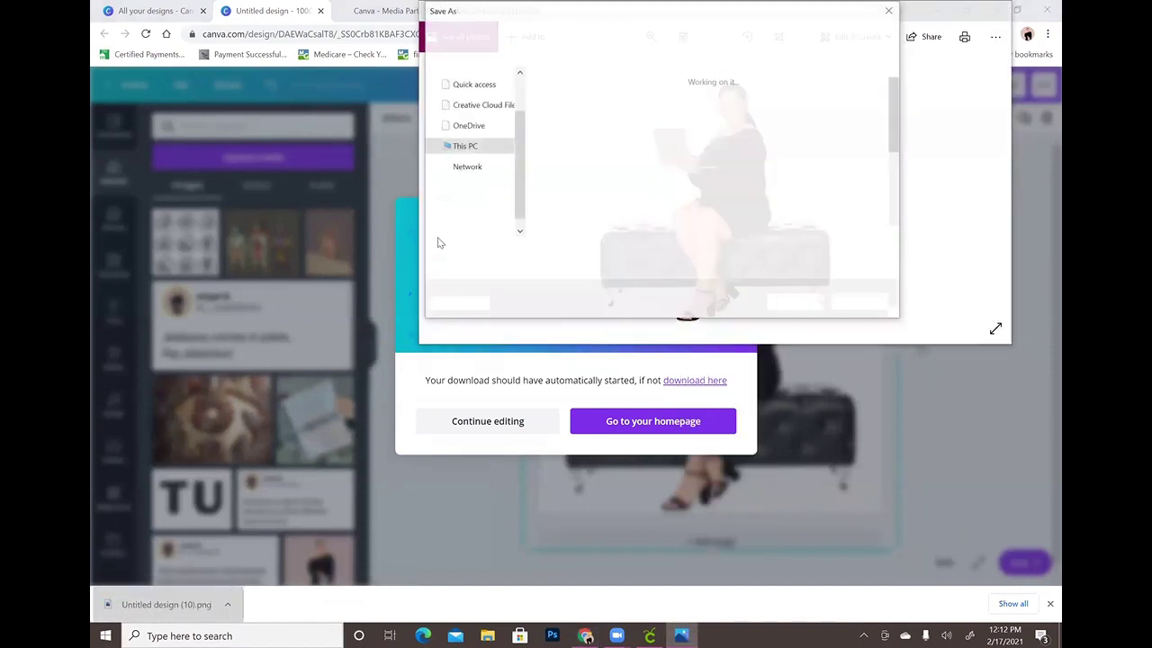
scroll(477, 162, "up", 3)
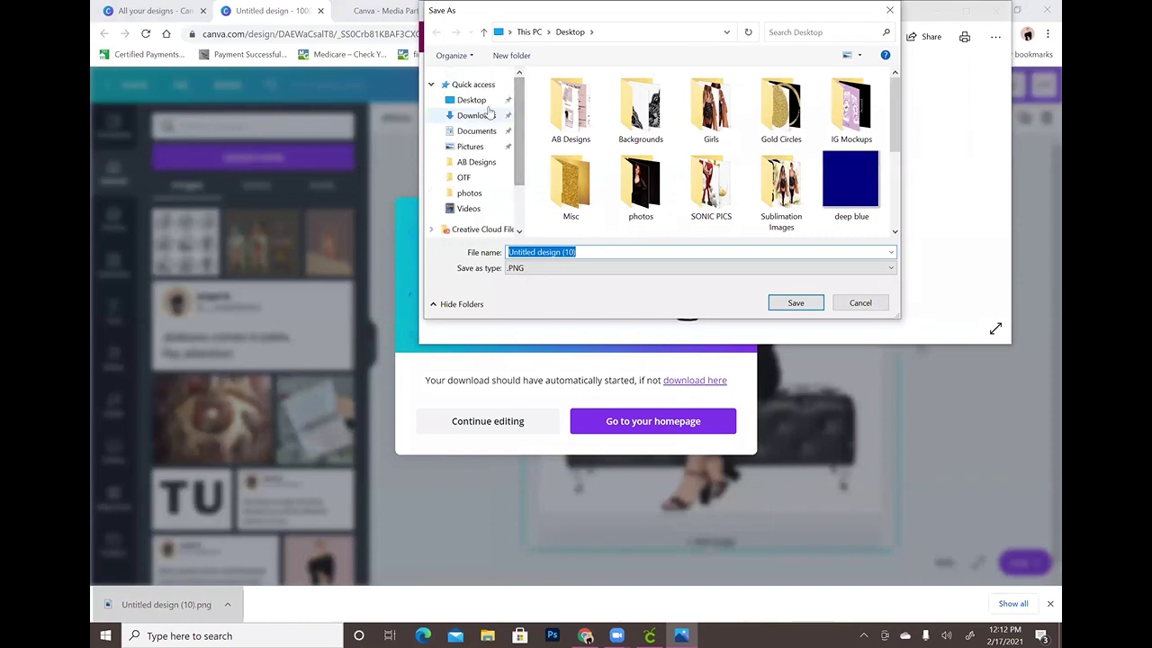
left_click(491, 105)
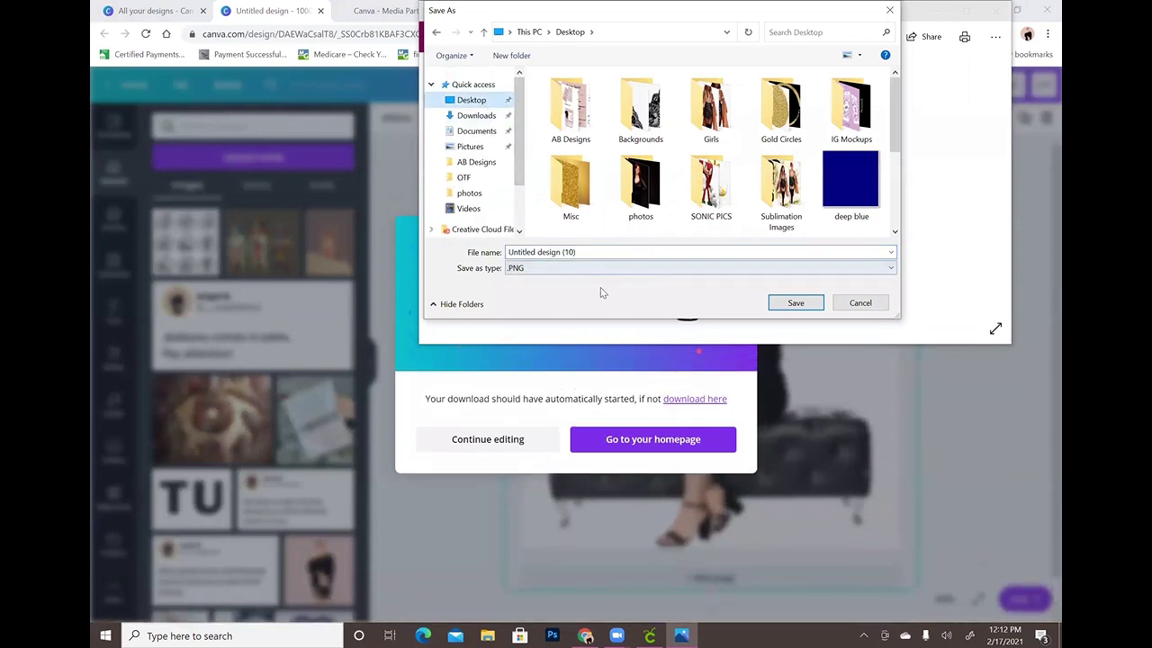
left_click(795, 304)
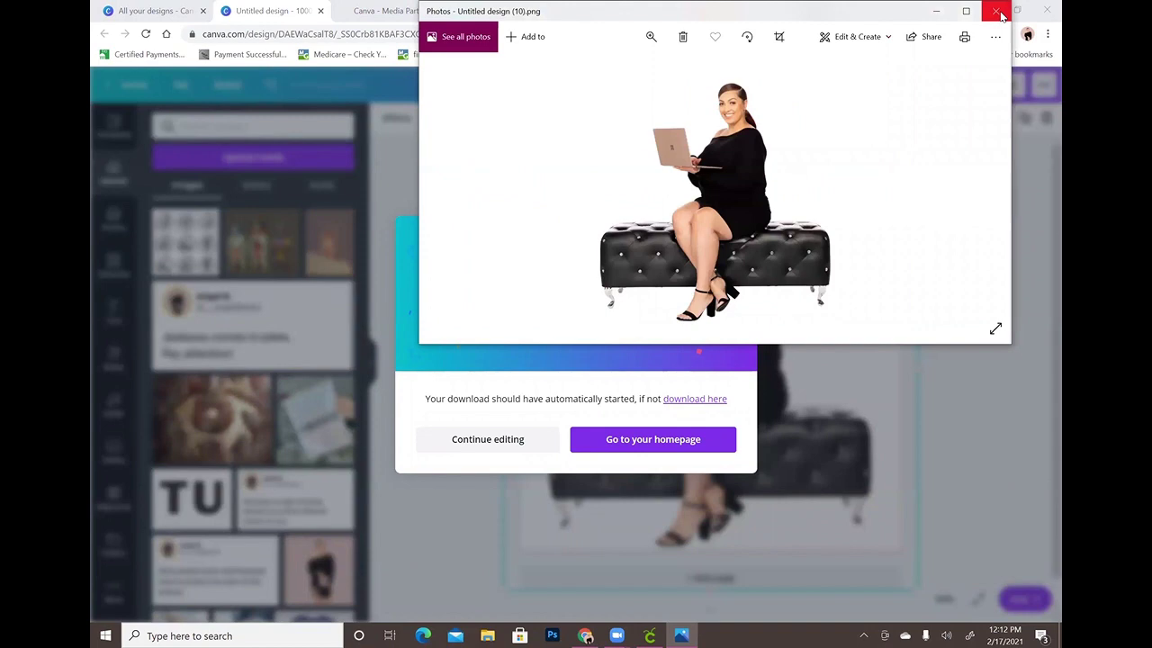
left_click(997, 11)
Switch to Cricut Design Space and load Untitled design (10) from the Desktop for upload with the Complex image type
left_click(649, 636)
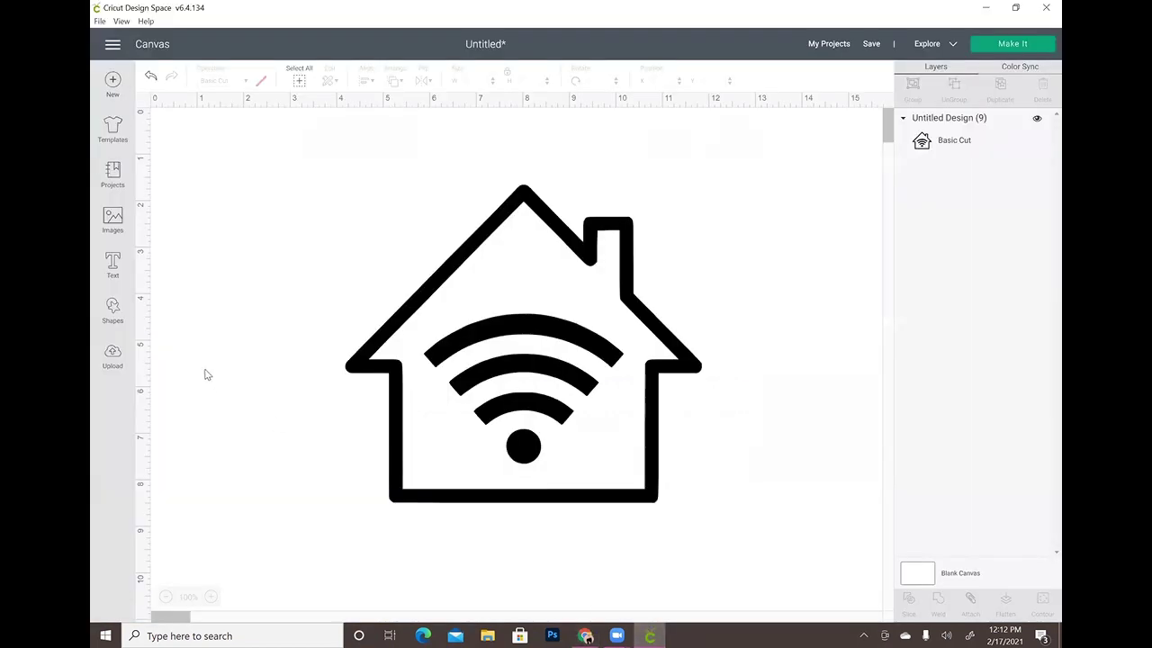
left_click(112, 358)
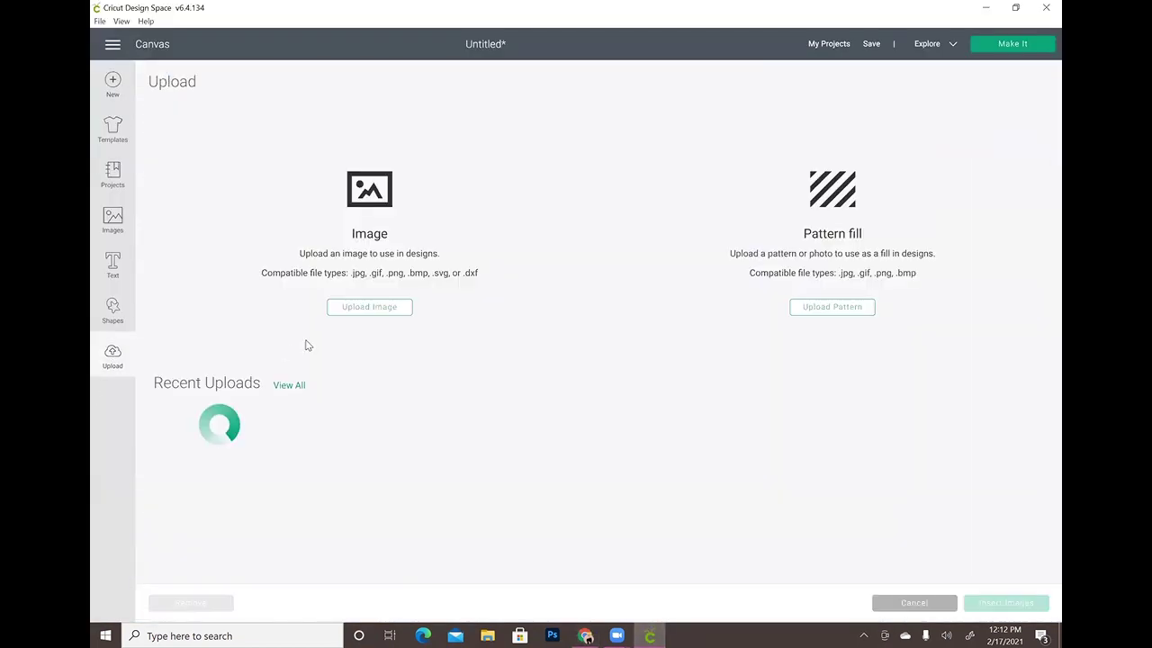
left_click(363, 306)
left_click(548, 328)
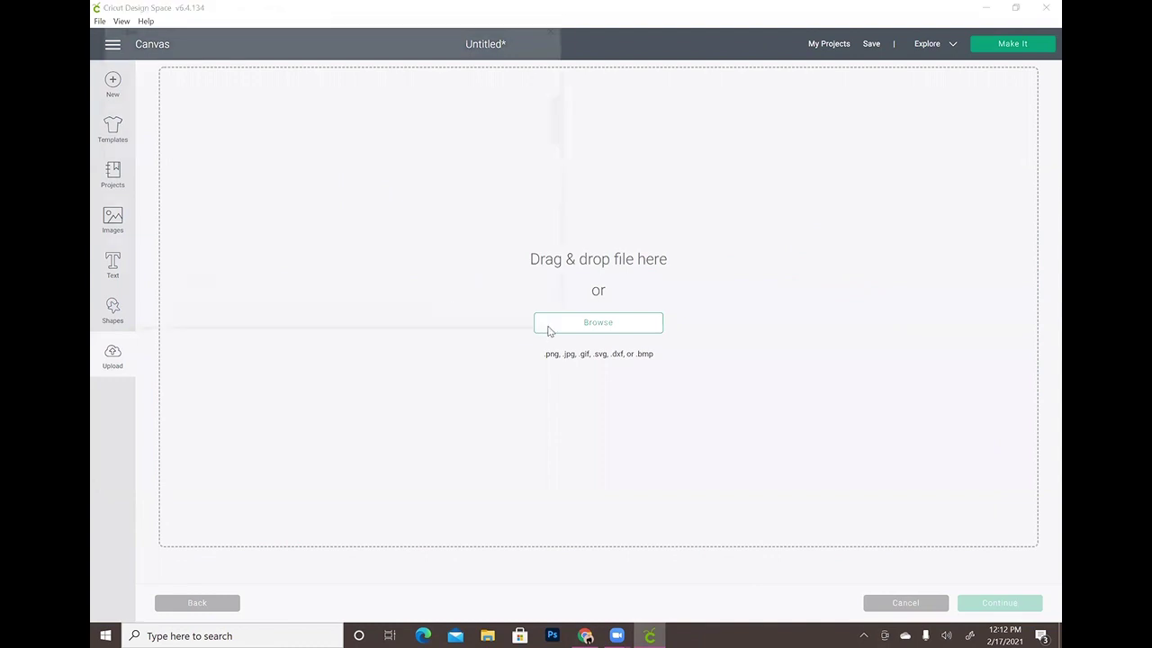
scroll(566, 275, "down", 5)
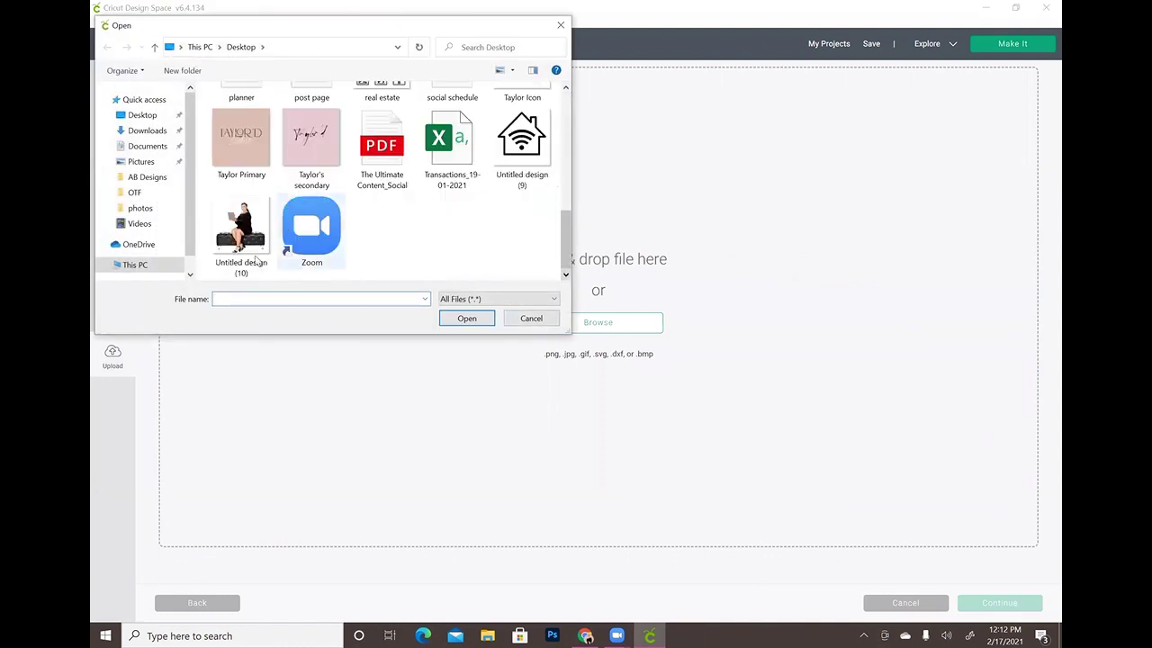
left_click(242, 232)
left_click(484, 317)
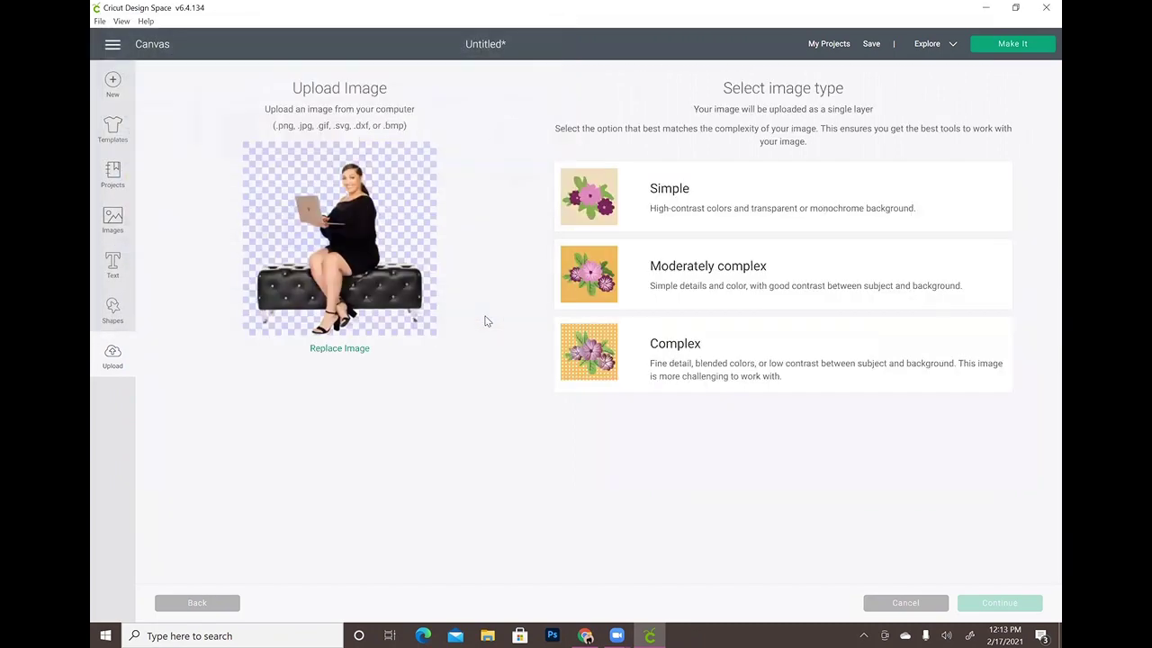
left_click(702, 348)
left_click(999, 603)
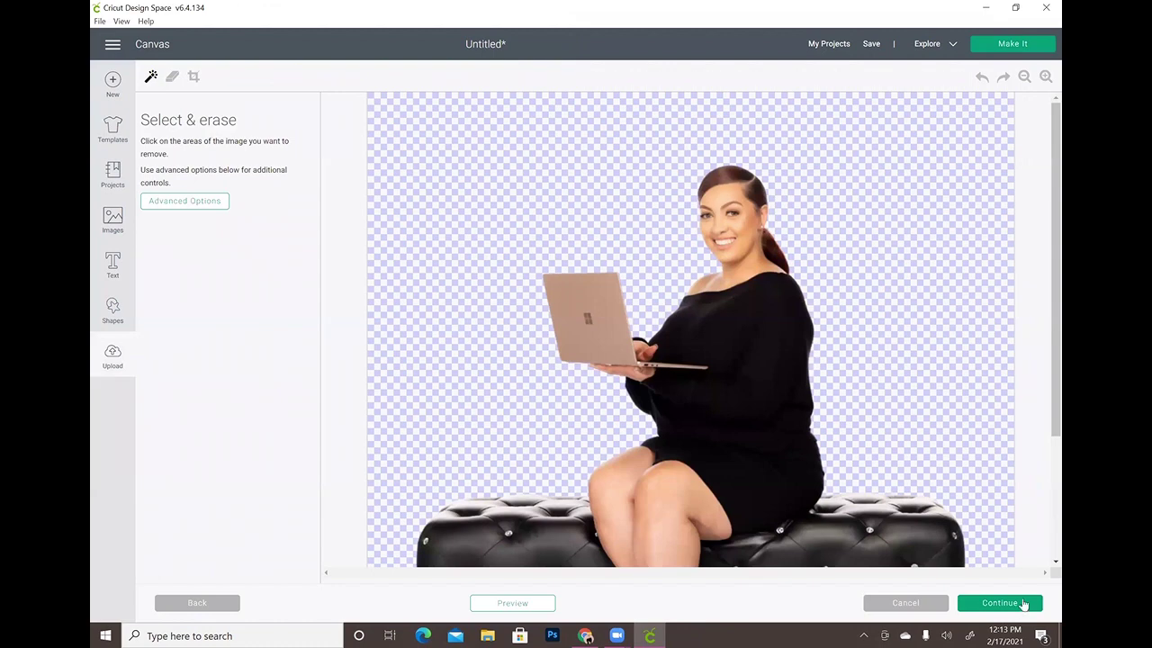
Upload the cut-out seated woman as a Print Then Cut image and insert it from the recent uploads onto the canvas
scroll(1041, 416, "down", 3)
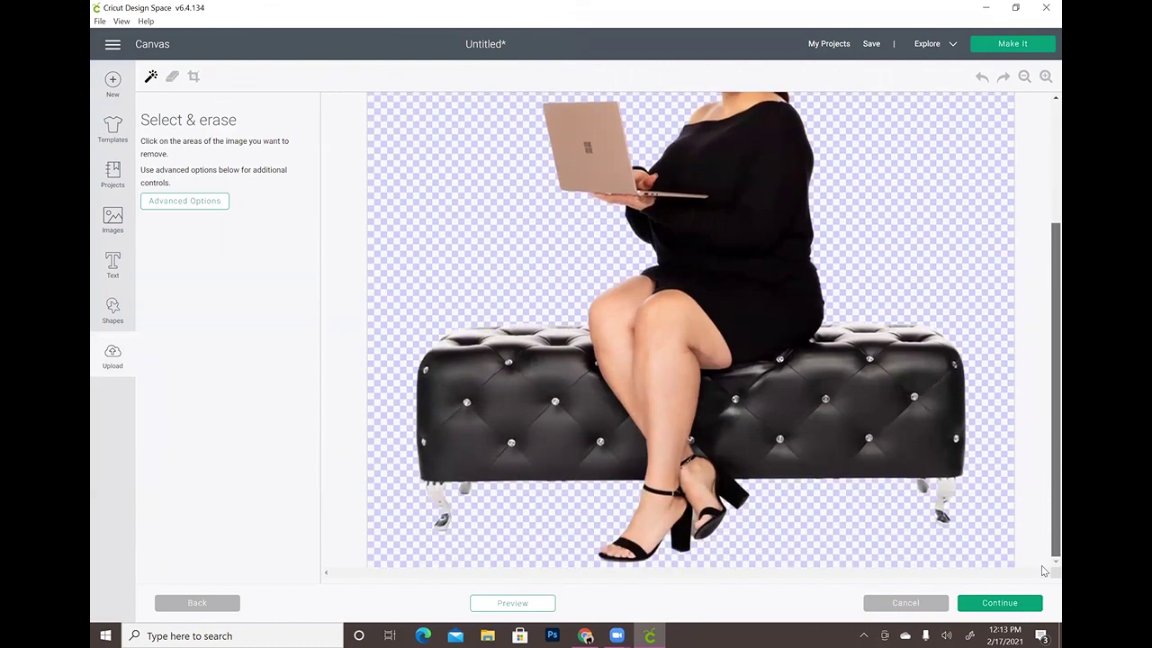
left_click(1000, 604)
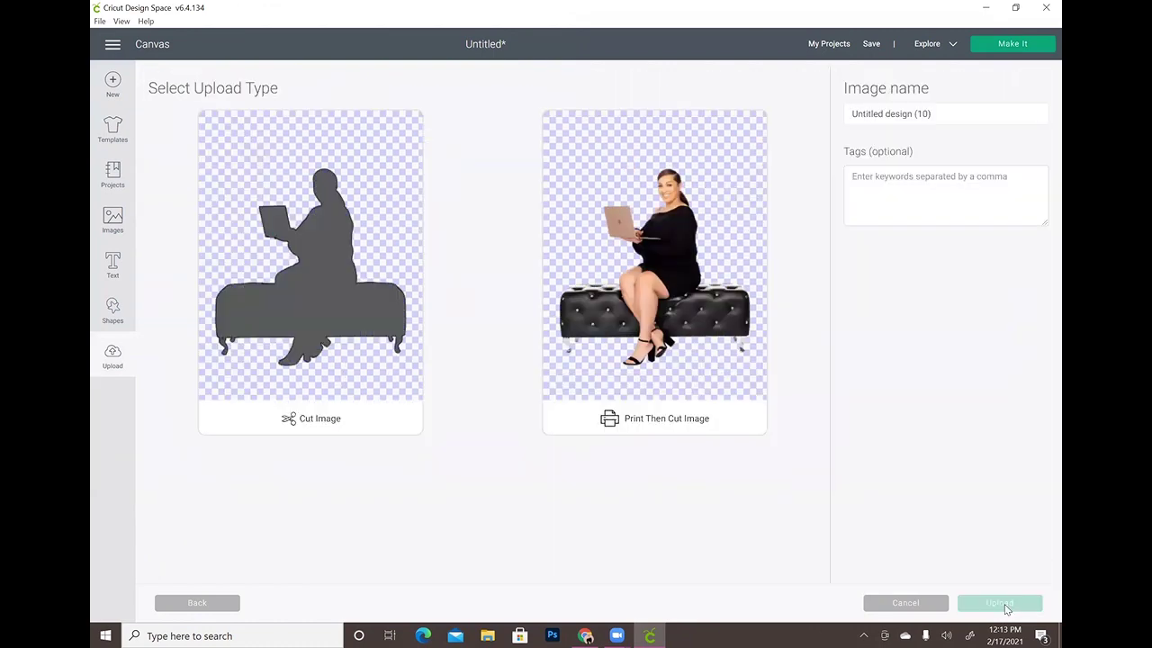
left_click(758, 293)
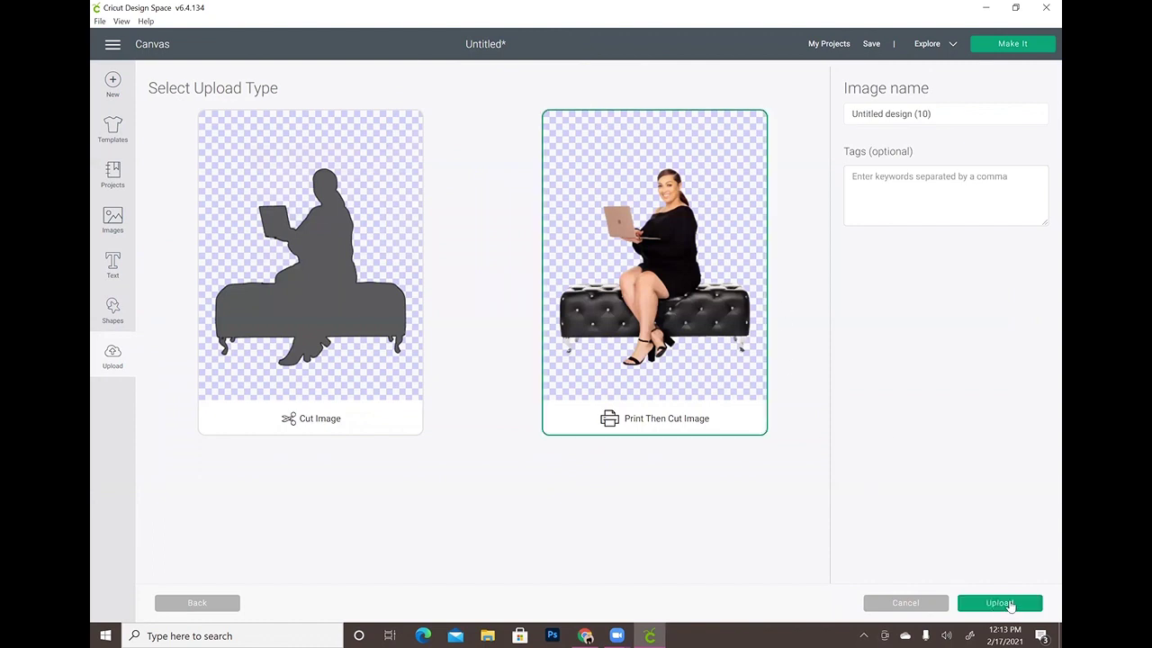
left_click(1008, 605)
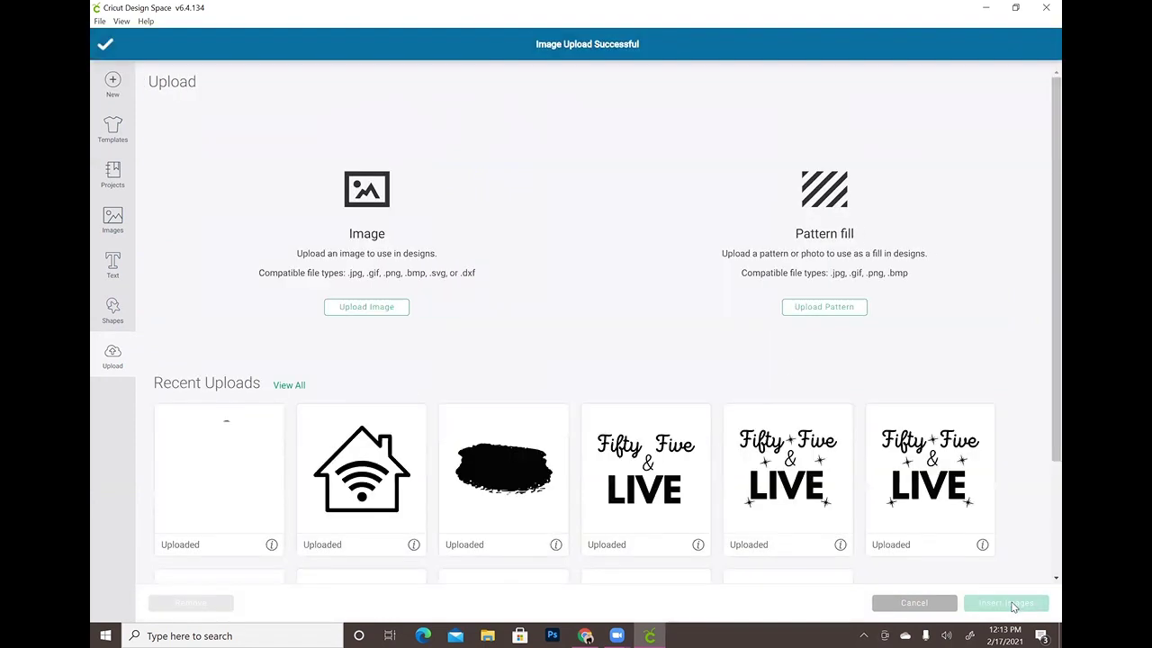
left_click(213, 511)
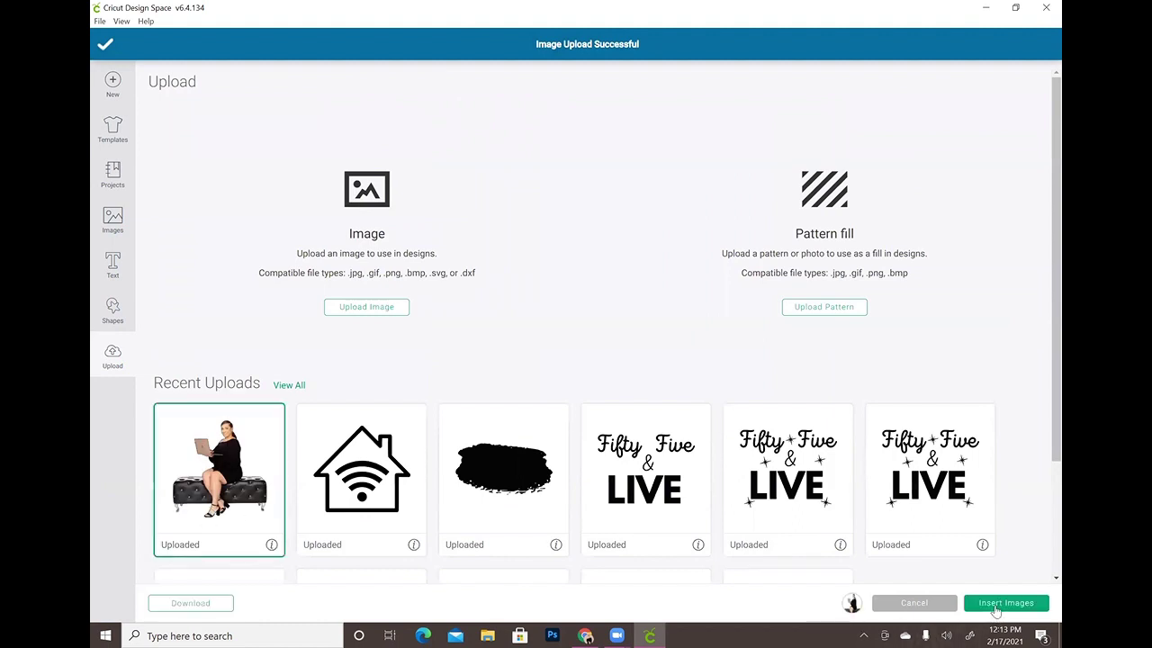
left_click(996, 604)
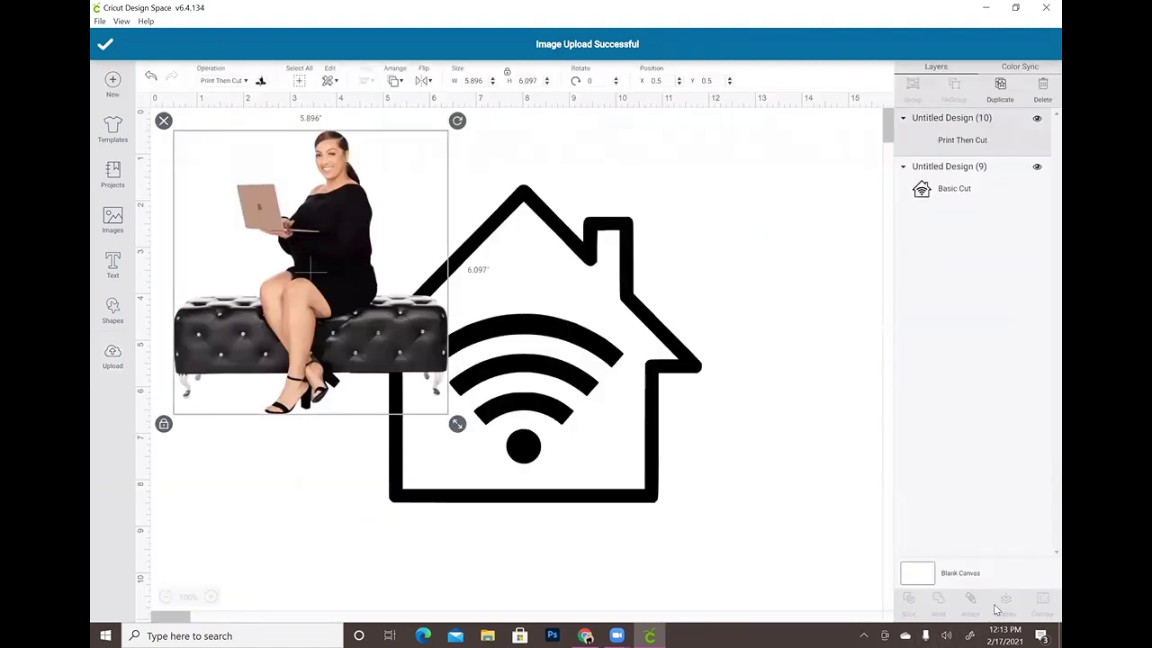
Separate the two graphics, placing the house at about X 9.7, Y 0.7 and the seated woman at about X 2.1, Y 1.4
left_click_drag(317, 419, 470, 478)
left_click_drag(497, 366, 407, 387)
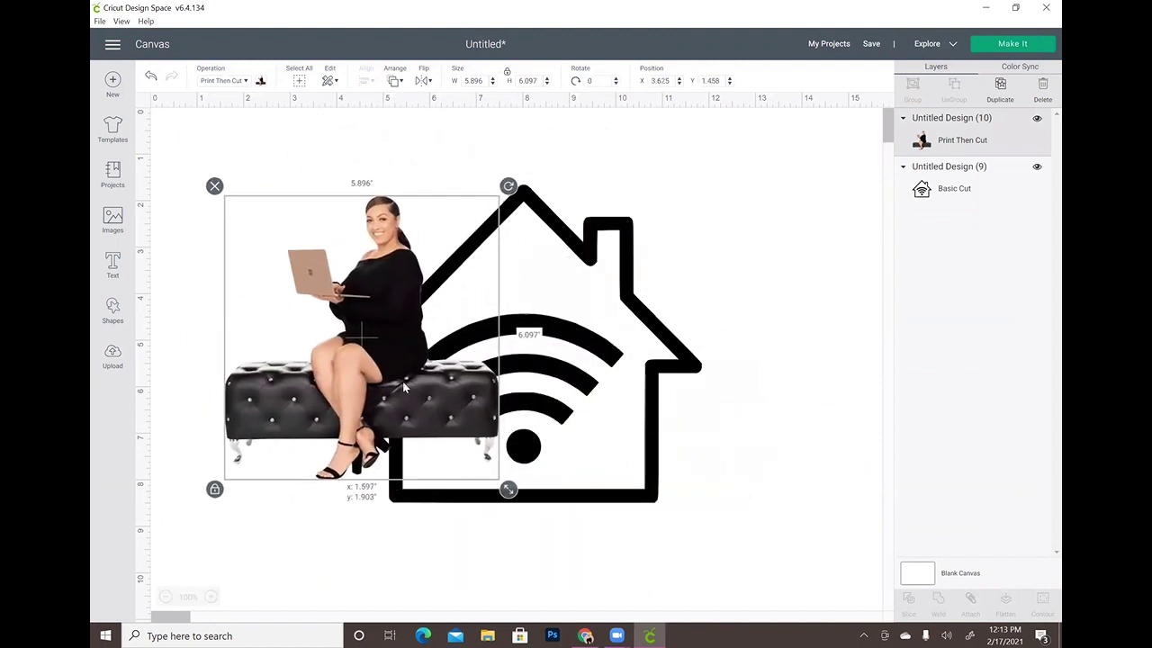
left_click(582, 424)
left_click_drag(581, 424, 836, 380)
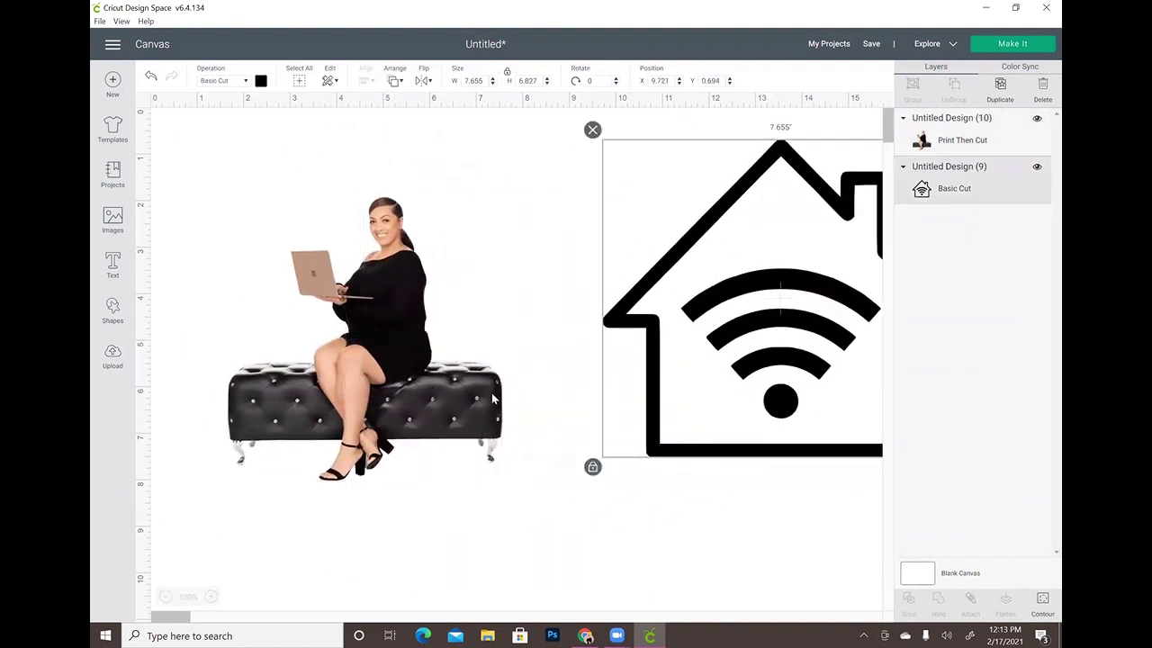
left_click_drag(403, 345, 480, 374)
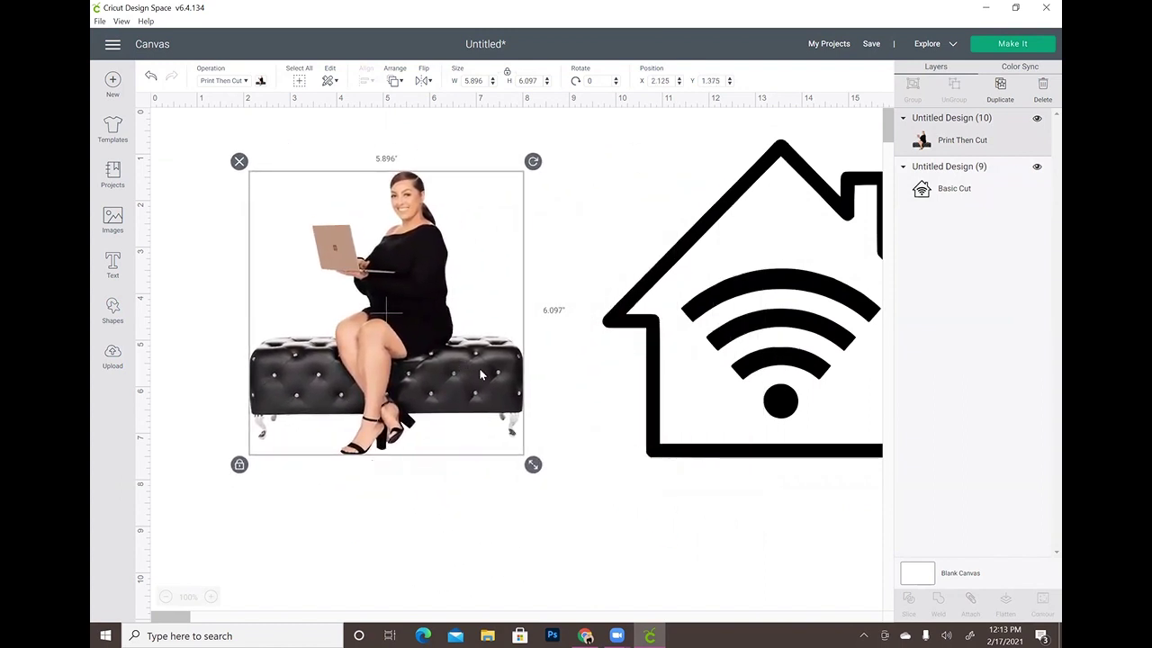